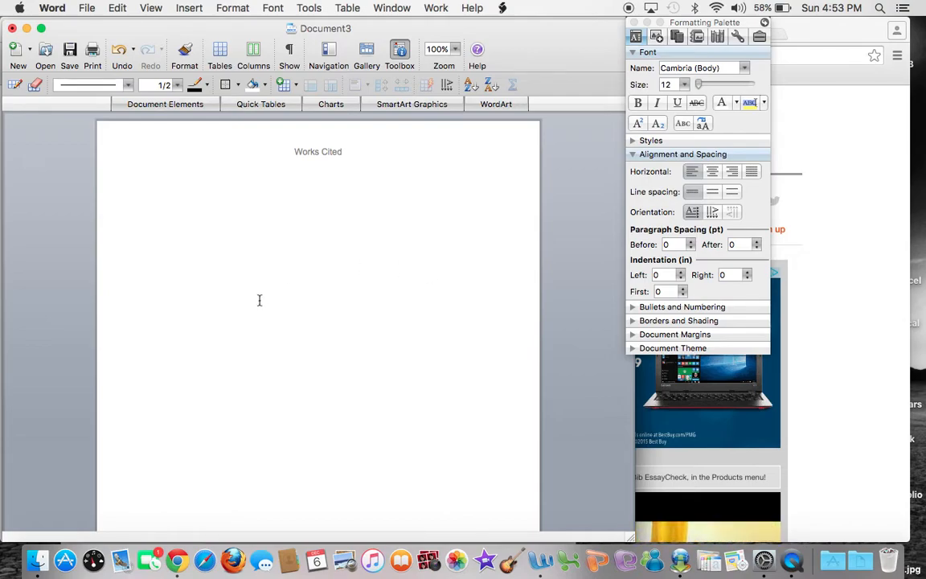
Step: Open the page header to highlight its Works Cited title, and return to the document body
{"action": "double_click", "coordinate": [263, 135]}
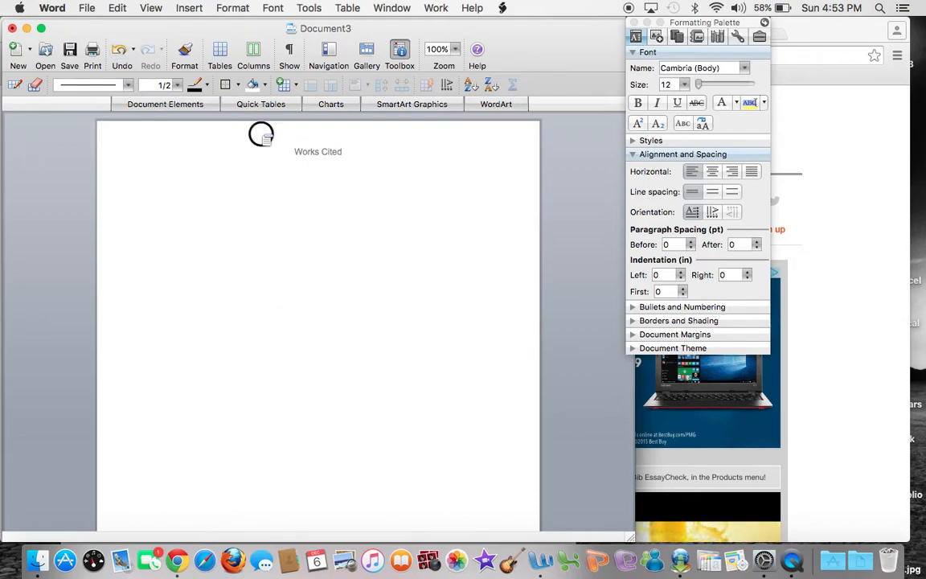
{"action": "left_click_drag", "start_coordinate": [366, 151], "coordinate": [272, 151]}
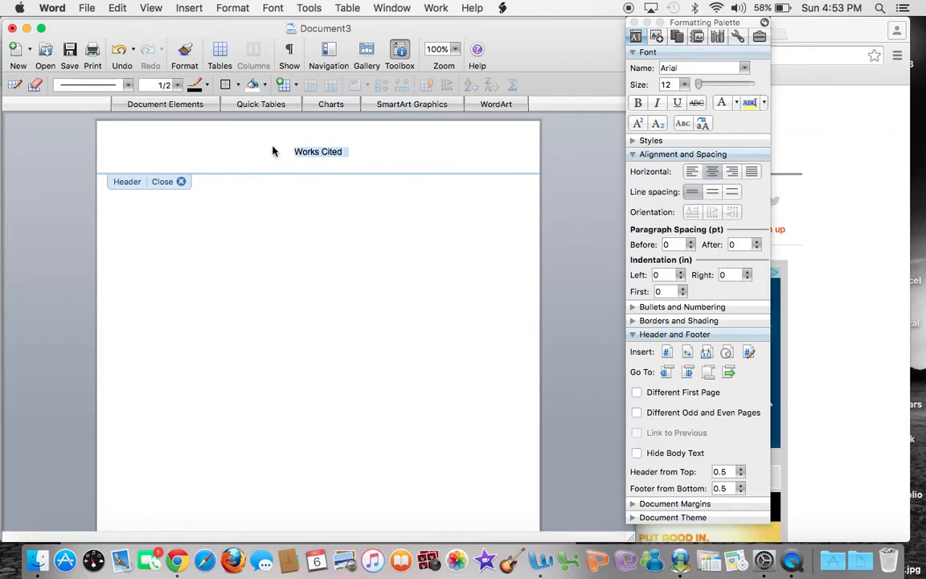
{"action": "double_click", "coordinate": [234, 242]}
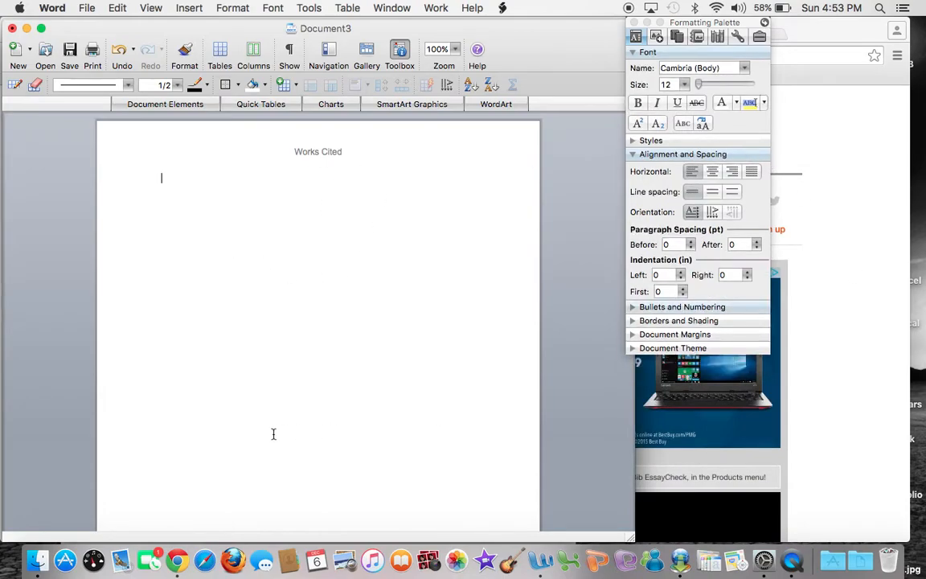
{"action": "left_click", "coordinate": [176, 559]}
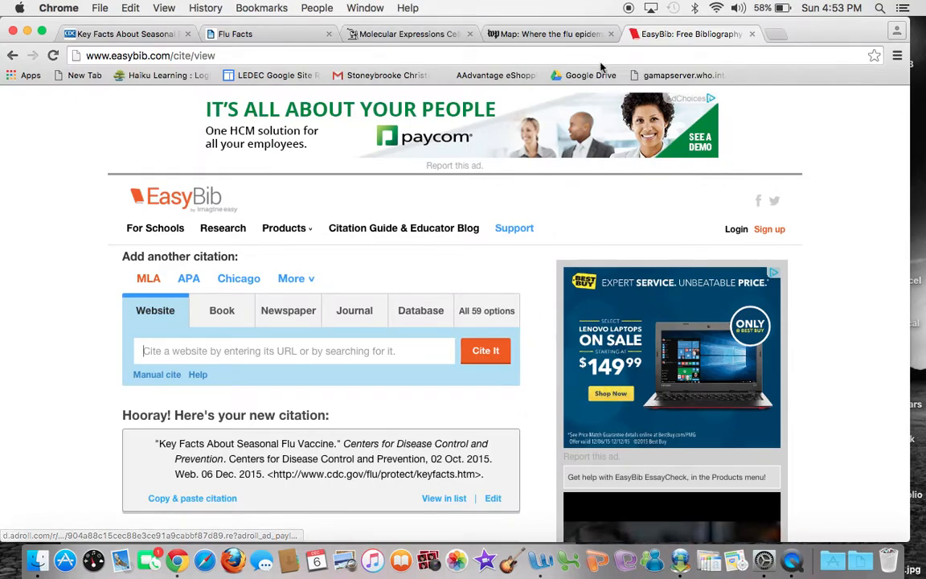
{"action": "left_click", "coordinate": [230, 55]}
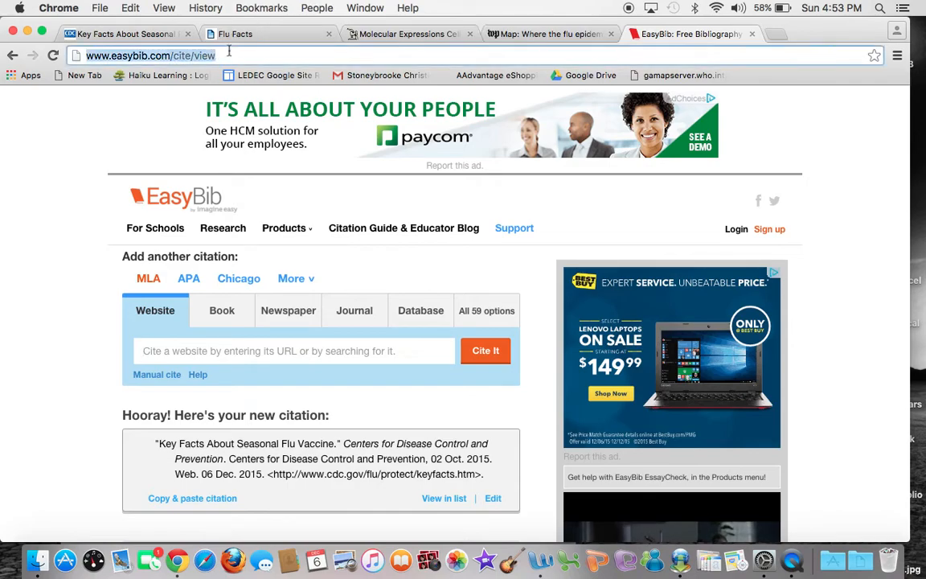
{"action": "type", "text": "w"}
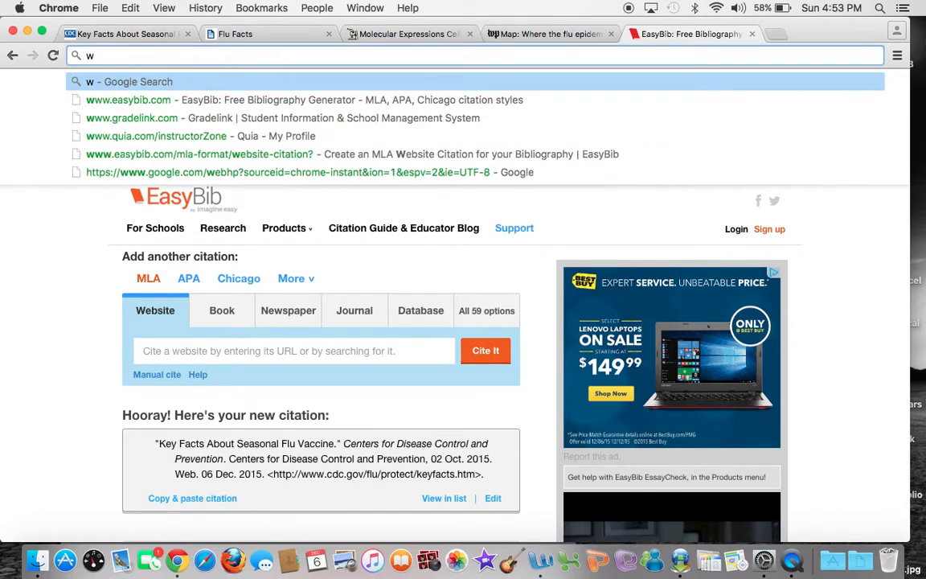
{"action": "type", "text": "ww."}
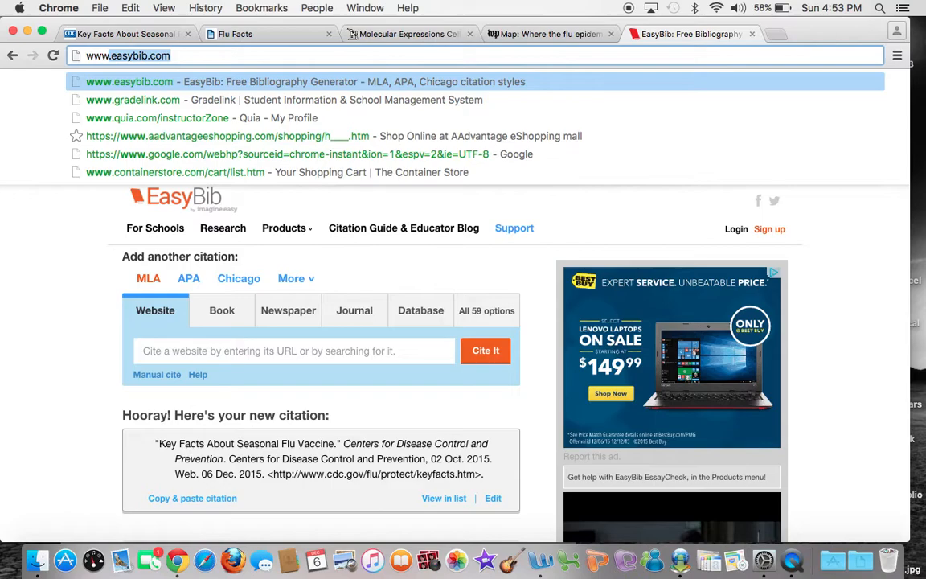
{"action": "key", "text": "Return"}
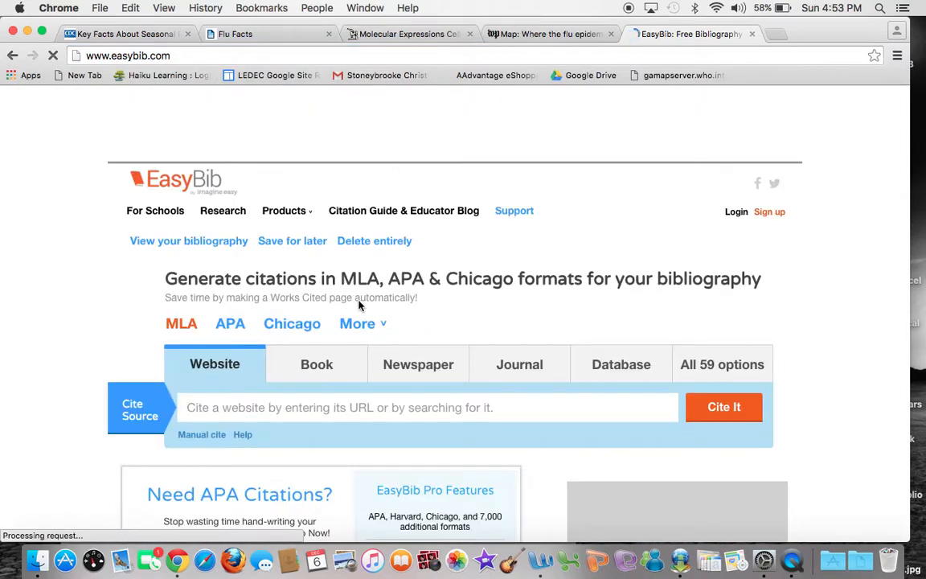
Step: Choose Website as the source to cite in MLA format and activate the website entry field
{"action": "scroll", "coordinate": [417, 320], "scroll_direction": "down", "scroll_amount": 4}
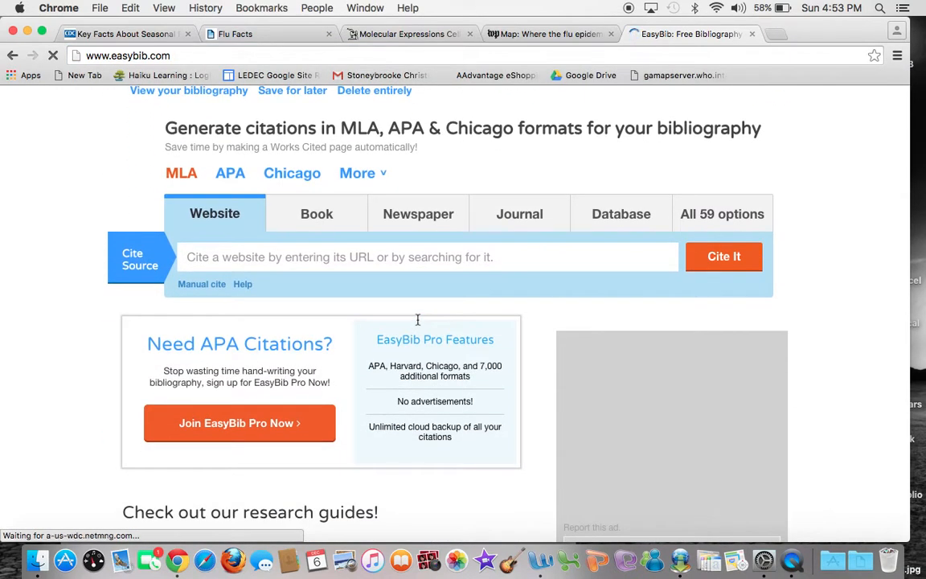
{"action": "scroll", "coordinate": [418, 320], "scroll_direction": "up", "scroll_amount": 4}
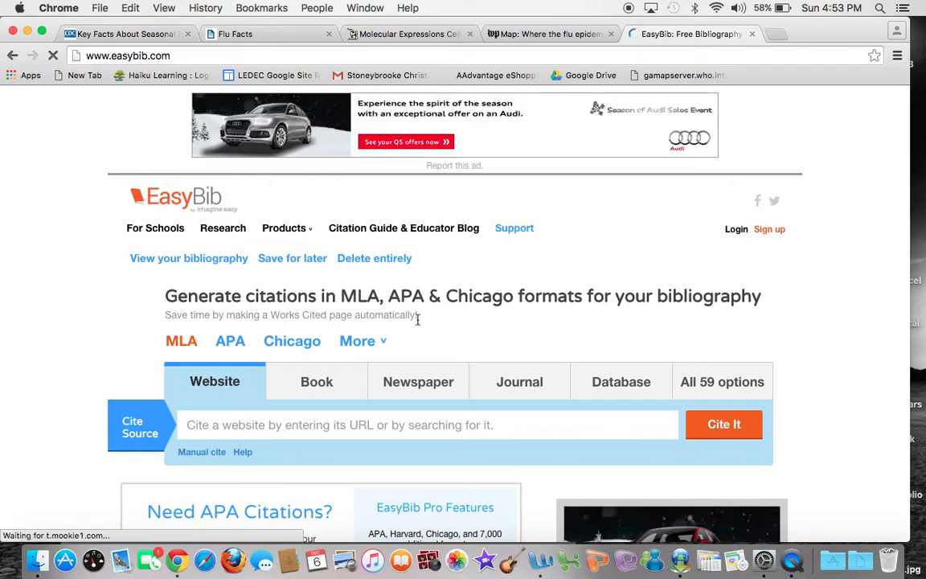
{"action": "scroll", "coordinate": [417, 320], "scroll_direction": "down", "scroll_amount": 3}
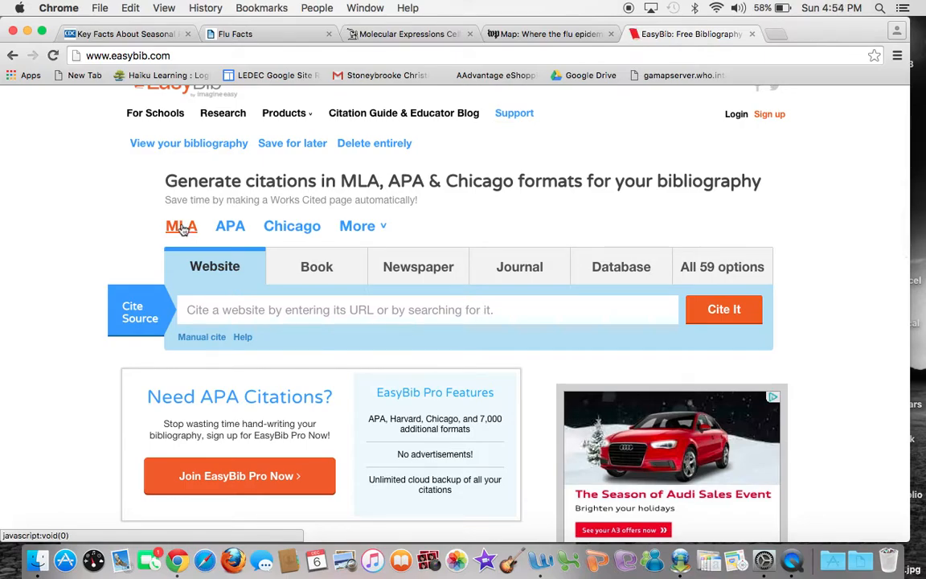
{"action": "left_click", "coordinate": [208, 273]}
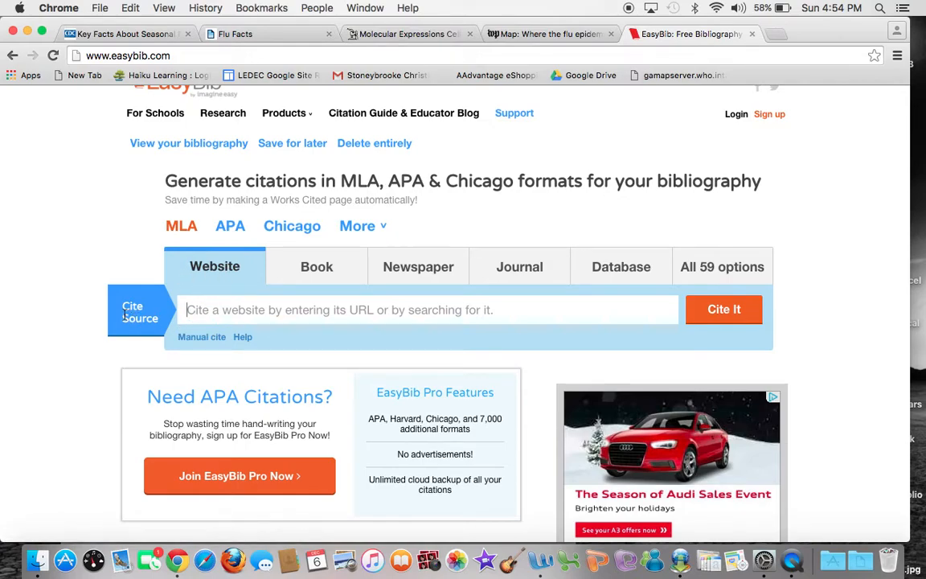
{"action": "left_click_drag", "start_coordinate": [192, 313], "coordinate": [380, 305]}
{"action": "left_click", "coordinate": [212, 313]}
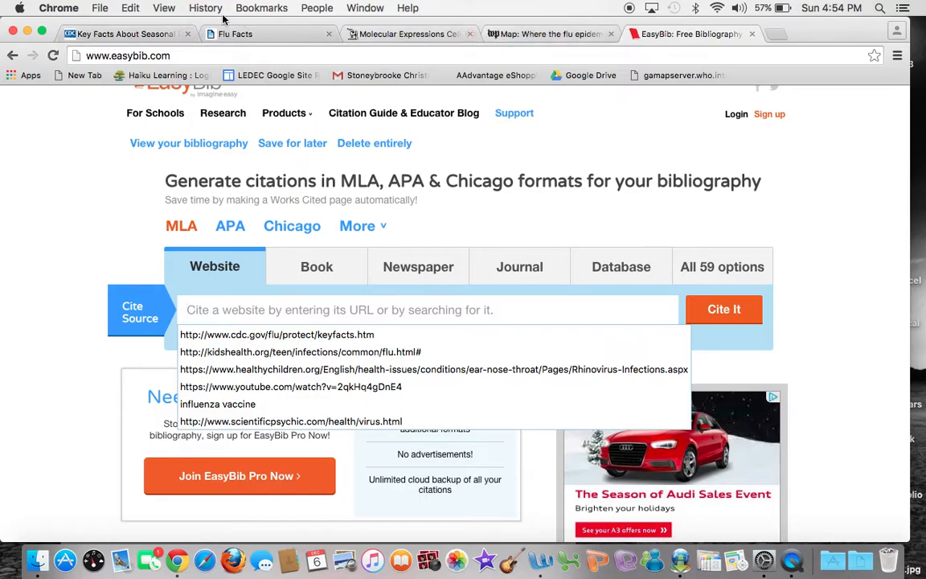
Step: Copy the web address of the CDC page Key Facts About Seasonal Flu Vaccine
{"action": "left_click", "coordinate": [128, 36]}
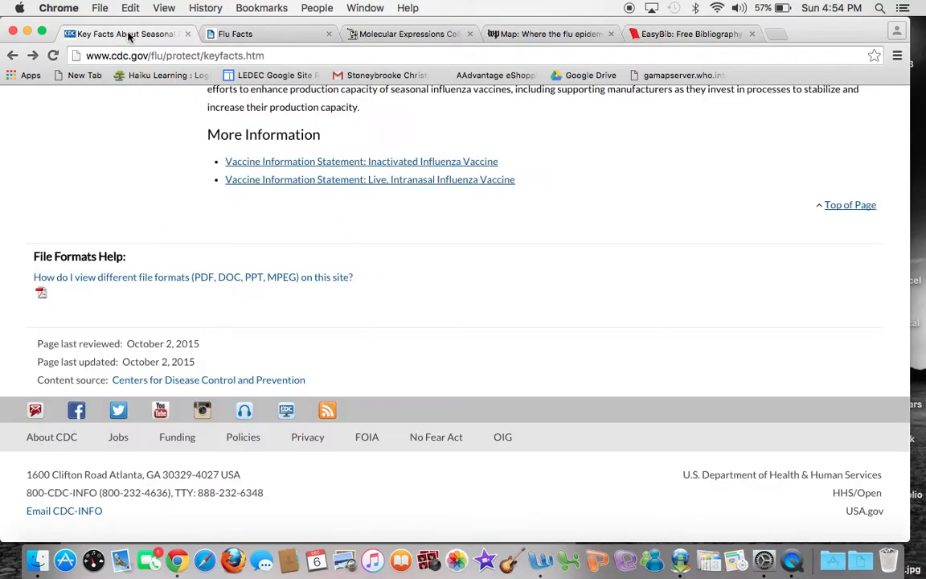
{"action": "scroll", "coordinate": [344, 198], "scroll_direction": "up", "scroll_amount": 20}
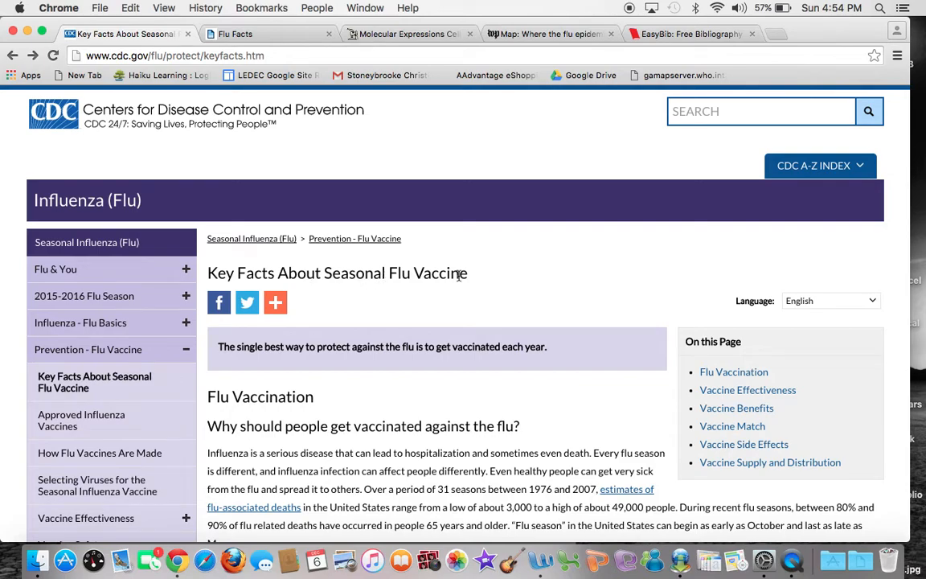
{"action": "left_click", "coordinate": [233, 56]}
{"action": "key", "text": "super+c"}
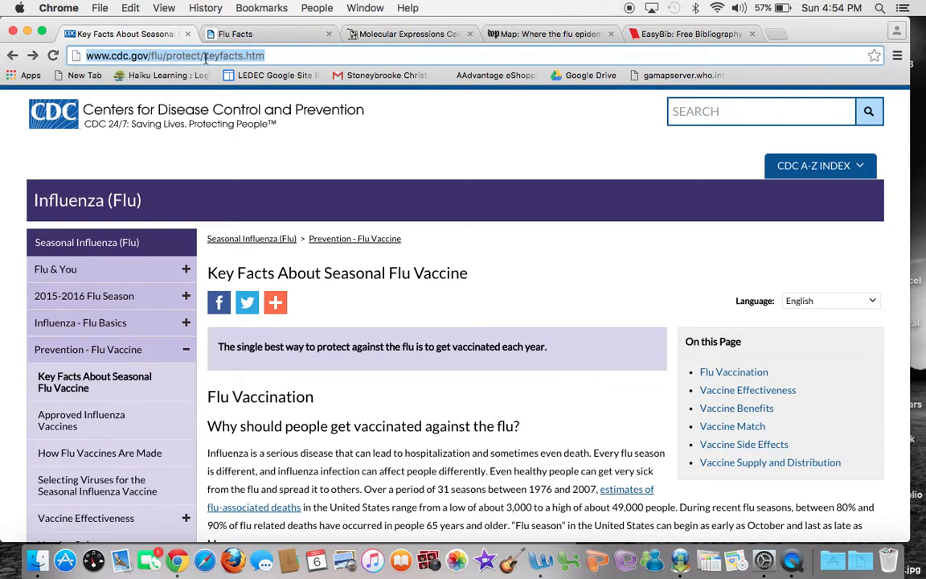
{"action": "left_click", "coordinate": [688, 34]}
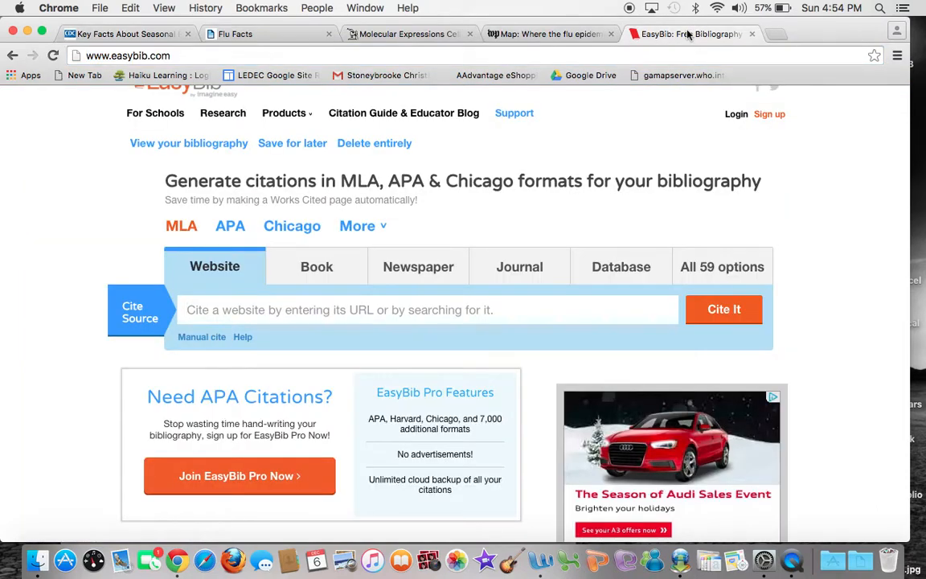
{"action": "left_click", "coordinate": [196, 310]}
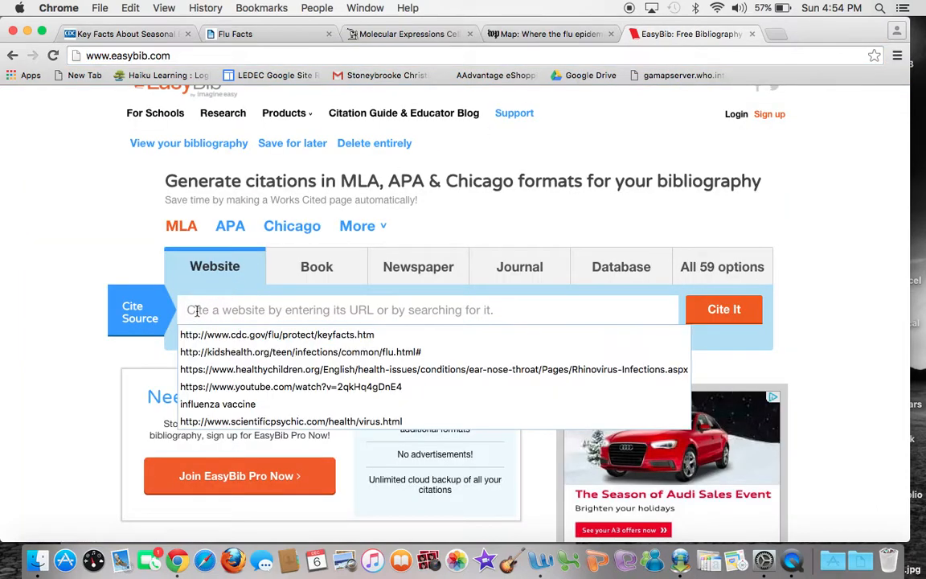
{"action": "key", "text": "super+v"}
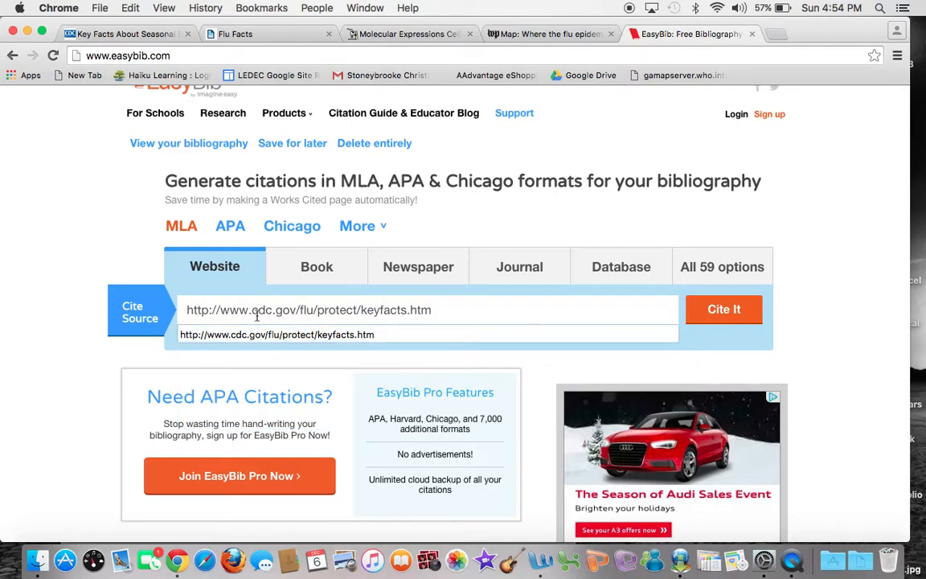
{"action": "left_click_drag", "start_coordinate": [251, 312], "coordinate": [297, 314]}
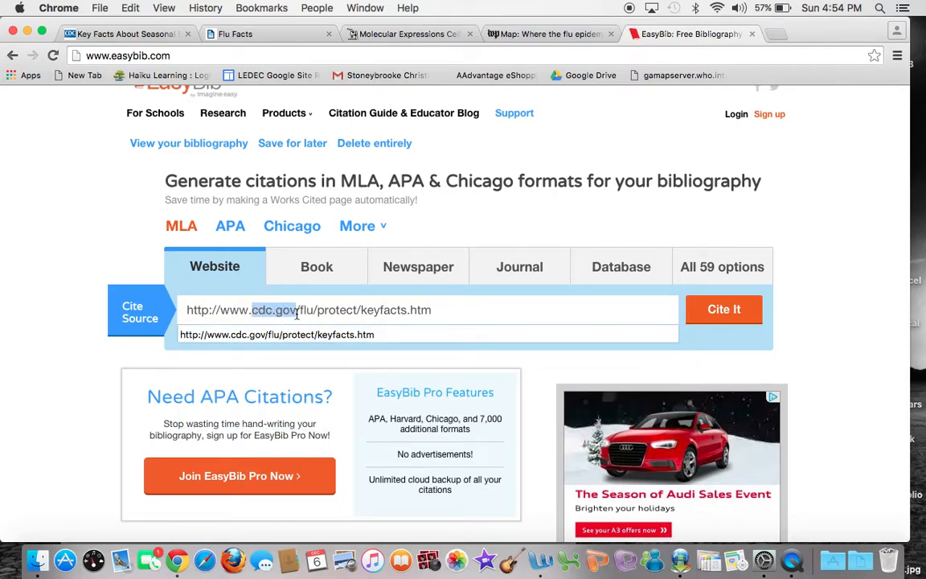
{"action": "left_click", "coordinate": [477, 310]}
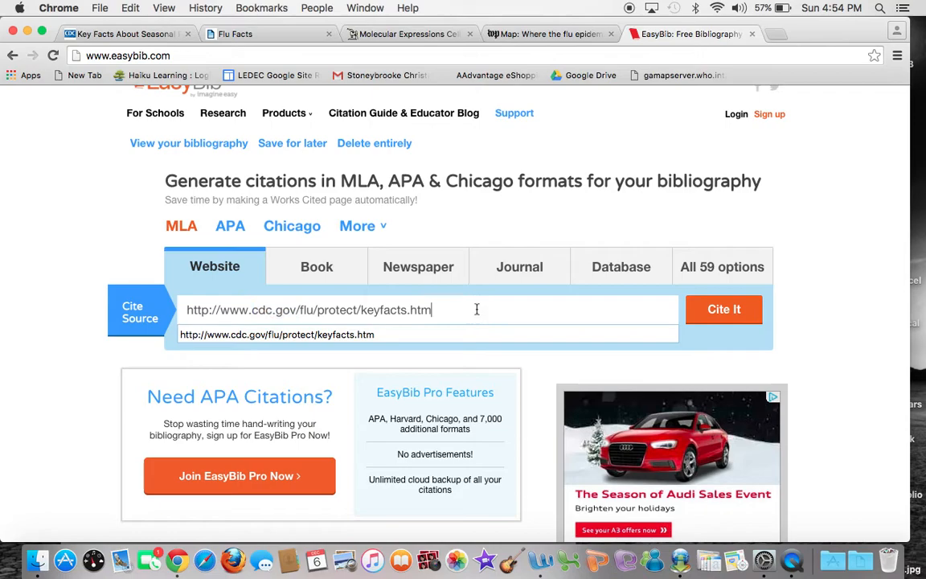
{"action": "left_click", "coordinate": [716, 310]}
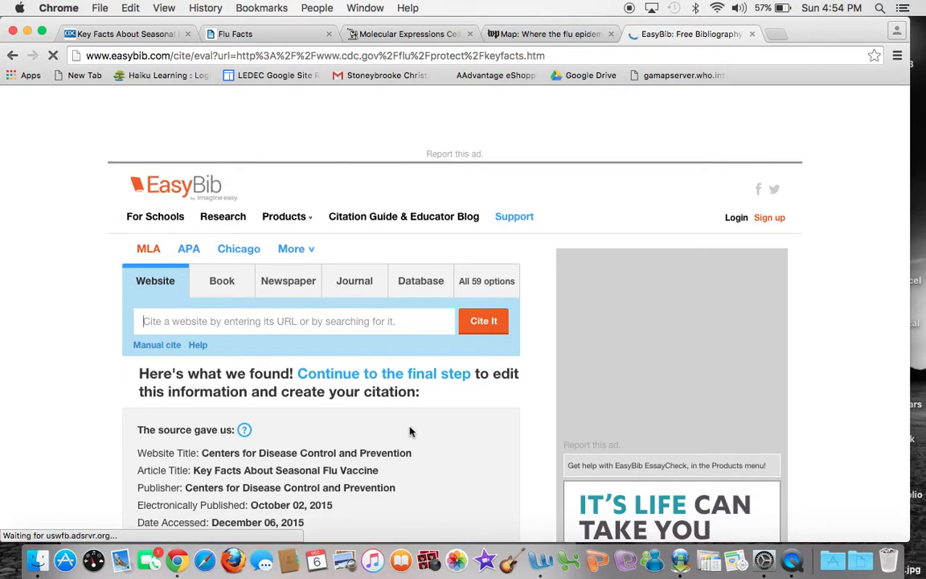
Step: Review the source details found for the CDC page, including the missing authors, and continue to the final citation step
{"action": "scroll", "coordinate": [432, 440], "scroll_direction": "down", "scroll_amount": 2}
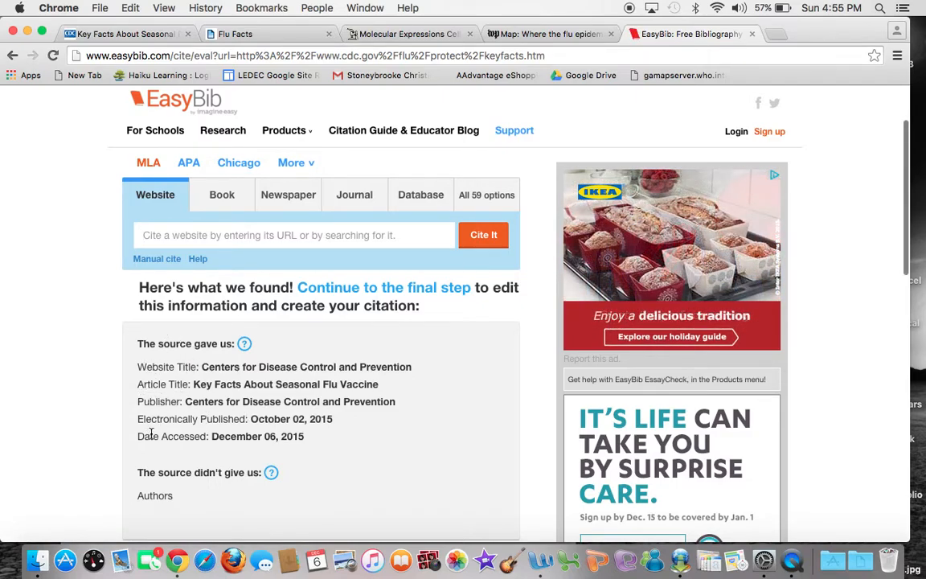
{"action": "scroll", "coordinate": [408, 450], "scroll_direction": "down", "scroll_amount": 3}
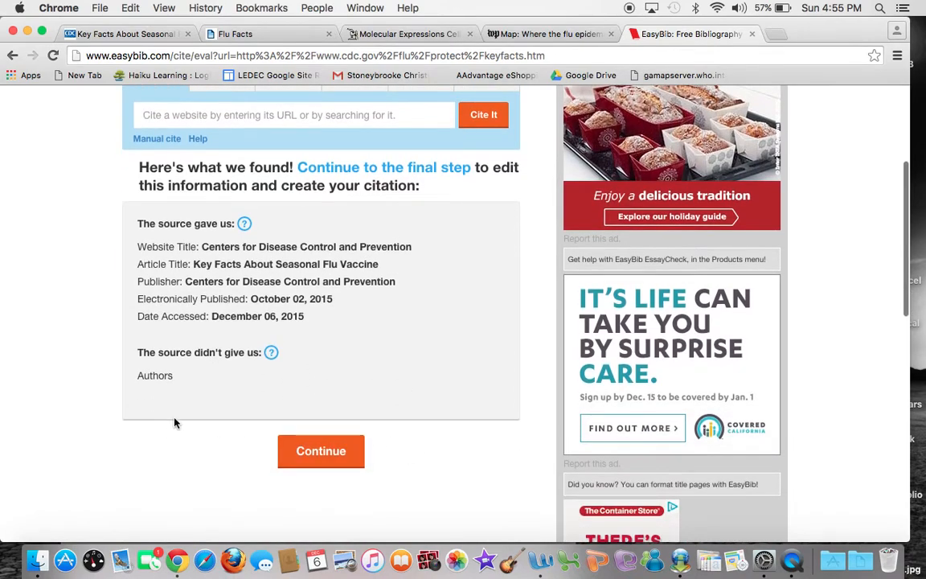
{"action": "left_click_drag", "start_coordinate": [178, 378], "coordinate": [130, 376]}
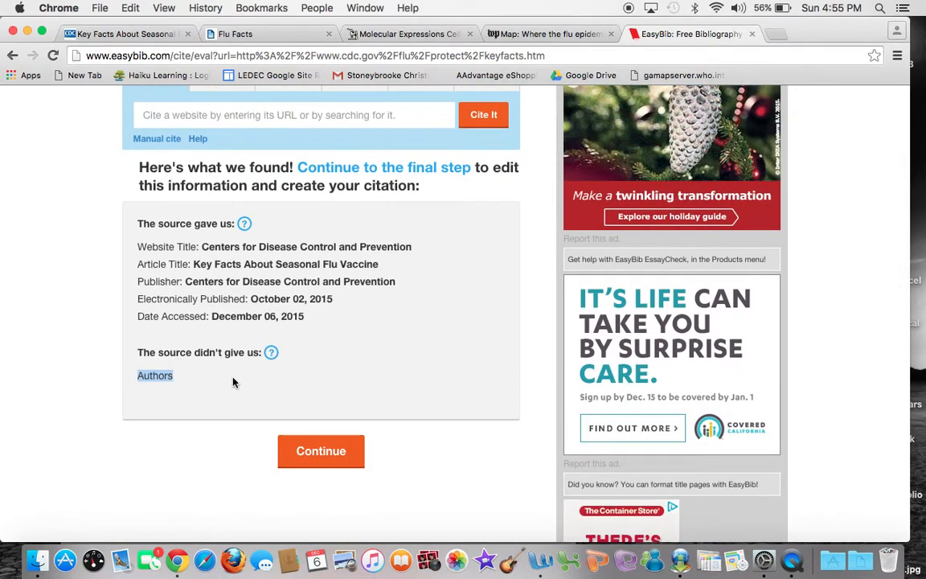
{"action": "left_click", "coordinate": [404, 344]}
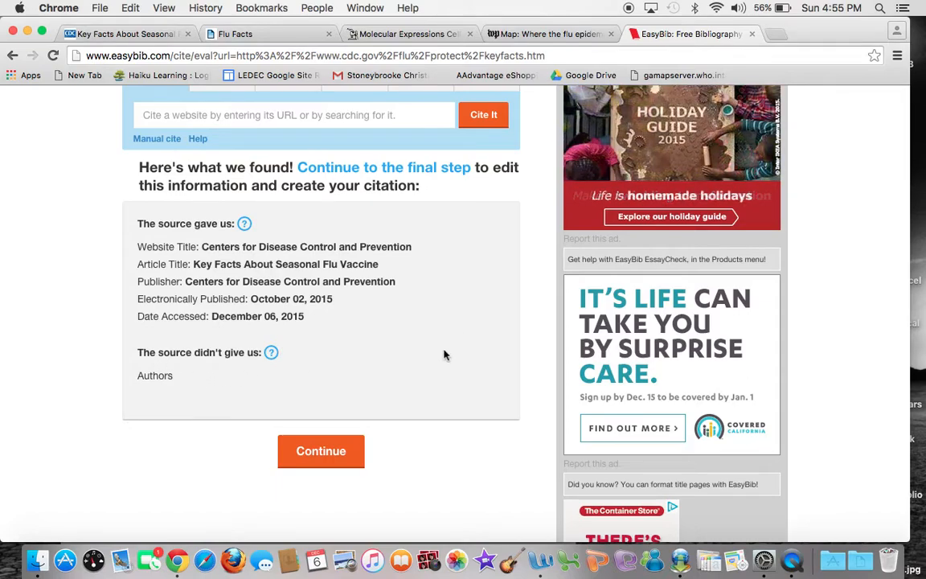
{"action": "left_click", "coordinate": [322, 453]}
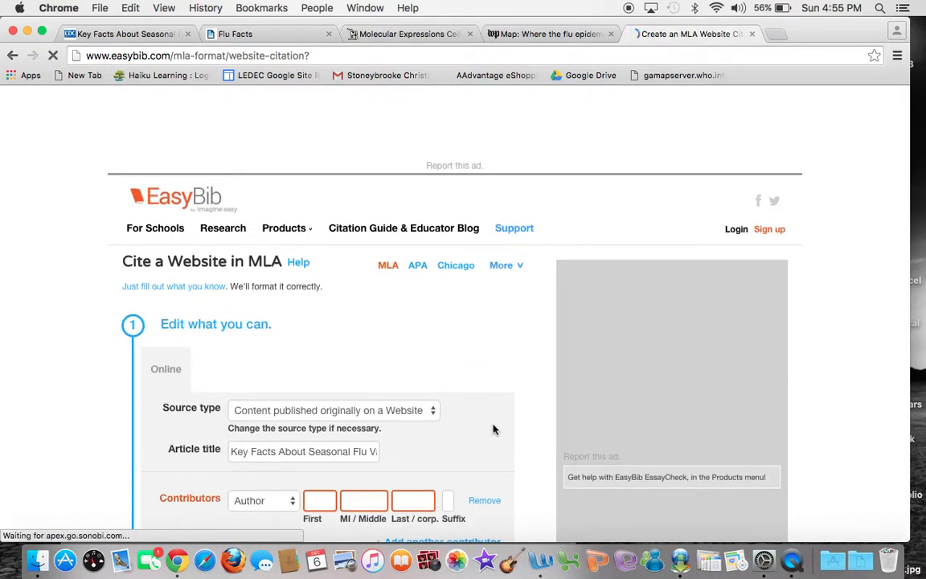
Step: Check the contributor, publication and date fields of the MLA website citation form, selecting Yes for Display URL
{"action": "scroll", "coordinate": [494, 429], "scroll_direction": "down", "scroll_amount": 3}
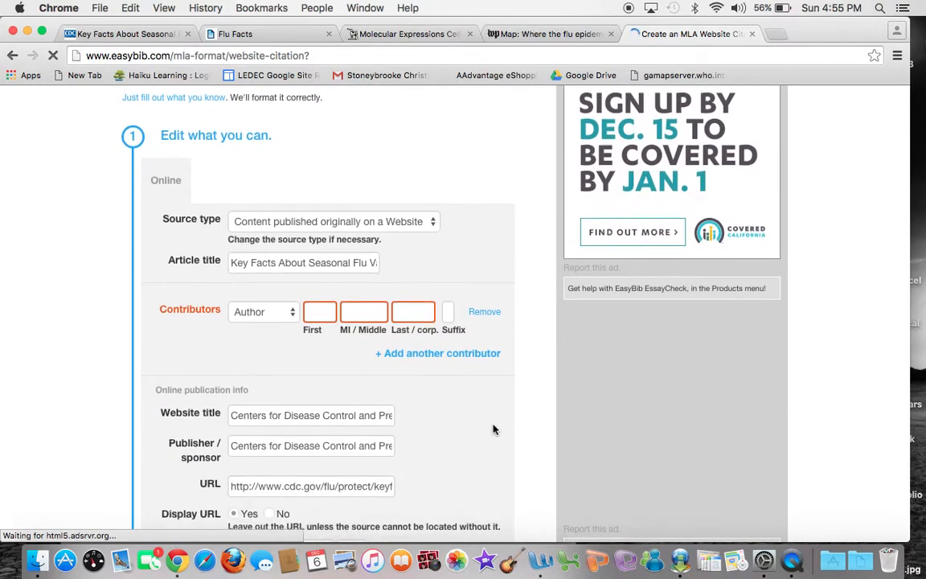
{"action": "scroll", "coordinate": [494, 429], "scroll_direction": "down", "scroll_amount": 1}
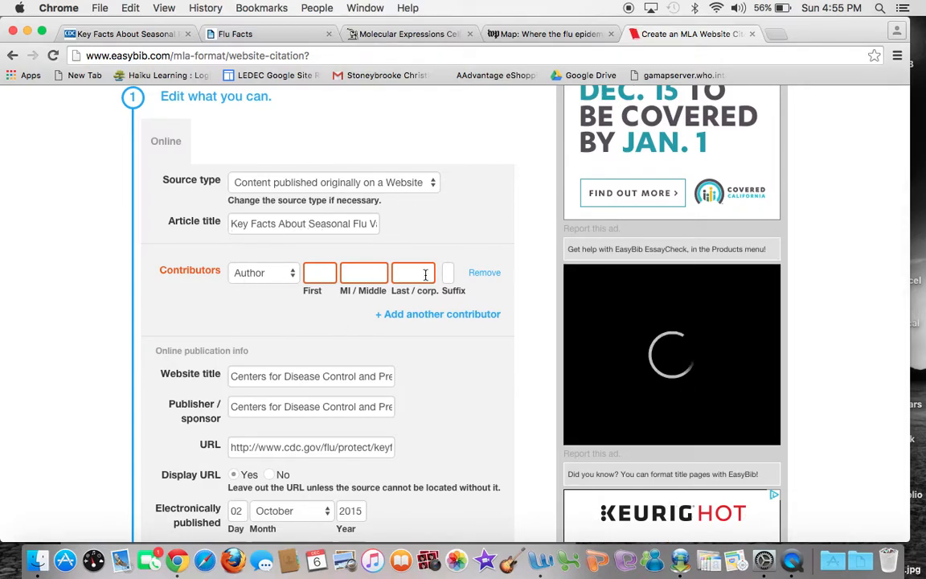
{"action": "scroll", "coordinate": [458, 397], "scroll_direction": "down", "scroll_amount": 2}
{"action": "scroll", "coordinate": [458, 397], "scroll_direction": "down", "scroll_amount": 1}
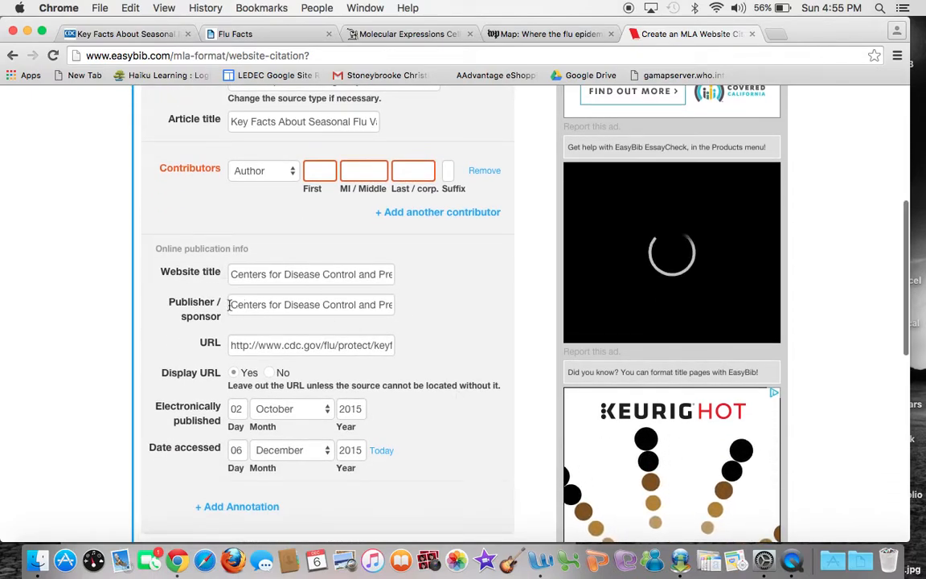
{"action": "left_click_drag", "start_coordinate": [211, 344], "coordinate": [394, 342]}
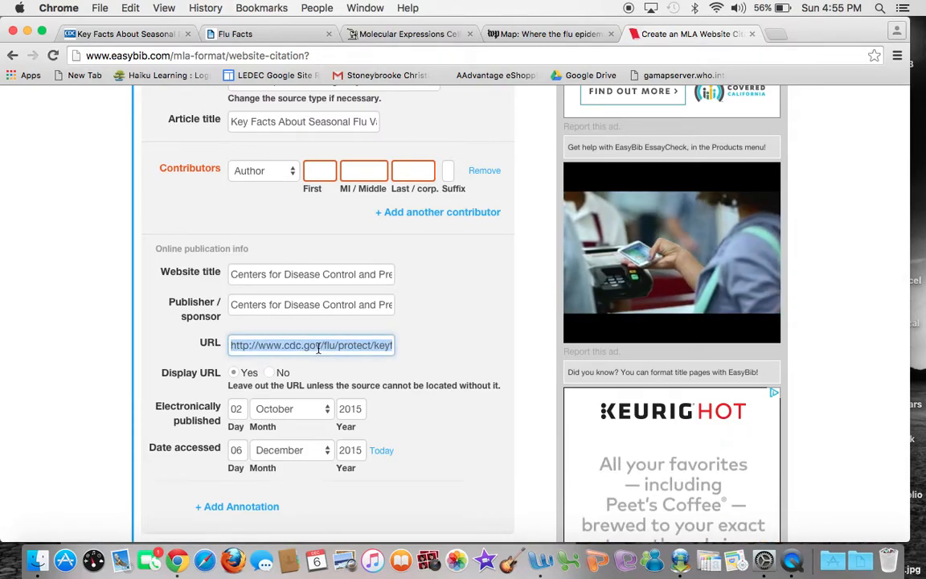
{"action": "left_click", "coordinate": [449, 343]}
{"action": "left_click_drag", "start_coordinate": [160, 372], "coordinate": [220, 373]}
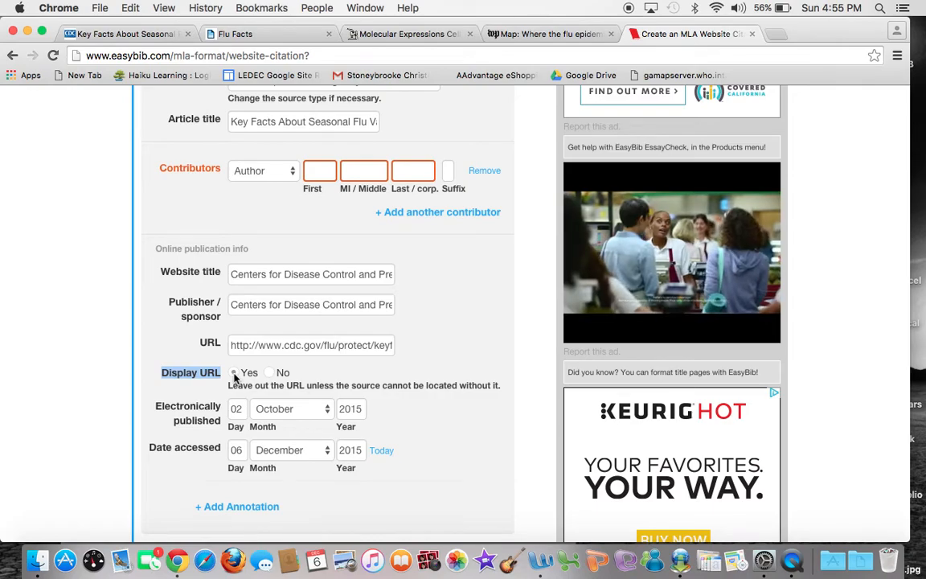
{"action": "left_click", "coordinate": [235, 378]}
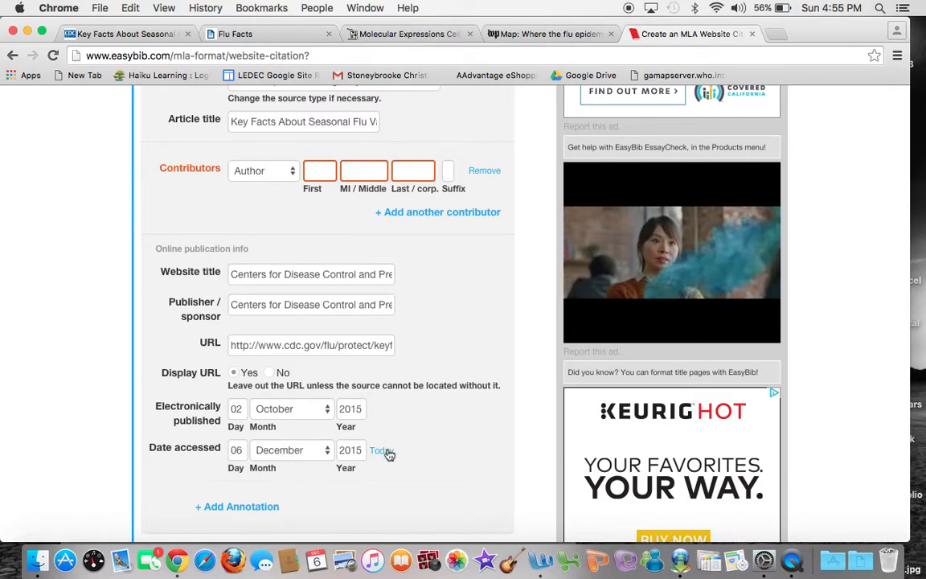
{"action": "scroll", "coordinate": [453, 451], "scroll_direction": "down", "scroll_amount": 3}
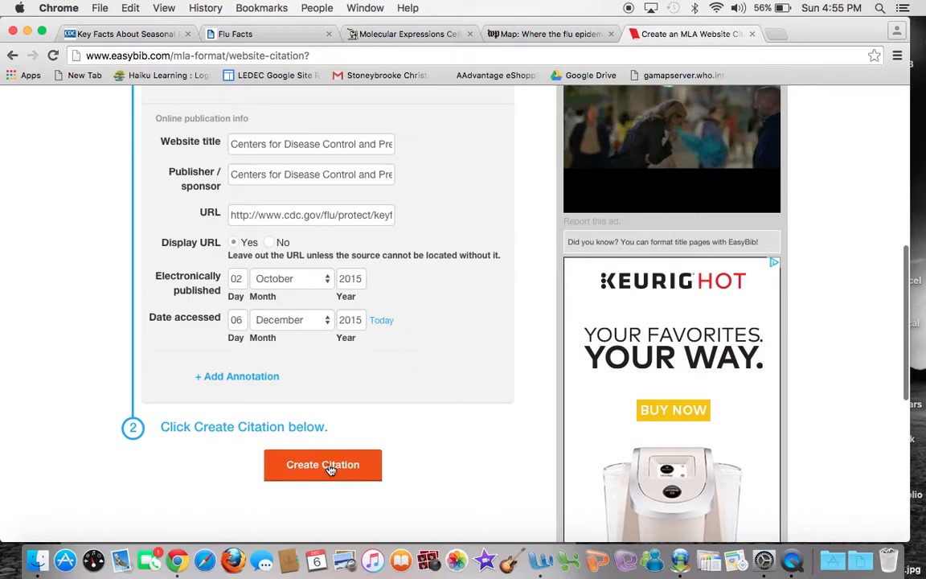
{"action": "scroll", "coordinate": [455, 341], "scroll_direction": "up", "scroll_amount": 5}
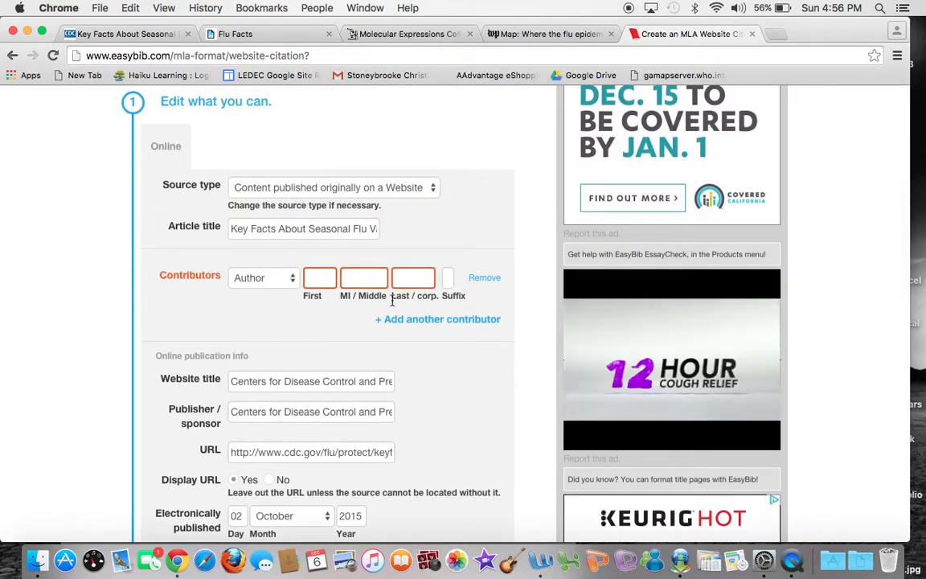
Step: Check the CDC page Key Facts About Seasonal Flu Vaccine for its title, author, content source and last-reviewed date
{"action": "left_click", "coordinate": [129, 34]}
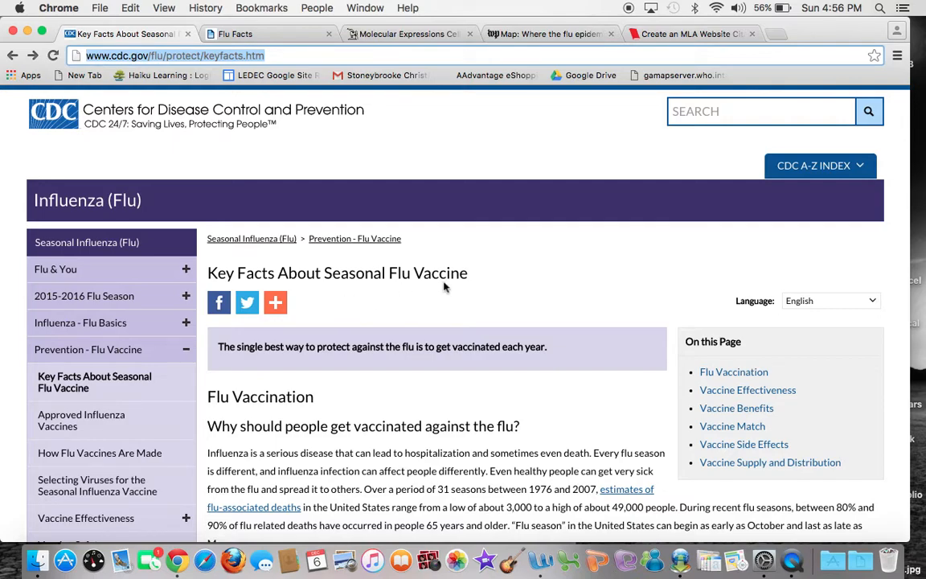
{"action": "left_click_drag", "start_coordinate": [209, 272], "coordinate": [320, 275]}
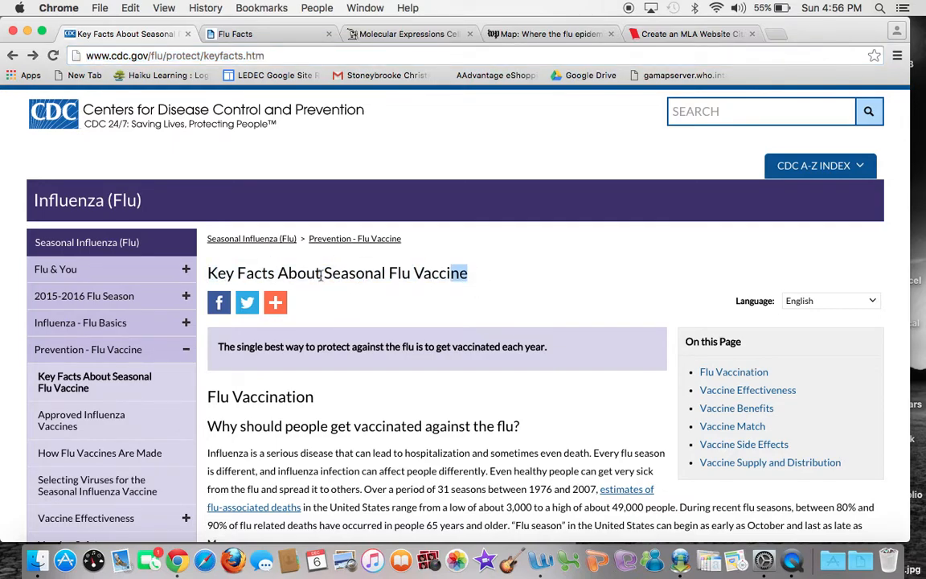
{"action": "left_click", "coordinate": [492, 300]}
{"action": "scroll", "coordinate": [494, 300], "scroll_direction": "down", "scroll_amount": 10}
{"action": "scroll", "coordinate": [494, 300], "scroll_direction": "down", "scroll_amount": 20}
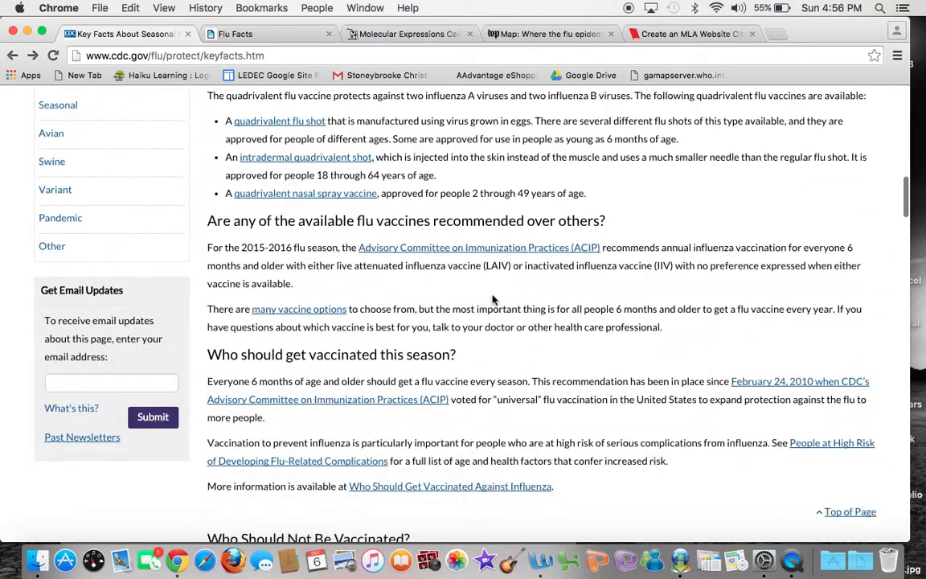
{"action": "scroll", "coordinate": [493, 300], "scroll_direction": "down", "scroll_amount": 20}
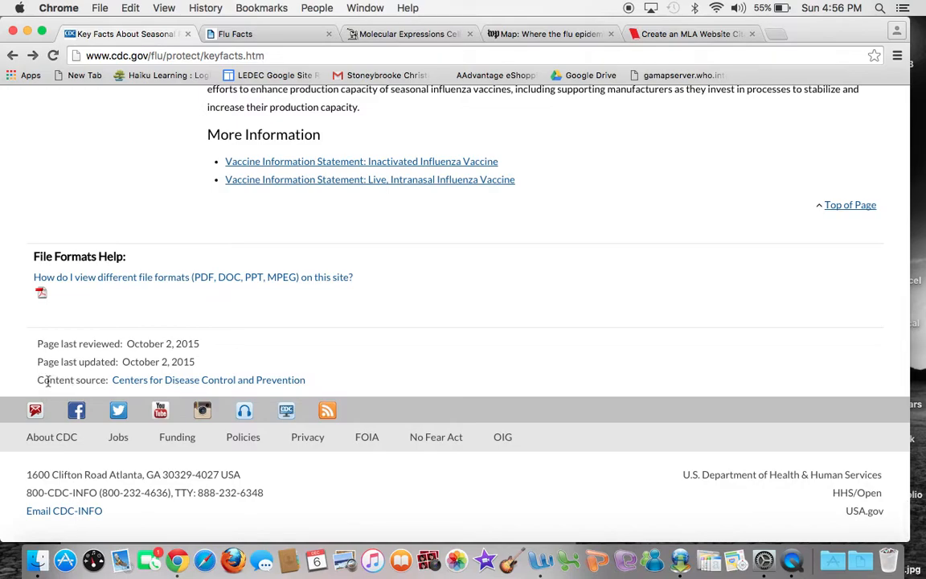
{"action": "left_click_drag", "start_coordinate": [206, 342], "coordinate": [125, 345]}
{"action": "left_click", "coordinate": [220, 349]}
Step: Return to the EasyBib form for the CDC page and create the MLA citation with the contributor fields left blank
{"action": "left_click", "coordinate": [665, 36]}
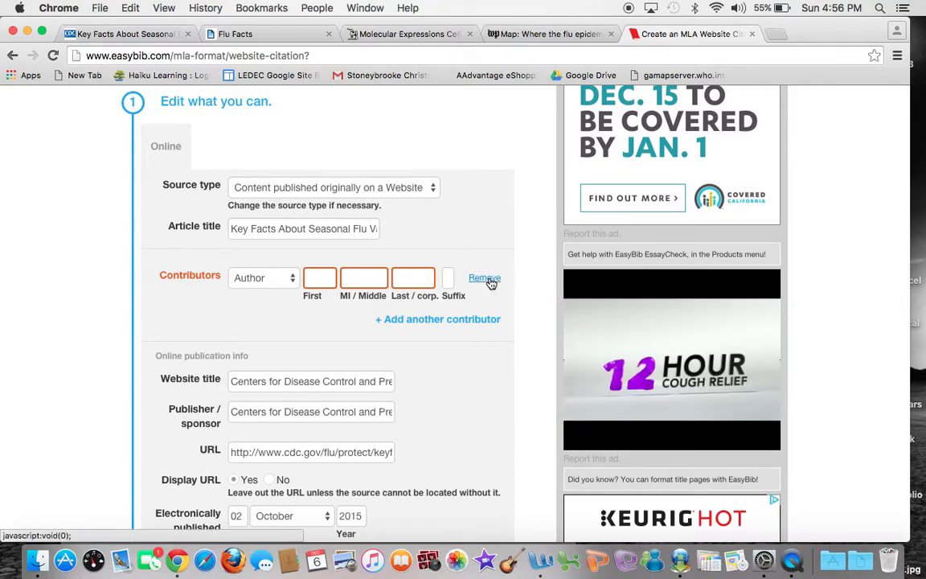
{"action": "scroll", "coordinate": [463, 404], "scroll_direction": "down", "scroll_amount": 5}
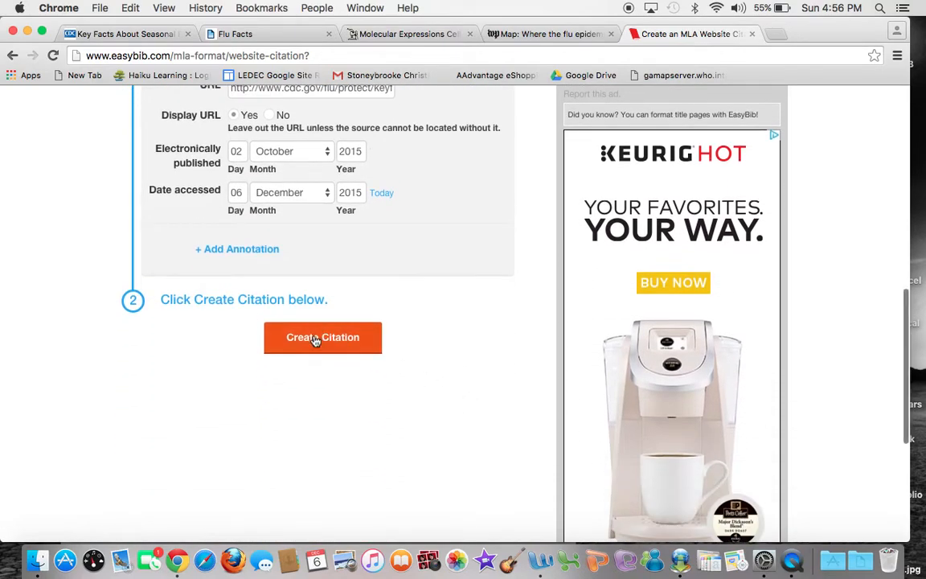
{"action": "left_click", "coordinate": [314, 338]}
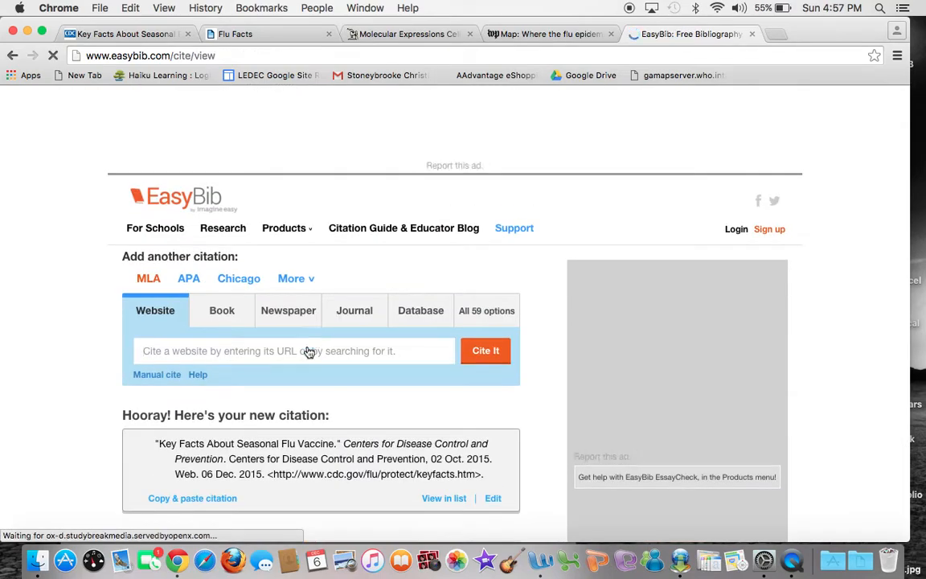
Step: Copy the finished CDC citation from EasyBib and paste it below the Works Cited heading in the Word document
{"action": "left_click_drag", "start_coordinate": [155, 444], "coordinate": [505, 475]}
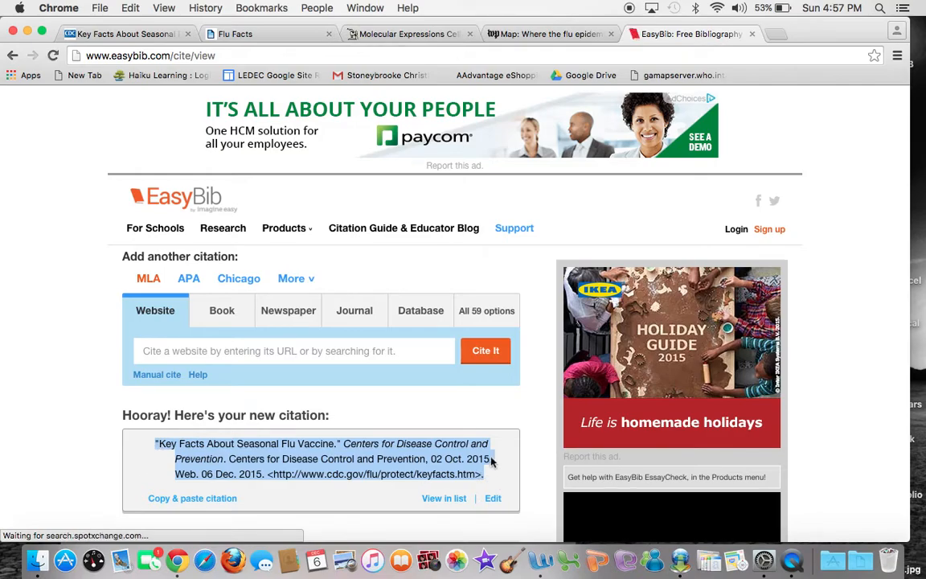
{"action": "left_click", "coordinate": [369, 459]}
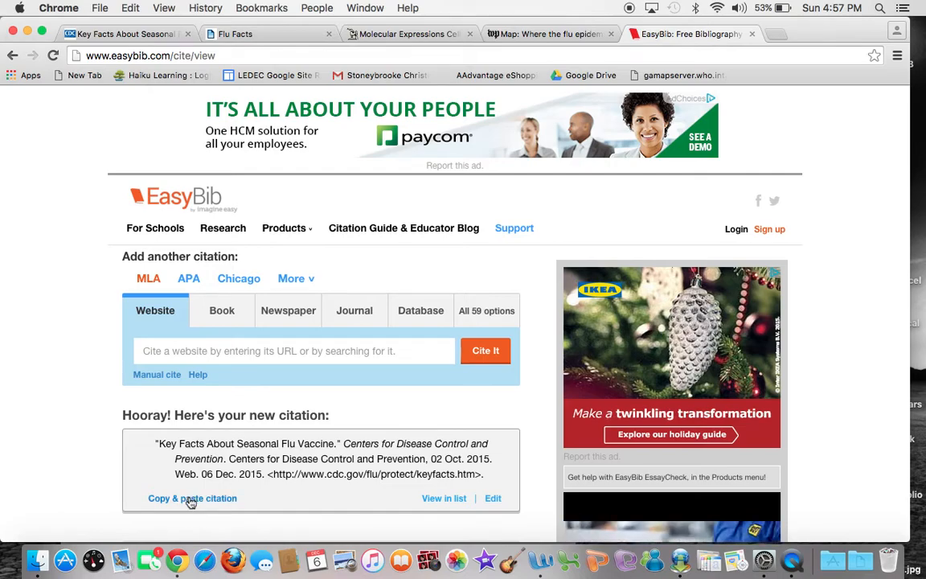
{"action": "left_click_drag", "start_coordinate": [152, 441], "coordinate": [497, 476]}
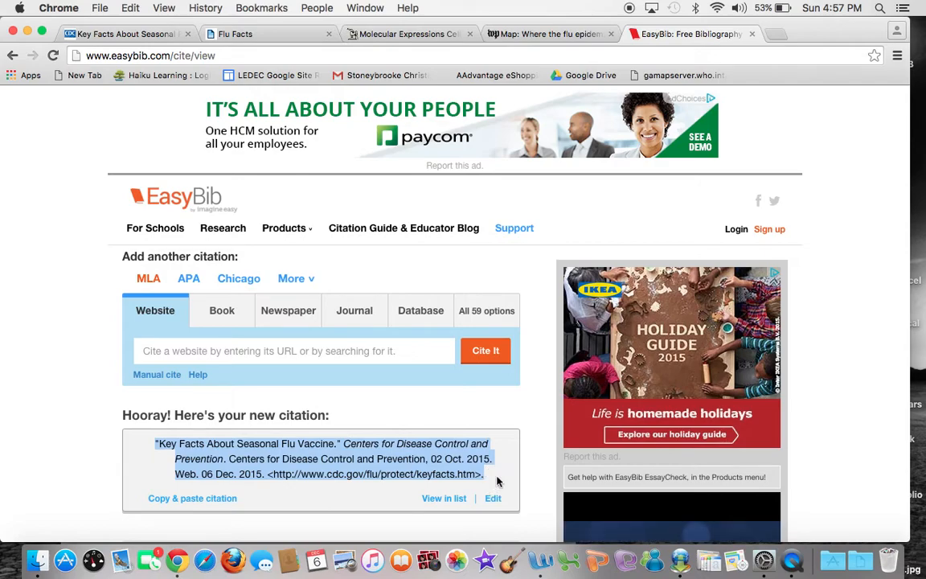
{"action": "key", "text": "super+c"}
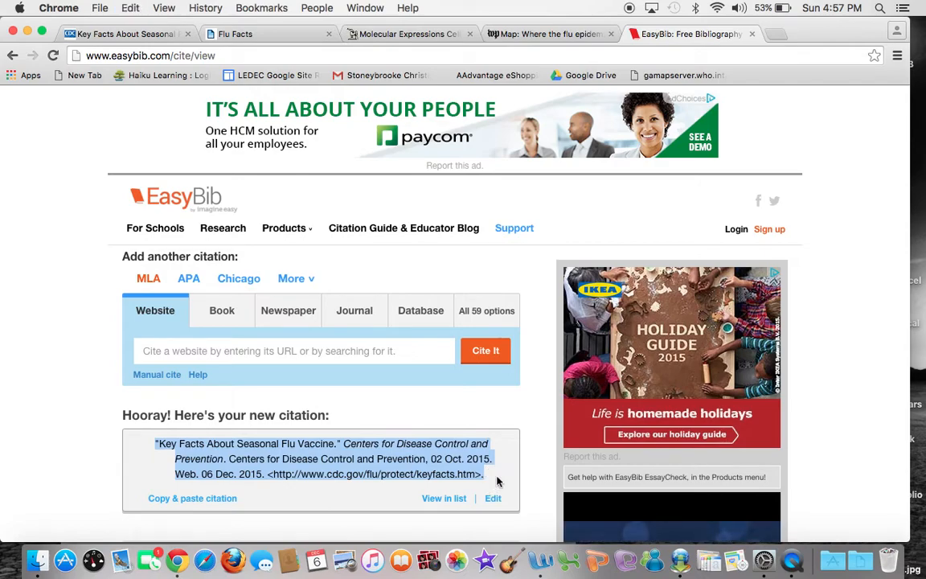
{"action": "left_click", "coordinate": [540, 560]}
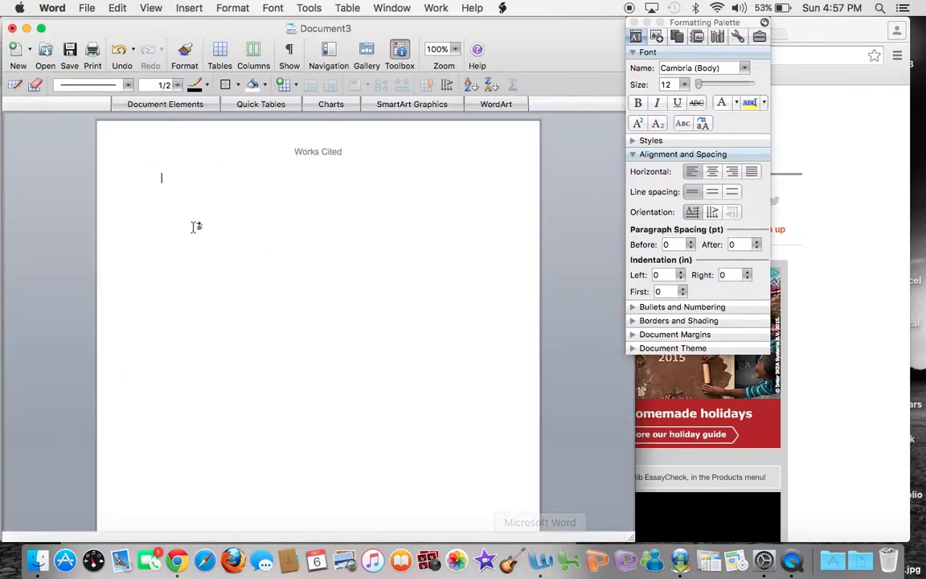
{"action": "key", "text": "super+v"}
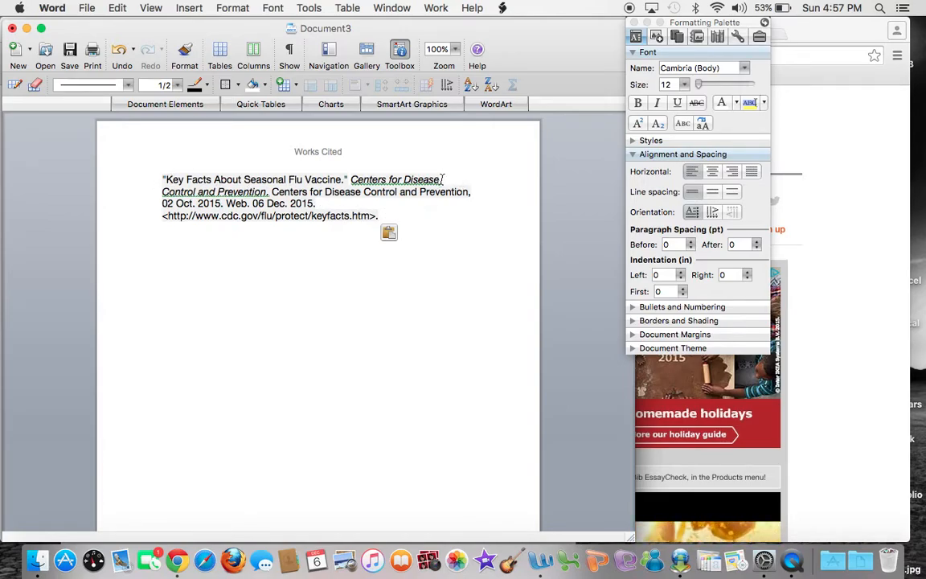
Step: Compare the line indentation of the pasted citation with the hanging indent of the original in EasyBib in Chrome
{"action": "left_click", "coordinate": [157, 180]}
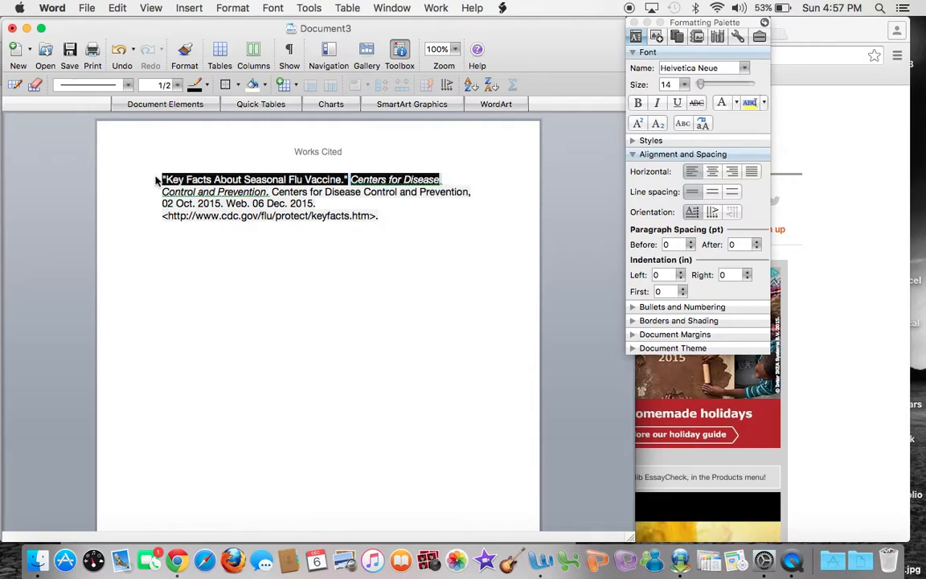
{"action": "left_click", "coordinate": [314, 271]}
{"action": "left_click", "coordinate": [864, 263]}
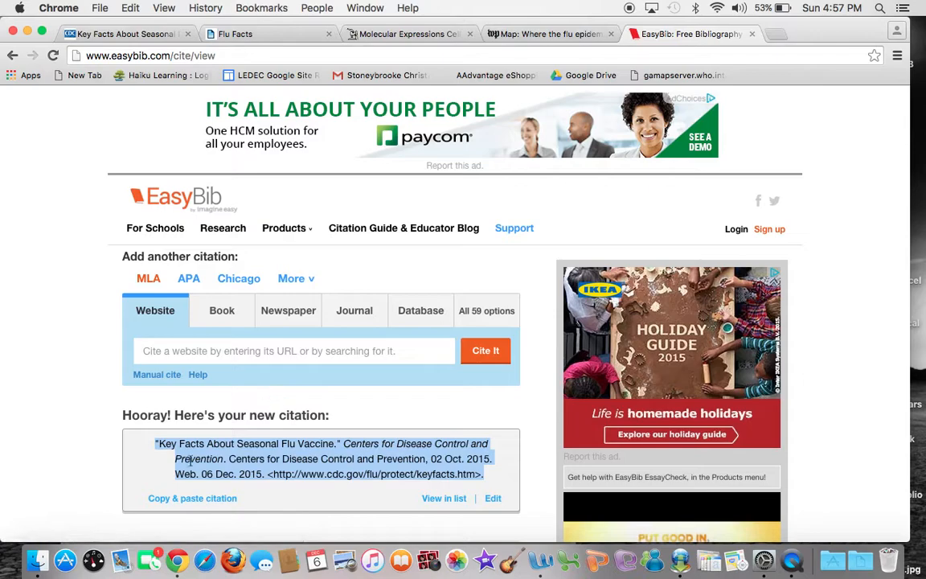
{"action": "left_click", "coordinate": [153, 449]}
{"action": "left_click", "coordinate": [155, 441]}
{"action": "left_click", "coordinate": [177, 459]}
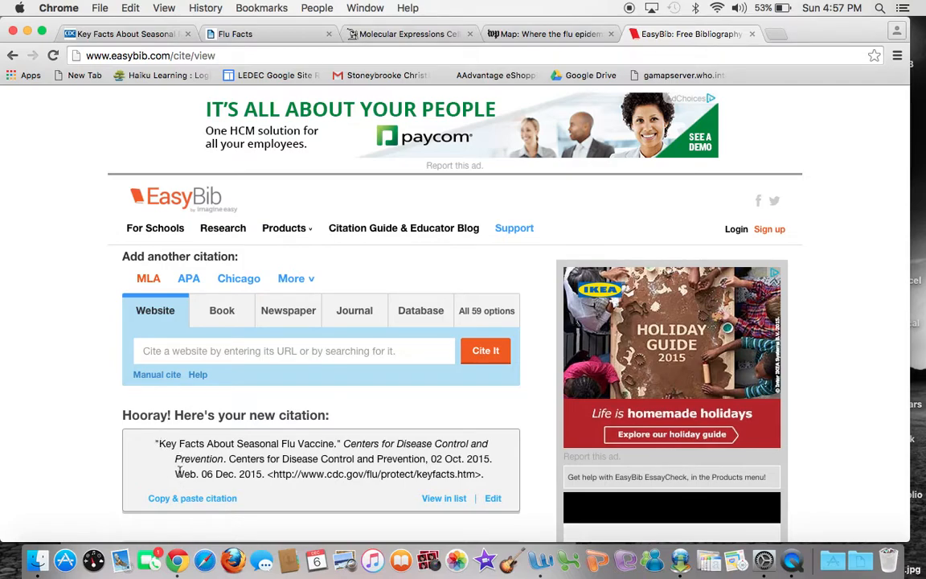
Step: In Word, break the citation into separate lines and indent the second, third and fourth lines by 0.5 in as a hanging indent
{"action": "left_click", "coordinate": [537, 563]}
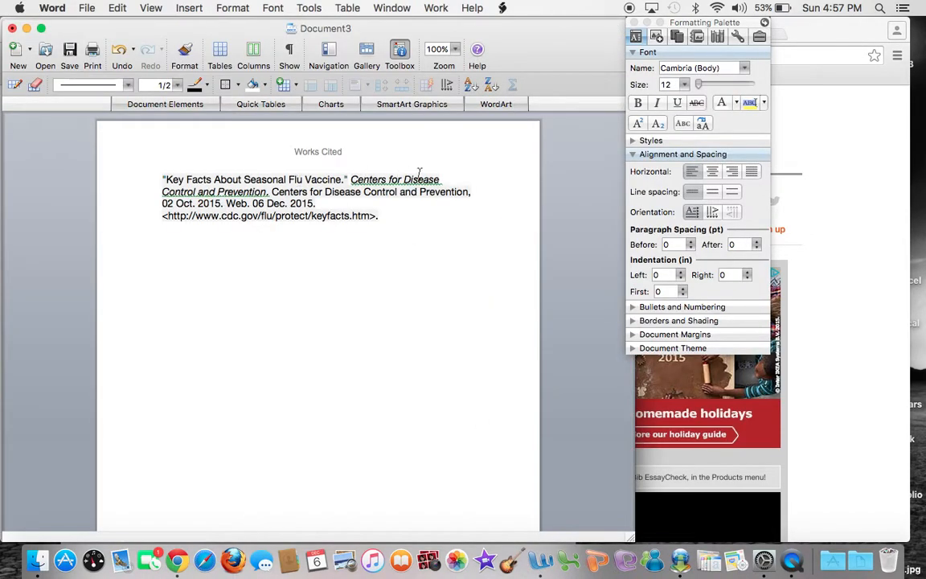
{"action": "left_click", "coordinate": [443, 179]}
{"action": "key", "text": "Return"}
{"action": "key", "text": "Tab"}
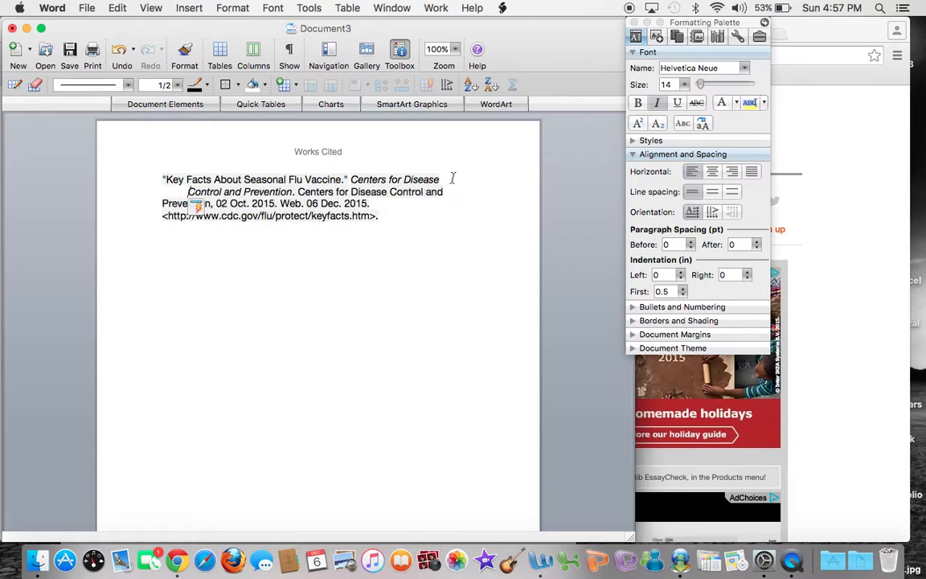
{"action": "left_click", "coordinate": [447, 195]}
{"action": "key", "text": "Return"}
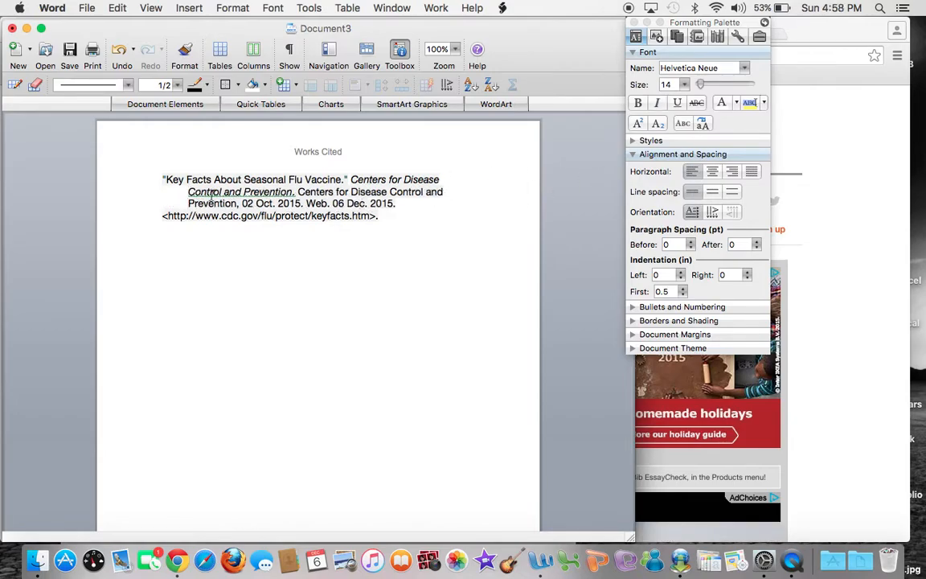
{"action": "left_click", "coordinate": [440, 180]}
{"action": "left_click", "coordinate": [162, 182]}
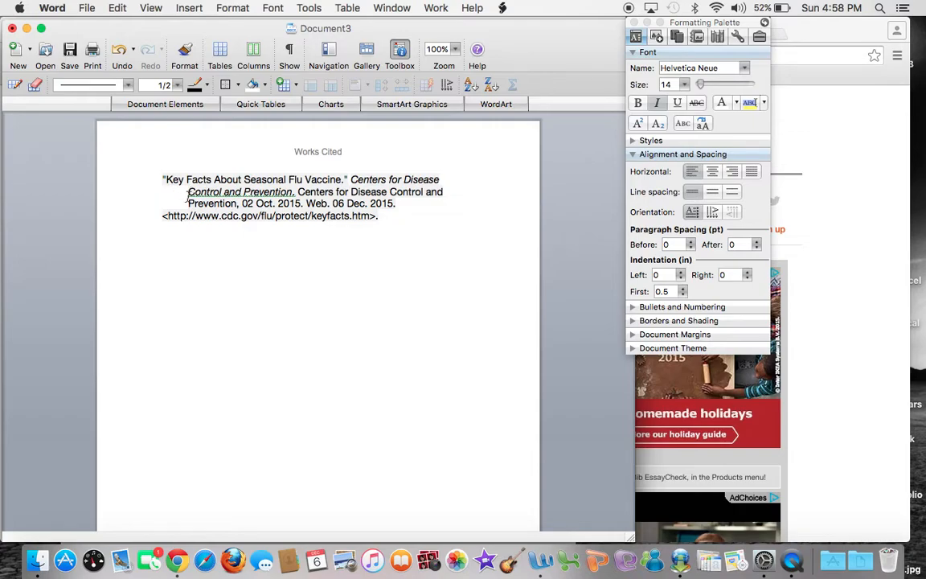
{"action": "left_click", "coordinate": [397, 207]}
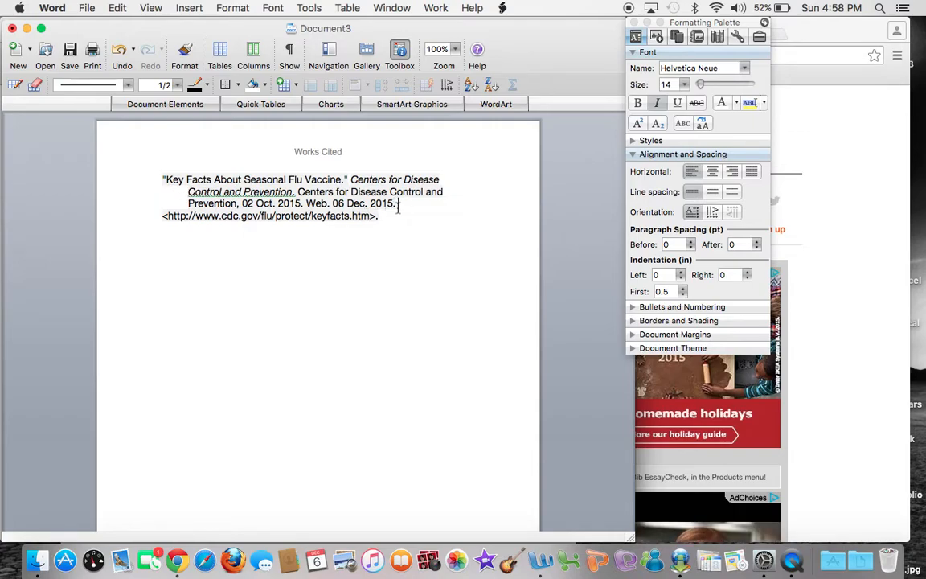
{"action": "key", "text": "Return"}
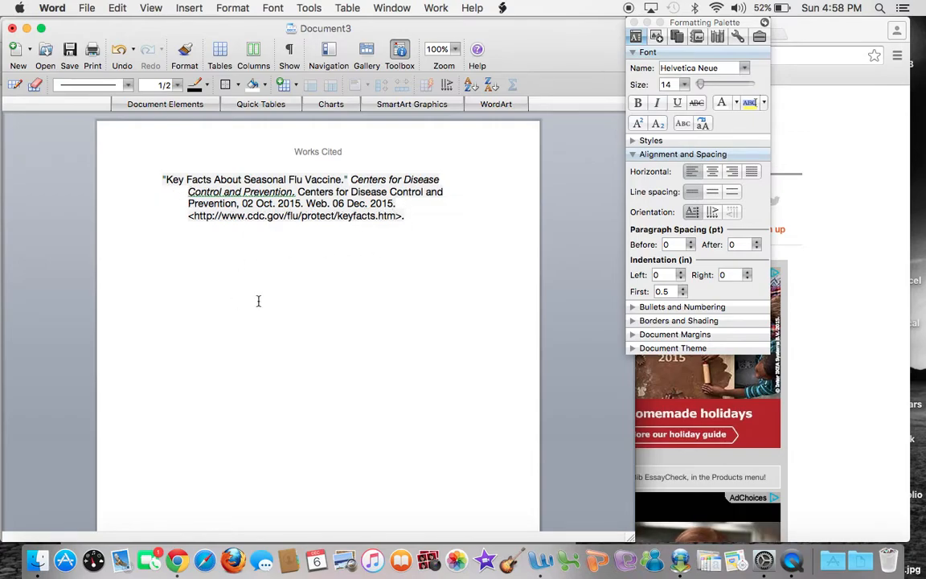
Step: Start a new line below the citation without any indent, ready for another source
{"action": "left_click", "coordinate": [413, 216]}
{"action": "key", "text": "Return"}
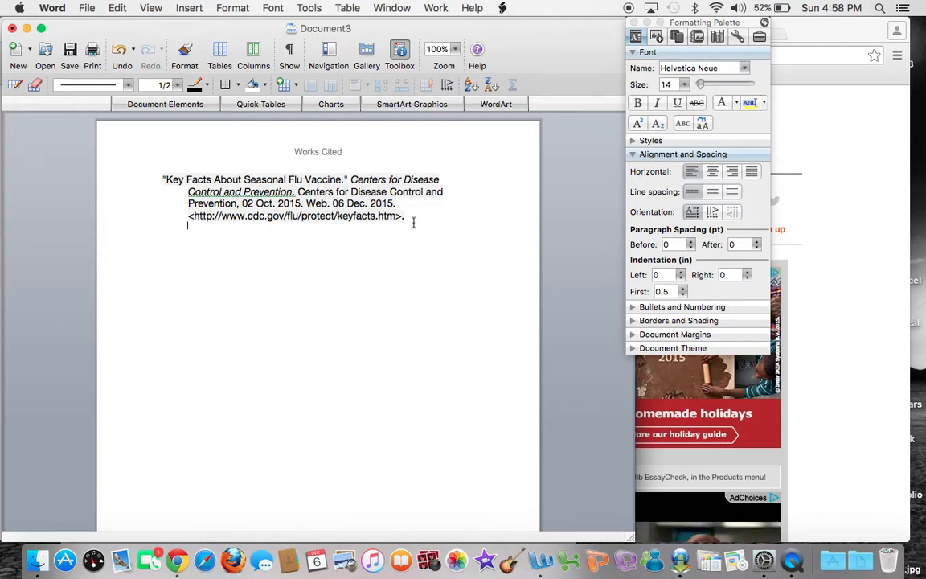
{"action": "key", "text": "BackSpace"}
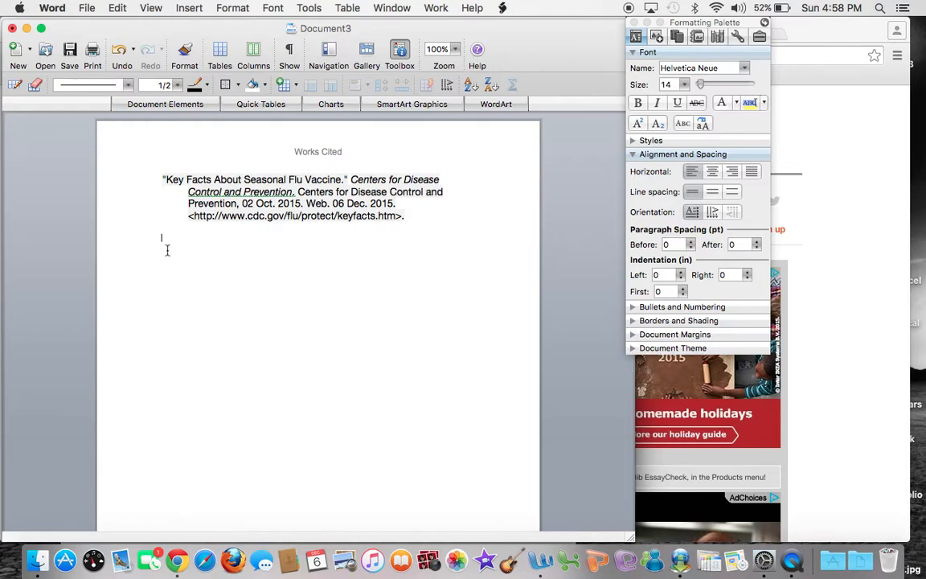
{"action": "left_click_drag", "start_coordinate": [161, 175], "coordinate": [404, 211]}
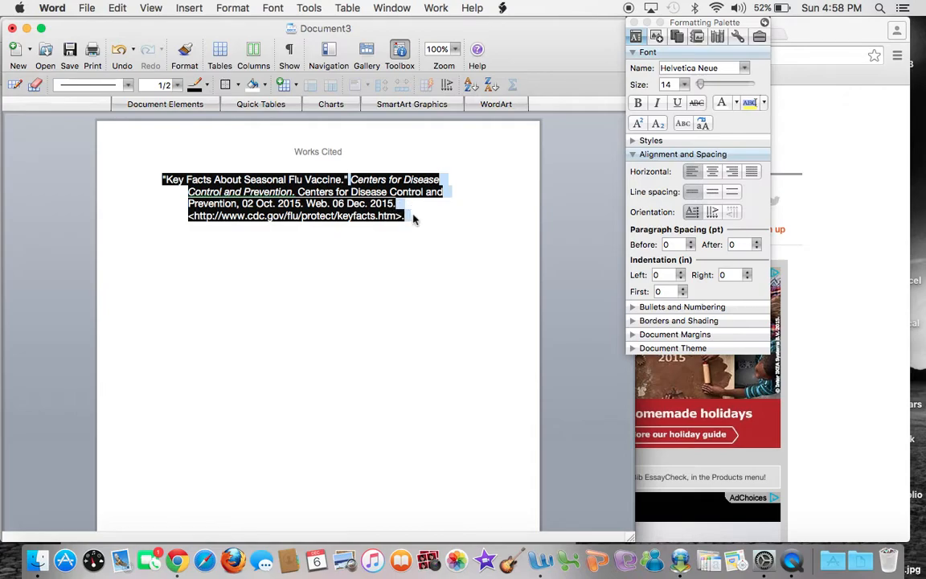
{"action": "left_click", "coordinate": [366, 228]}
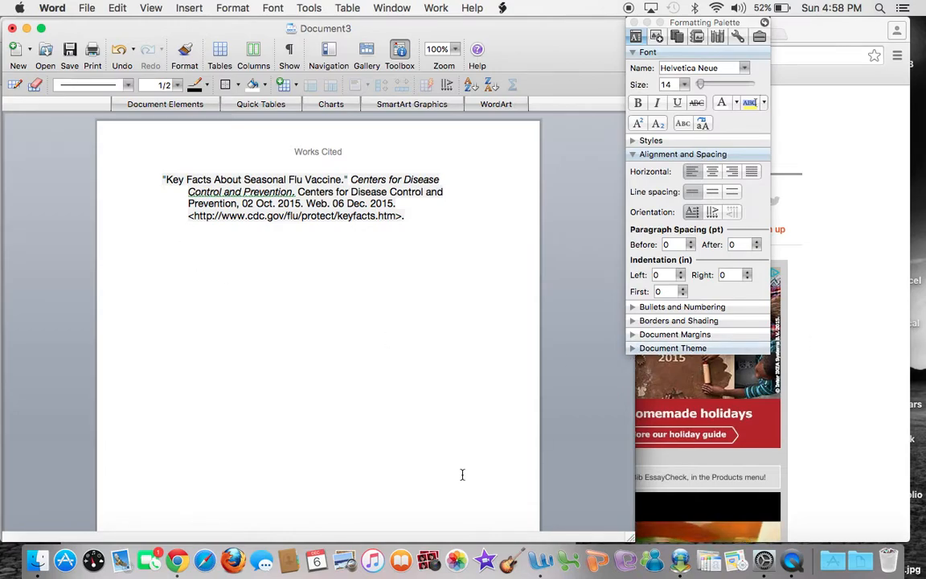
Step: Switch to Chrome and examine the TeensHealth Flu Facts article from top to bottom for its title, reviewer and review date
{"action": "right_click", "coordinate": [177, 560]}
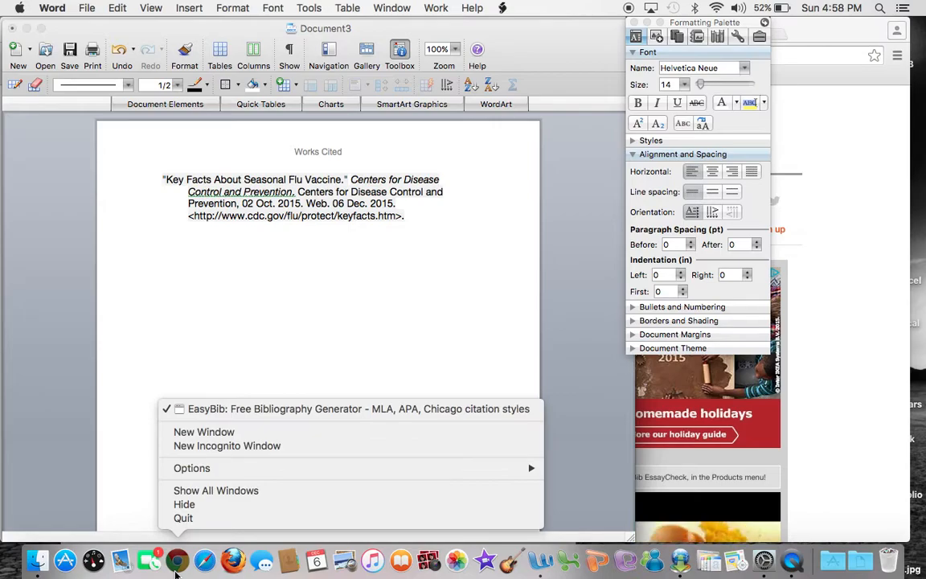
{"action": "left_click", "coordinate": [818, 239]}
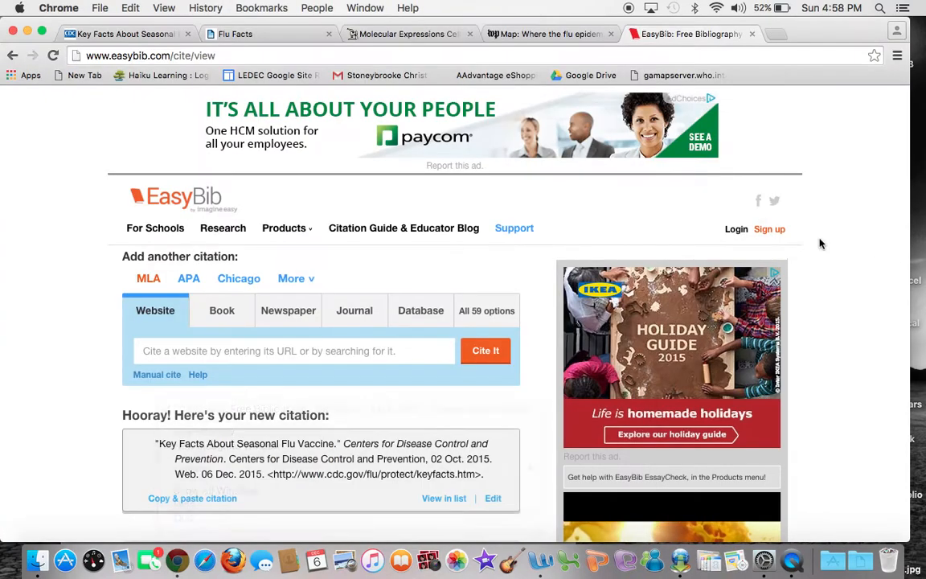
{"action": "left_click", "coordinate": [261, 35]}
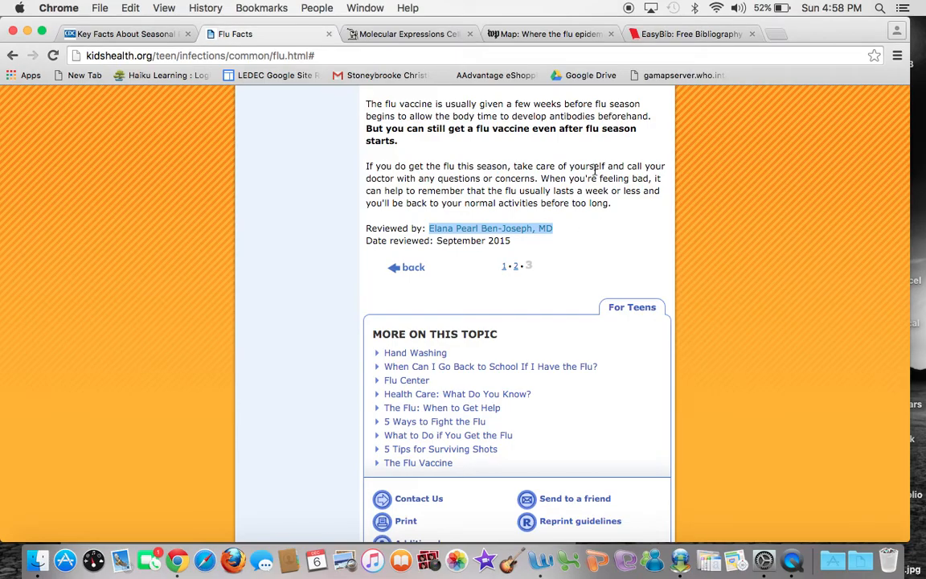
{"action": "scroll", "coordinate": [595, 170], "scroll_direction": "up", "scroll_amount": 20}
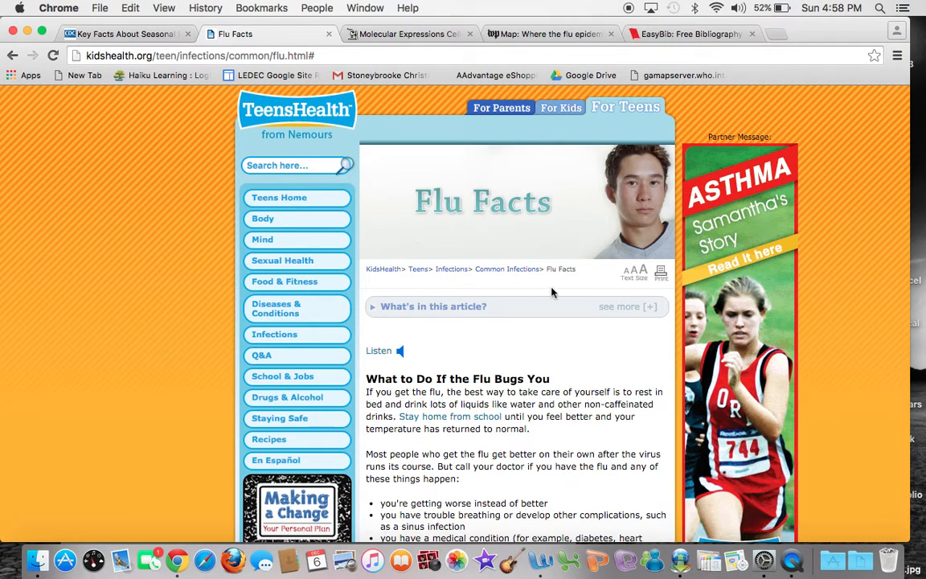
{"action": "scroll", "coordinate": [506, 392], "scroll_direction": "down", "scroll_amount": 15}
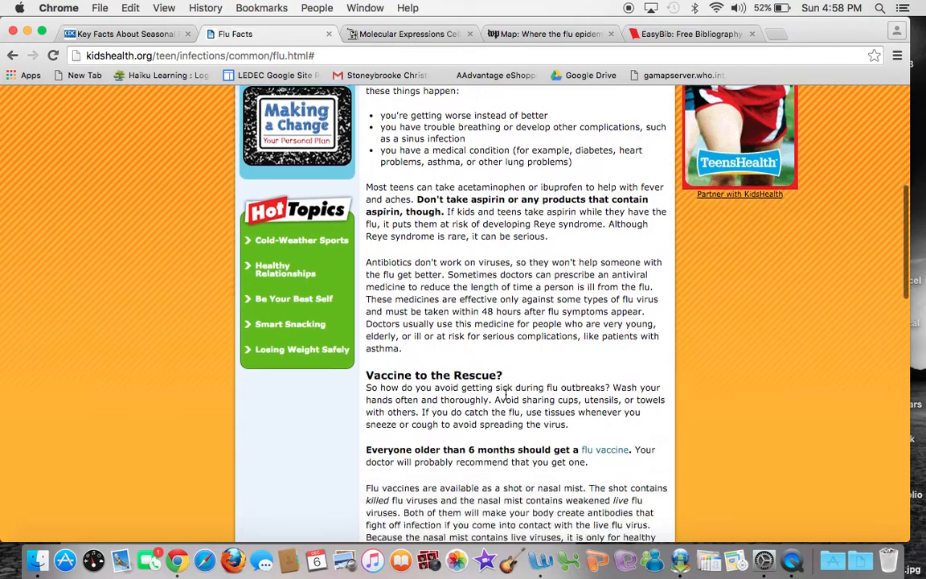
{"action": "scroll", "coordinate": [506, 394], "scroll_direction": "down", "scroll_amount": 3}
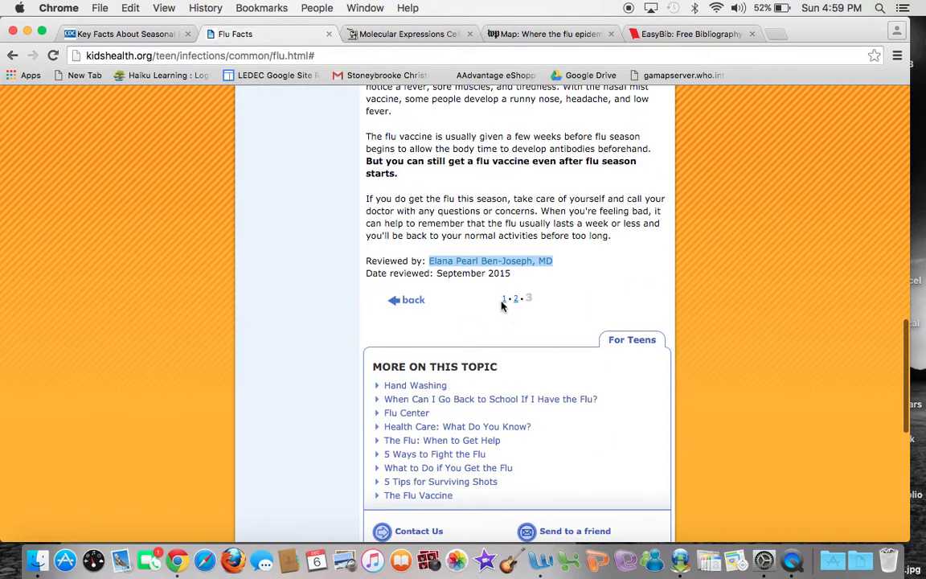
{"action": "left_click", "coordinate": [528, 299]}
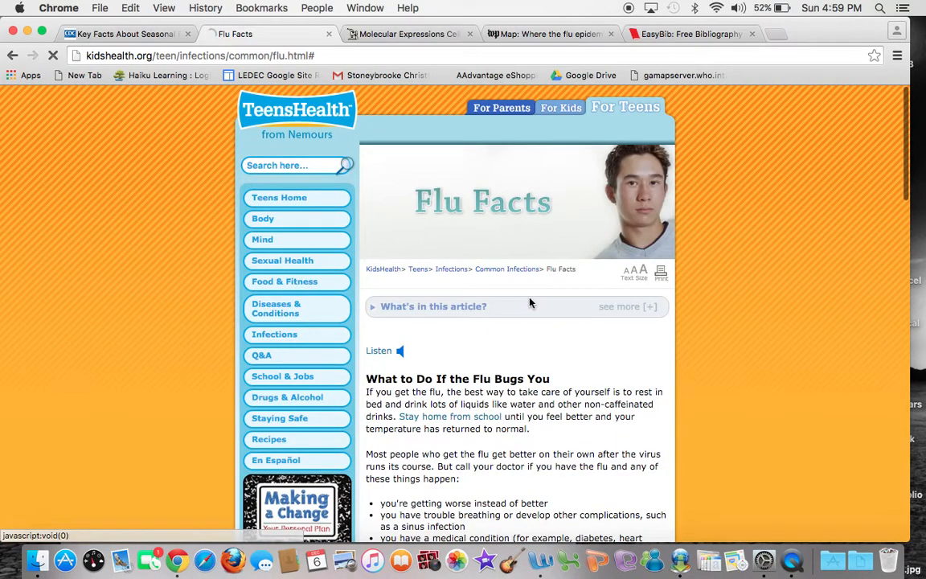
{"action": "scroll", "coordinate": [514, 378], "scroll_direction": "down", "scroll_amount": 15}
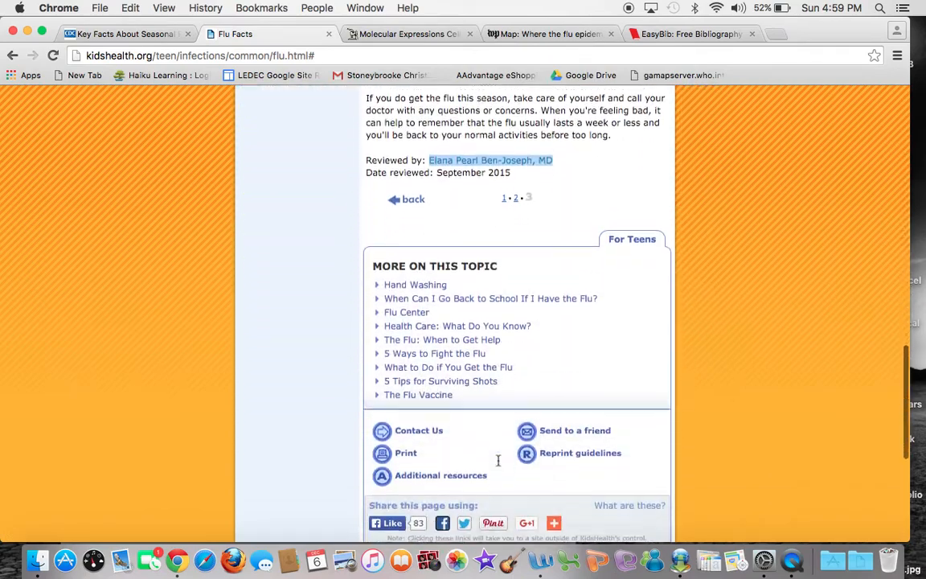
{"action": "scroll", "coordinate": [498, 460], "scroll_direction": "down", "scroll_amount": 2}
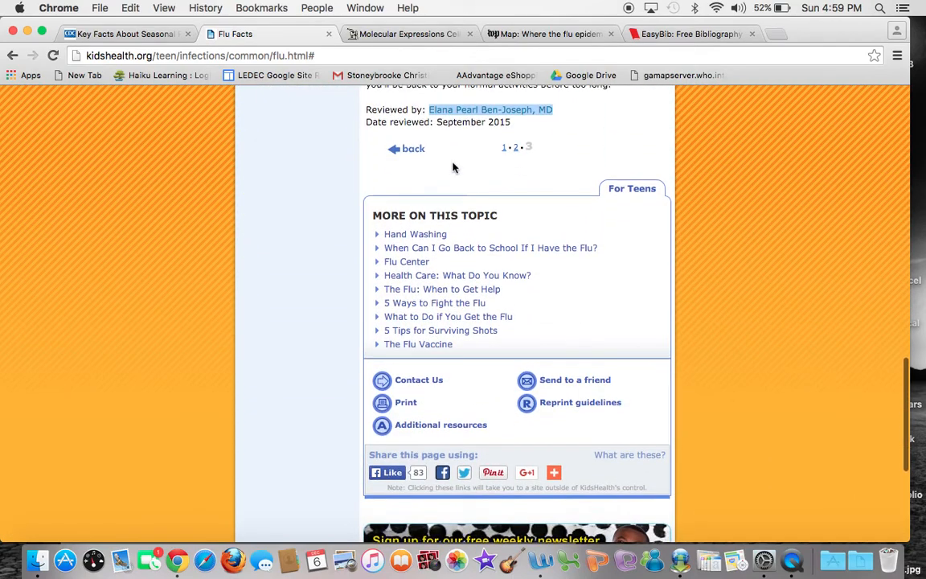
Step: Examine the review date given at the end of the Flu Facts article, highlighting its month and year
{"action": "scroll", "coordinate": [382, 207], "scroll_direction": "up", "scroll_amount": 3}
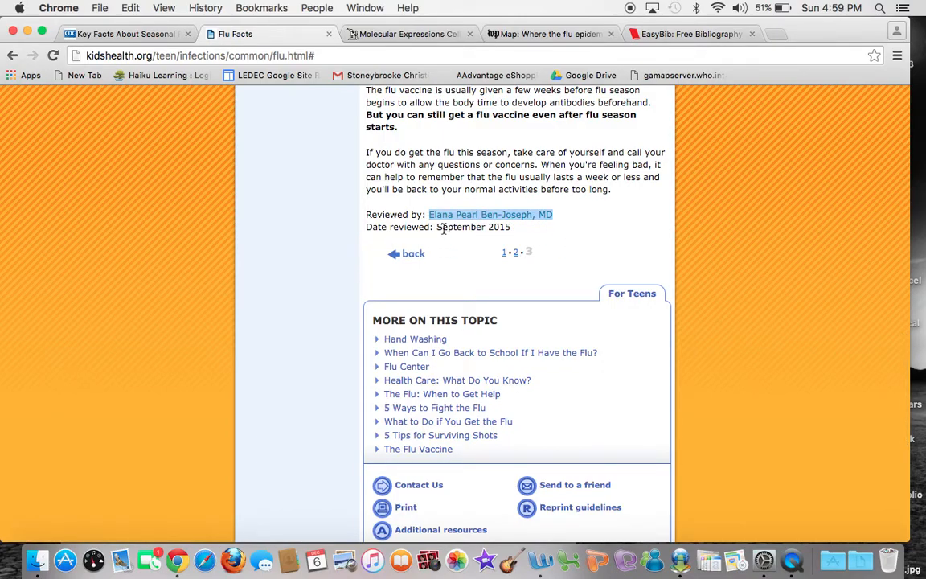
{"action": "left_click_drag", "start_coordinate": [516, 233], "coordinate": [438, 231]}
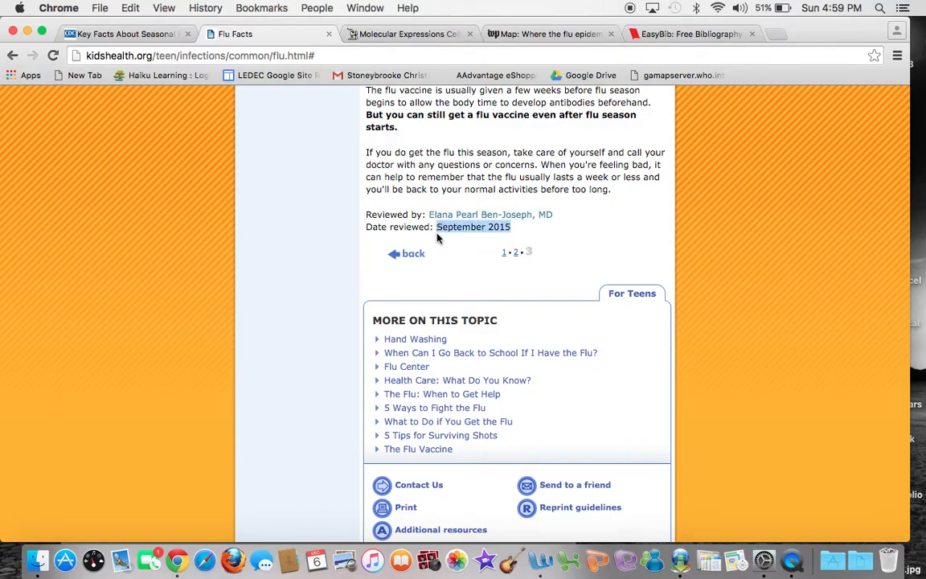
{"action": "left_click", "coordinate": [530, 229]}
{"action": "left_click_drag", "start_coordinate": [531, 229], "coordinate": [490, 228]}
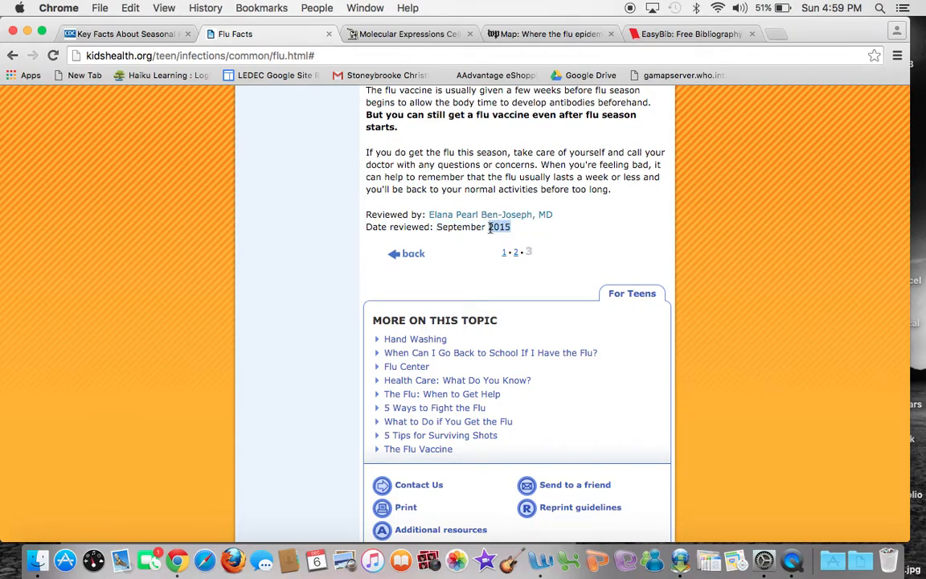
{"action": "left_click", "coordinate": [442, 240]}
{"action": "left_click_drag", "start_coordinate": [512, 228], "coordinate": [488, 229]}
{"action": "left_click", "coordinate": [478, 257]}
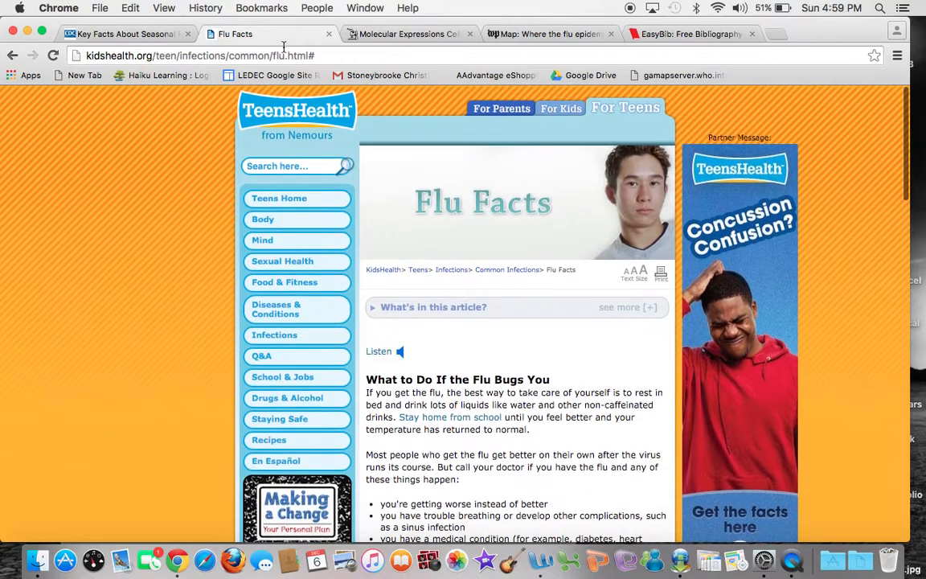
Step: Copy the Flu Facts page's URL and submit it in EasyBib as a new MLA website citation
{"action": "left_click", "coordinate": [283, 55]}
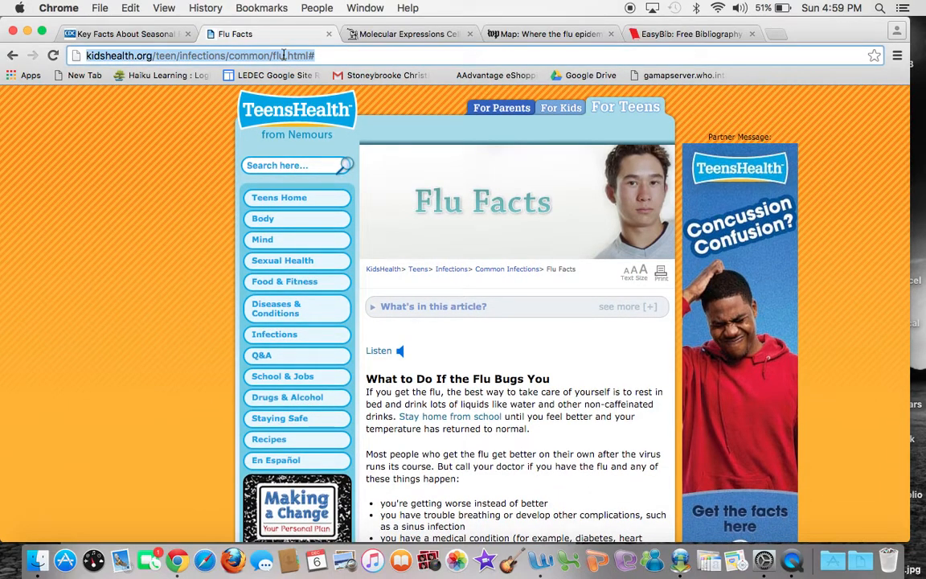
{"action": "key", "text": "super+c"}
{"action": "left_click", "coordinate": [656, 36]}
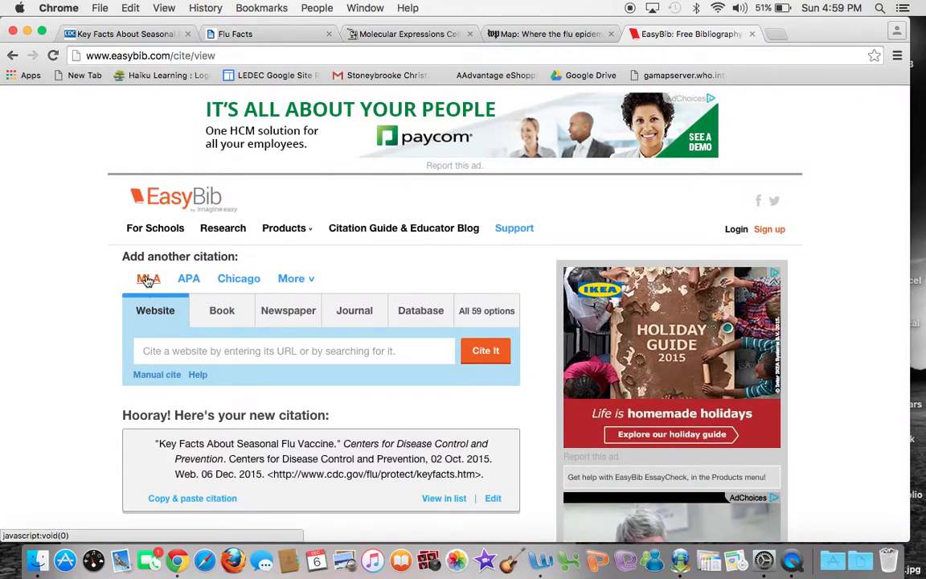
{"action": "left_click", "coordinate": [145, 351]}
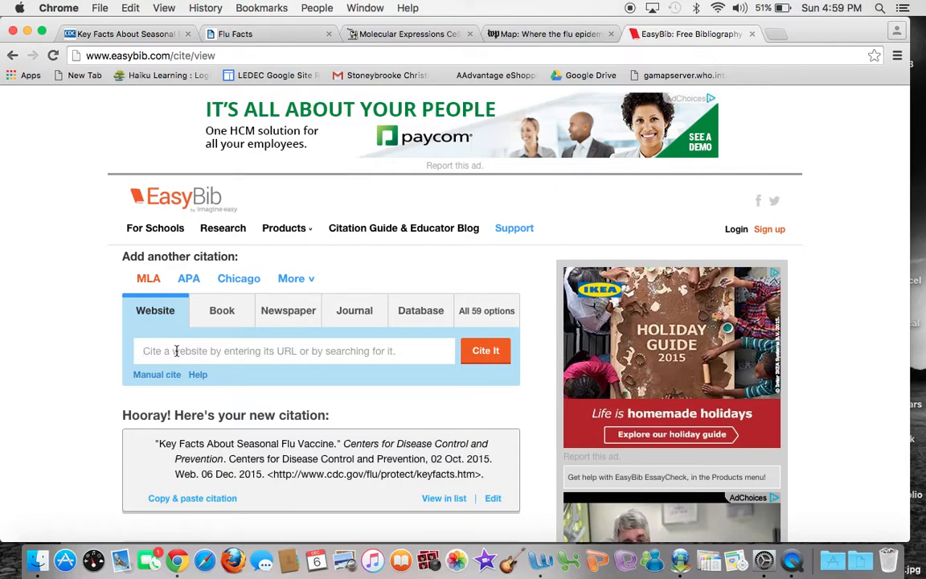
{"action": "key", "text": "super+v"}
{"action": "left_click", "coordinate": [175, 351]}
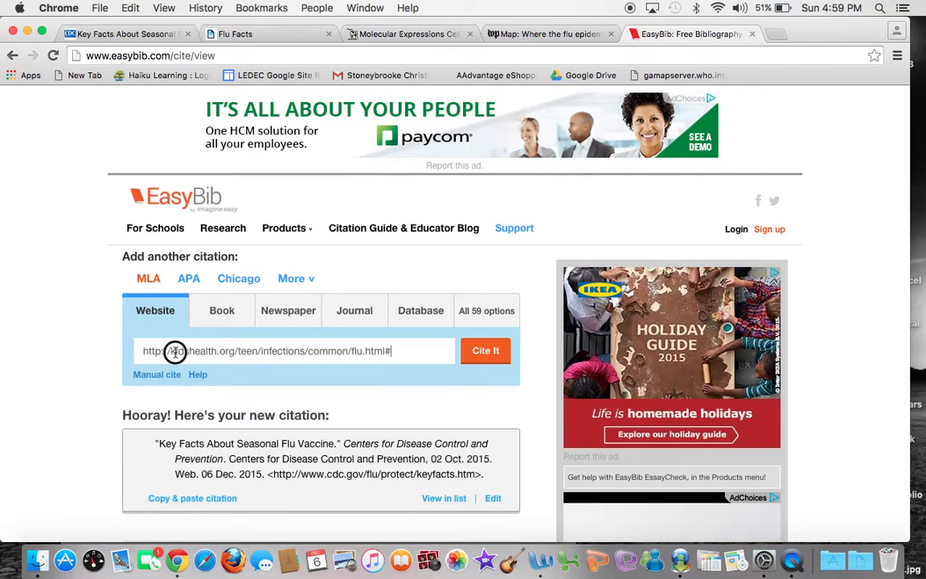
{"action": "left_click_drag", "start_coordinate": [175, 352], "coordinate": [249, 352]}
{"action": "left_click", "coordinate": [424, 356]}
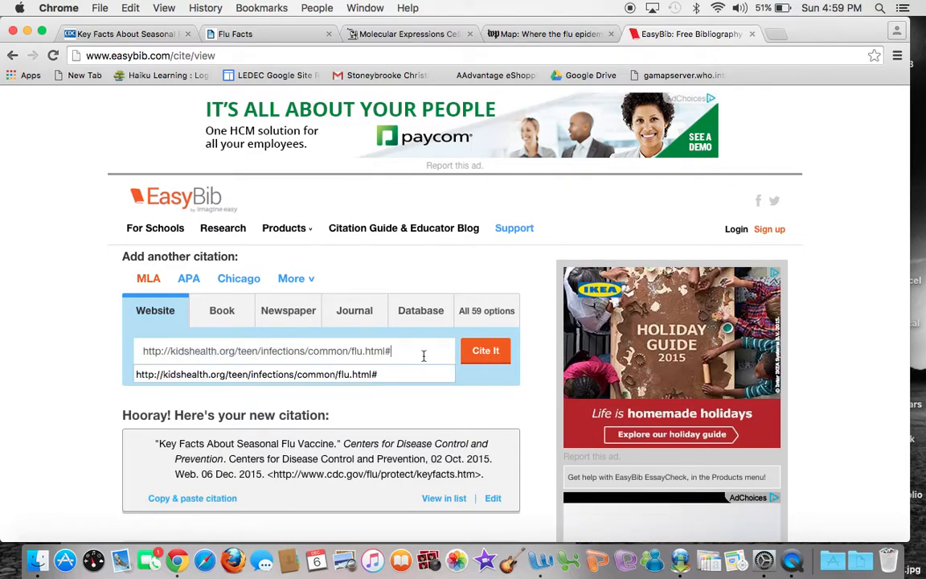
{"action": "left_click", "coordinate": [485, 351]}
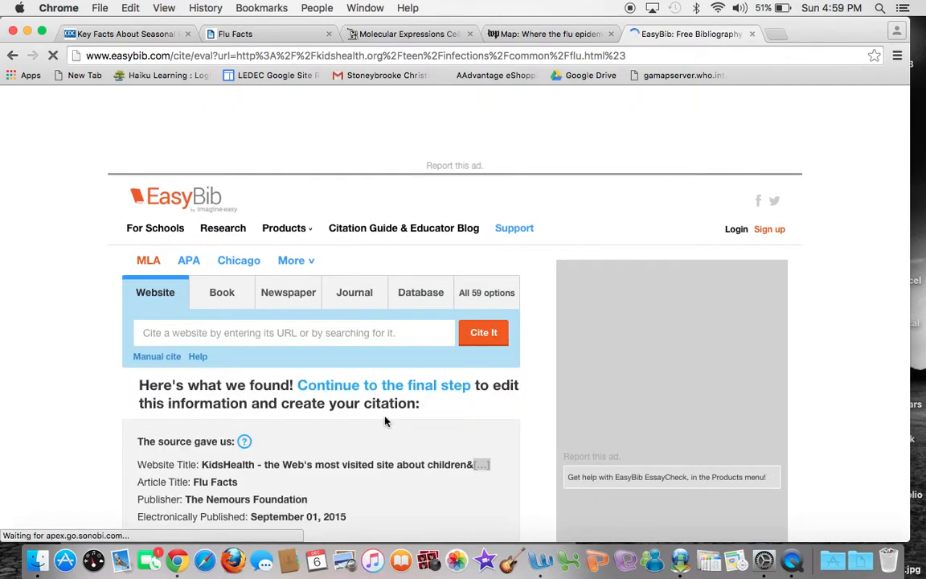
Step: Check the source details EasyBib found for Flu Facts, especially the author, and continue to the citation form
{"action": "scroll", "coordinate": [313, 465], "scroll_direction": "down", "scroll_amount": 5}
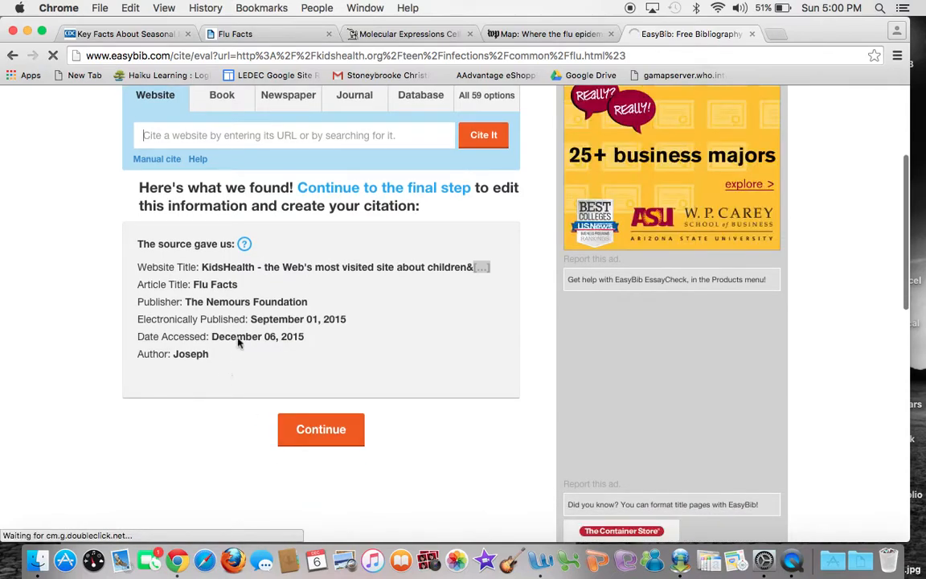
{"action": "left_click_drag", "start_coordinate": [210, 360], "coordinate": [173, 354]}
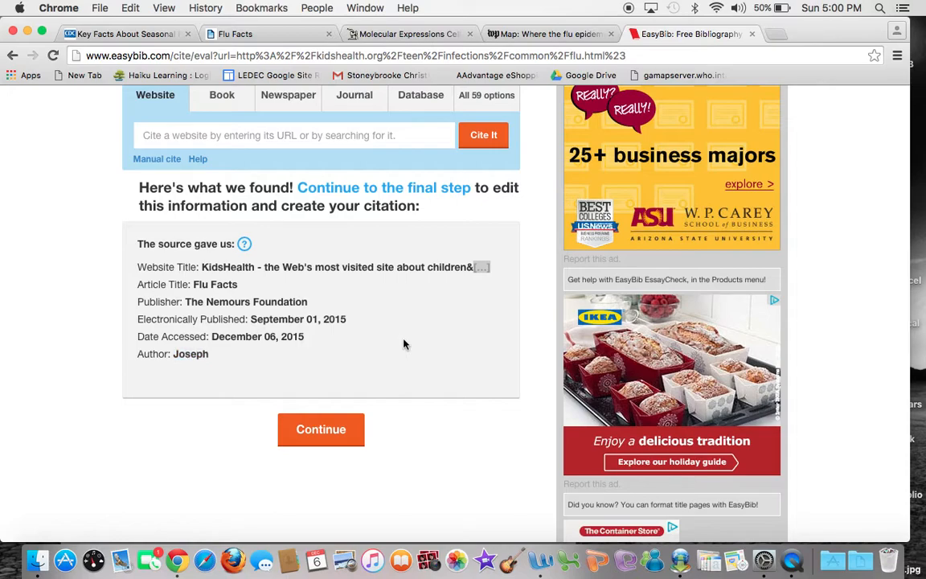
{"action": "left_click", "coordinate": [324, 434]}
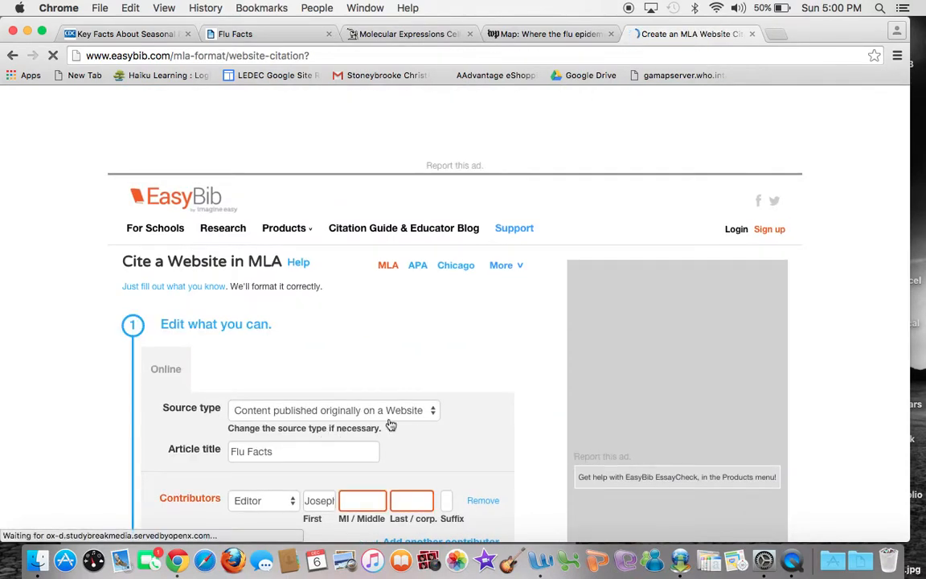
Step: Change the contributor's role to Author and clear the incorrect first name
{"action": "scroll", "coordinate": [505, 385], "scroll_direction": "down", "scroll_amount": 5}
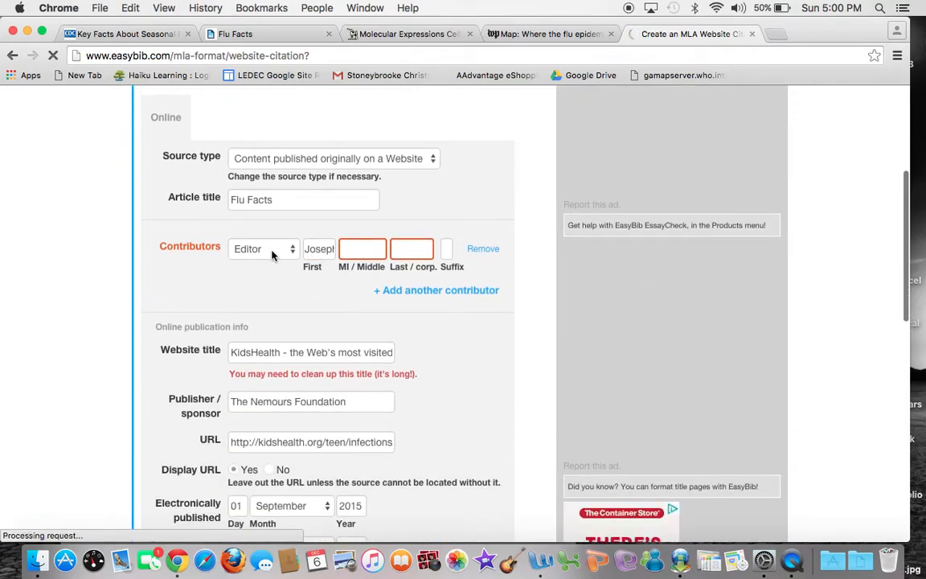
{"action": "left_click", "coordinate": [294, 252]}
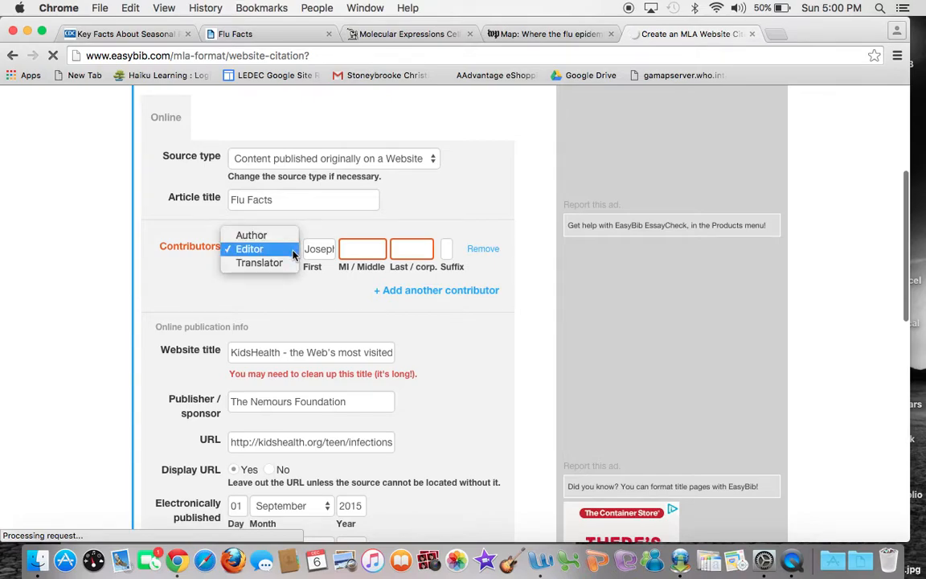
{"action": "left_click", "coordinate": [281, 246]}
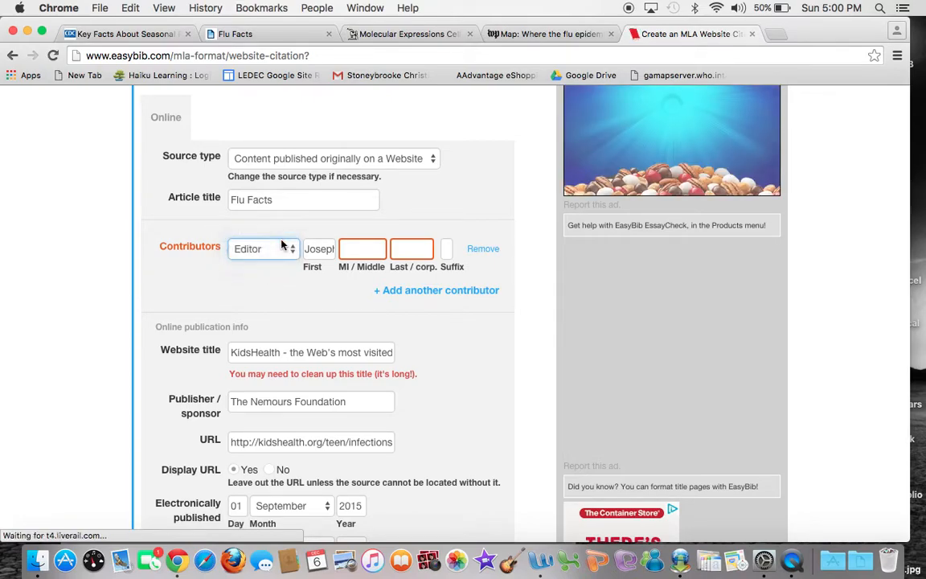
{"action": "left_click", "coordinate": [323, 249]}
{"action": "double_click", "coordinate": [324, 249]}
{"action": "key", "text": "BackSpace"}
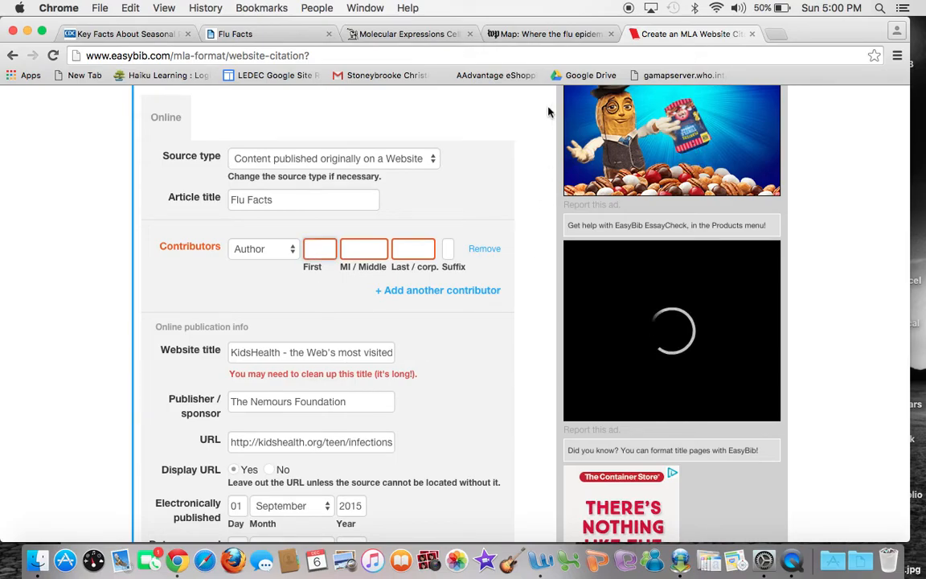
Step: Look up the reviewer's full name and title at the end of the Flu Facts article, and return to the citation form
{"action": "left_click", "coordinate": [279, 31]}
{"action": "scroll", "coordinate": [472, 410], "scroll_direction": "down", "scroll_amount": 15}
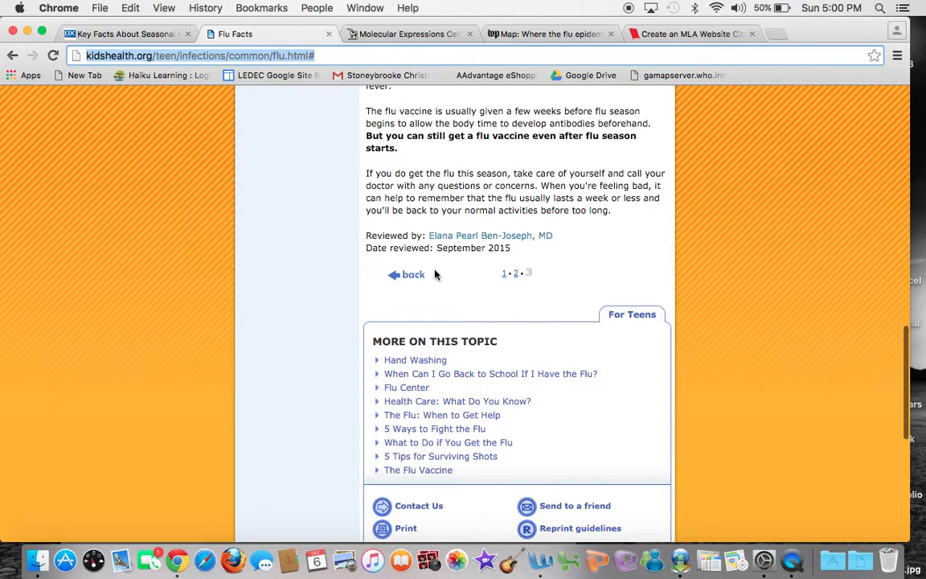
{"action": "left_click_drag", "start_coordinate": [567, 238], "coordinate": [508, 248]}
{"action": "left_click", "coordinate": [426, 226]}
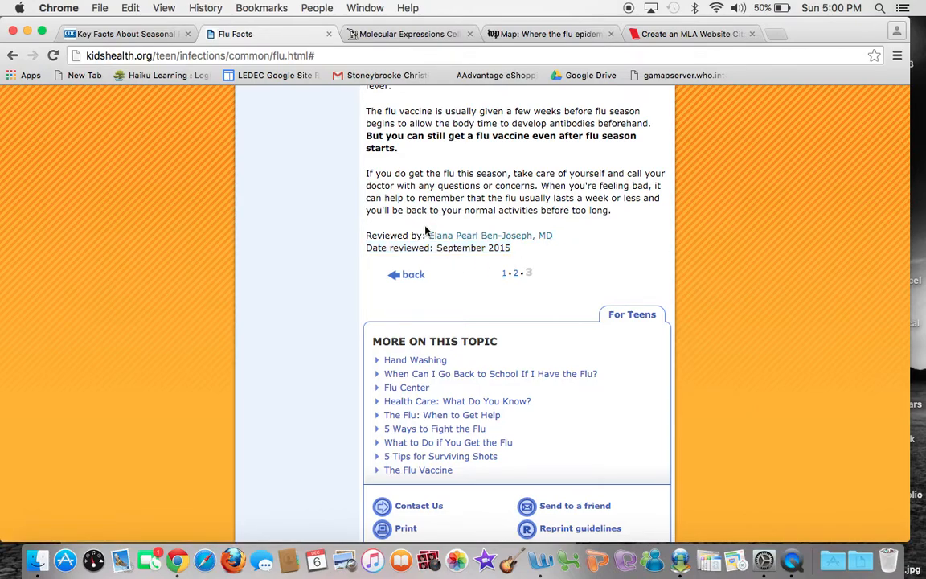
{"action": "left_click", "coordinate": [680, 34]}
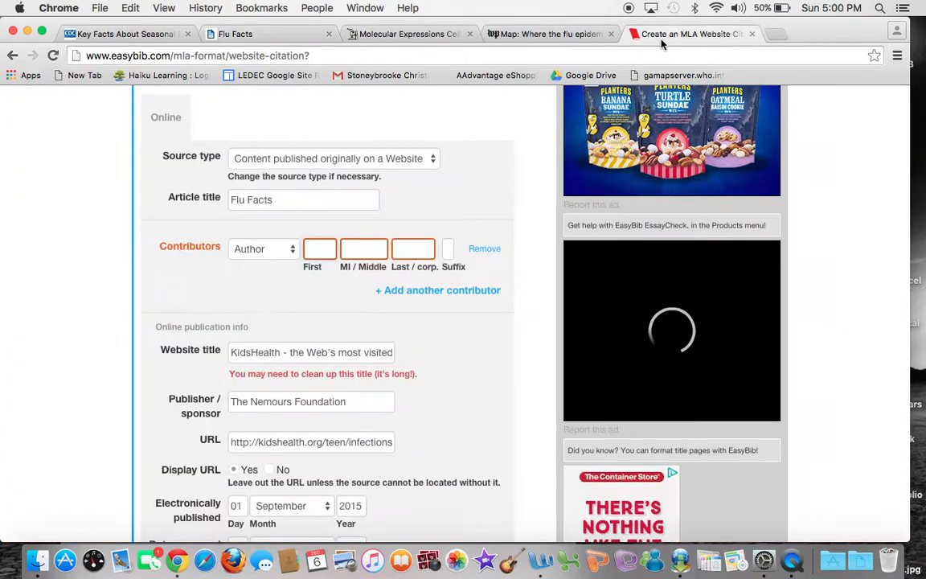
Step: Fill in the author's first, middle and last names as given in the article, with the suffix MD
{"action": "type", "text": "Elana"}
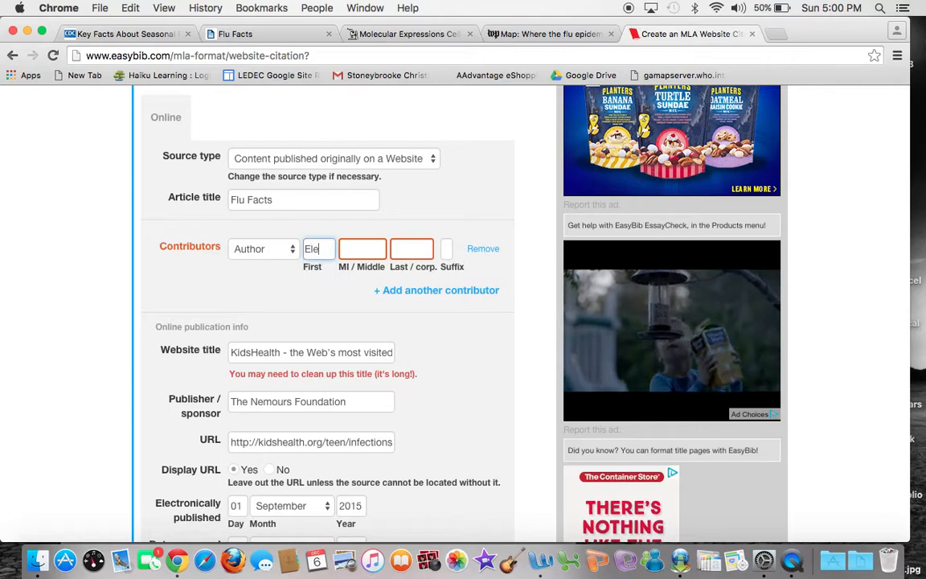
{"action": "left_click", "coordinate": [357, 249]}
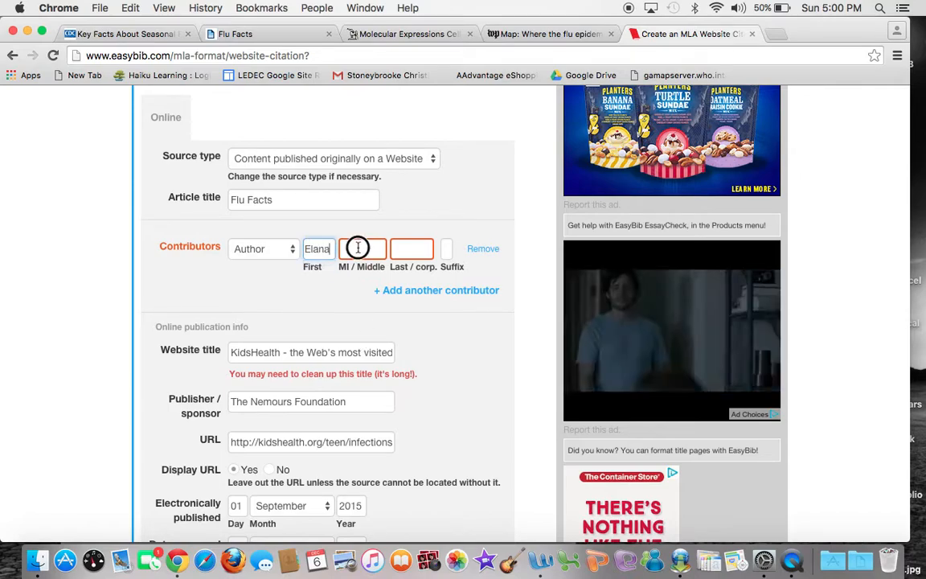
{"action": "type", "text": "Pearl"}
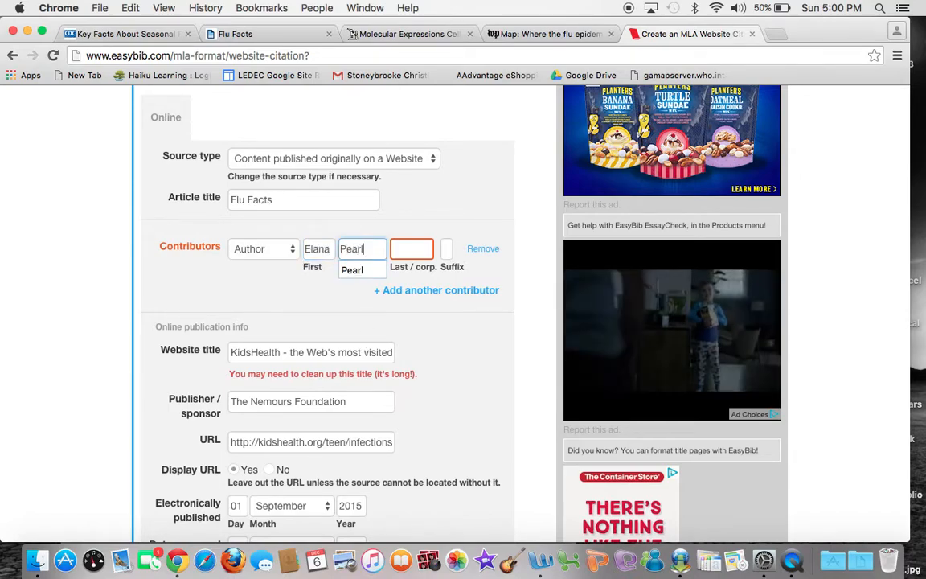
{"action": "left_click", "coordinate": [412, 249]}
{"action": "type", "text": "BEn"}
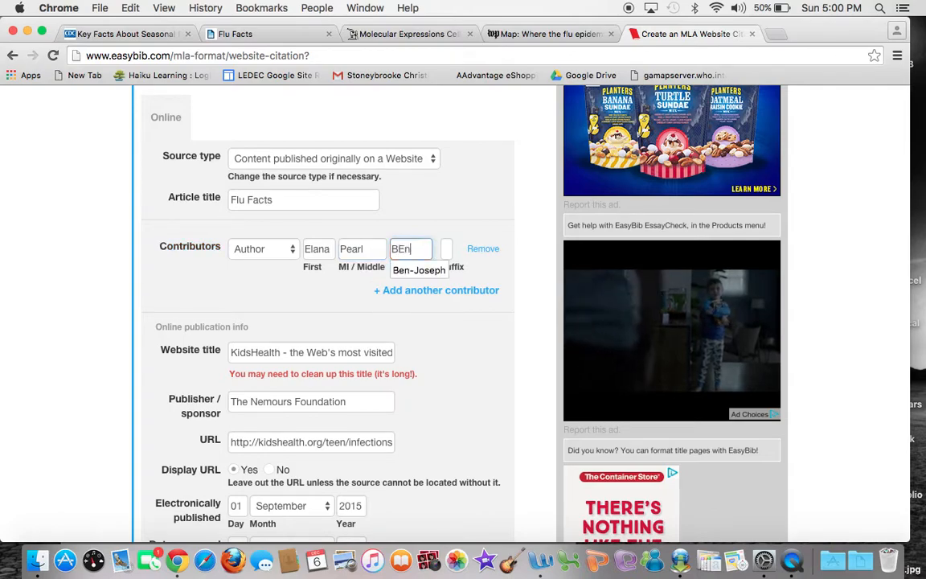
{"action": "key", "text": "BackSpace"}
{"action": "key", "text": "BackSpace"}
{"action": "type", "text": "en-"}
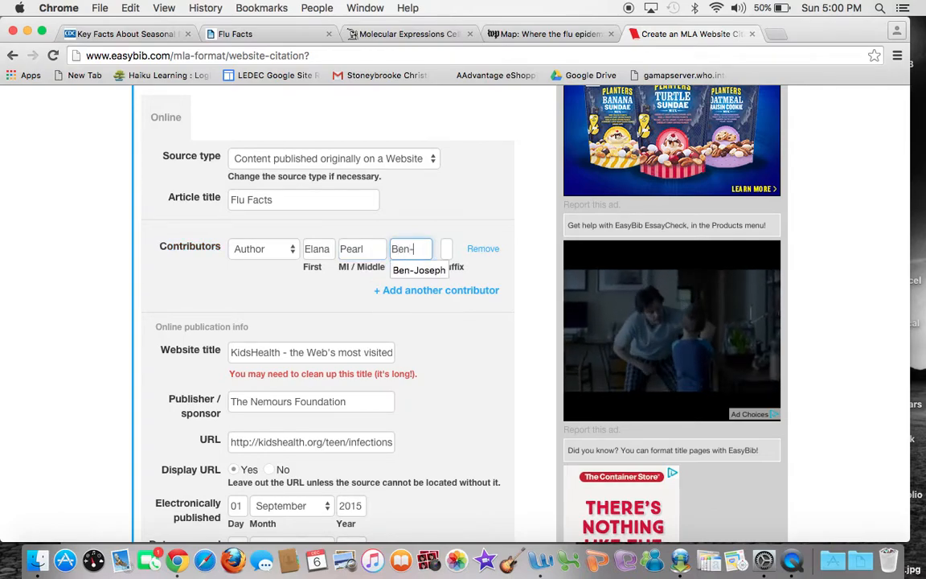
{"action": "type", "text": "Joseph"}
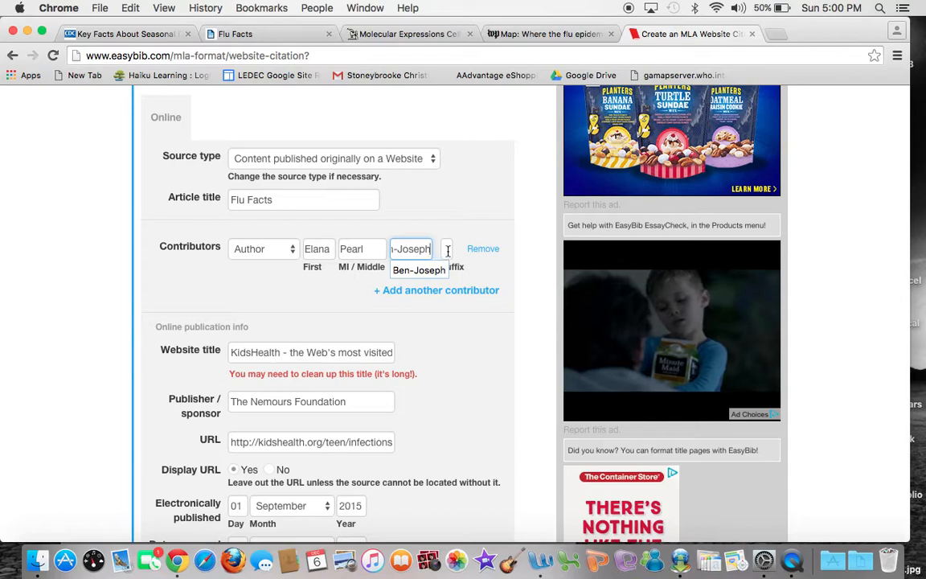
{"action": "left_click", "coordinate": [448, 250]}
{"action": "type", "text": "MD"}
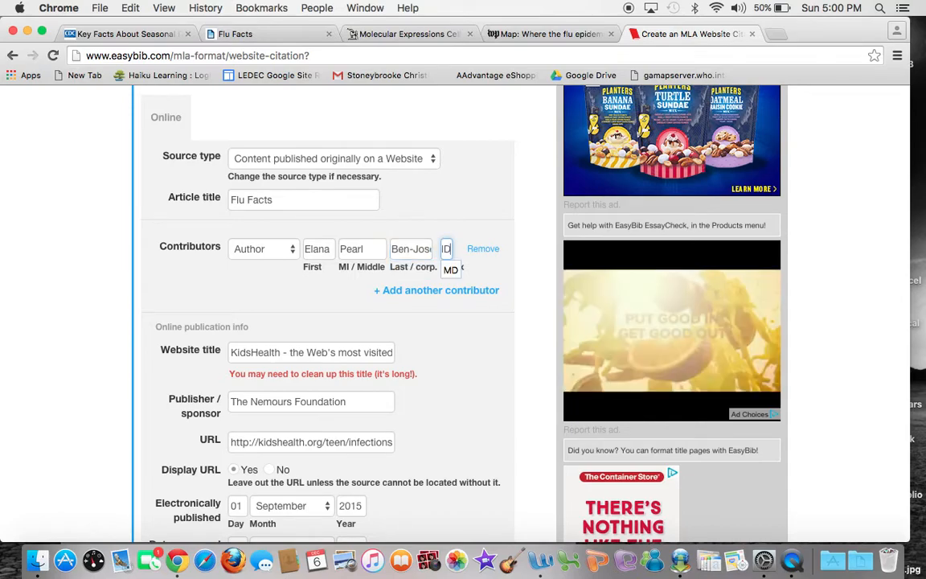
{"action": "key", "text": "BackSpace"}
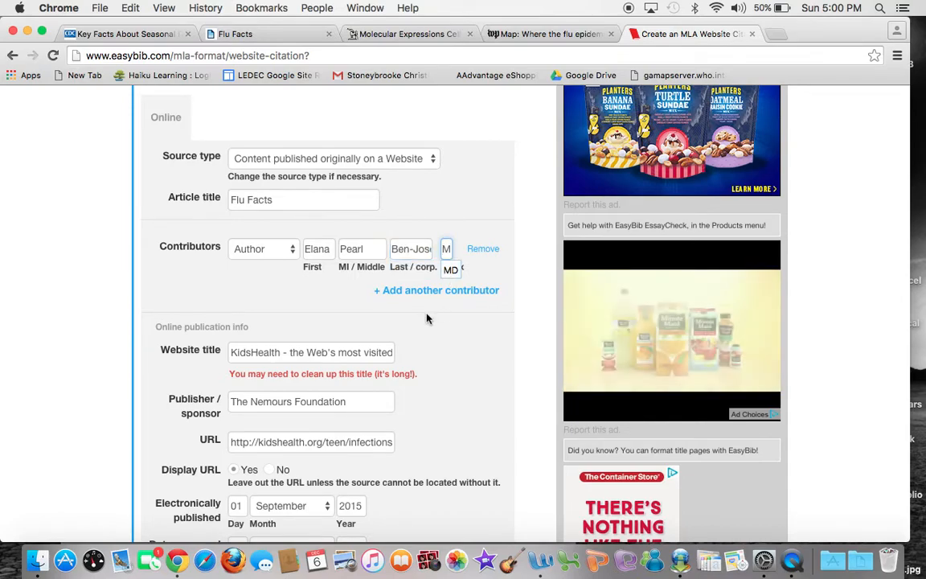
{"action": "left_click", "coordinate": [474, 324]}
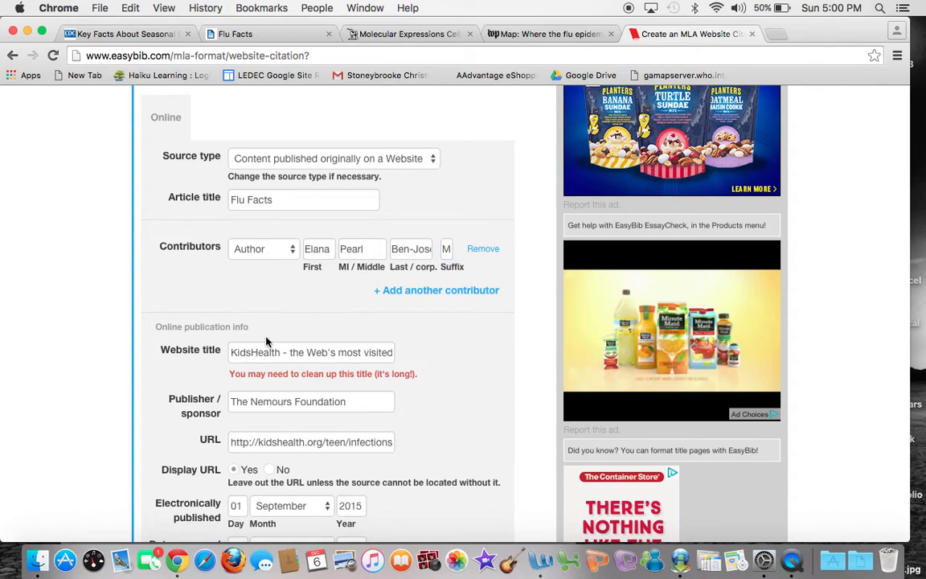
Step: Remove the day from the electronic publication date, keeping September 2015, and create the citation
{"action": "scroll", "coordinate": [384, 369], "scroll_direction": "down", "scroll_amount": 3}
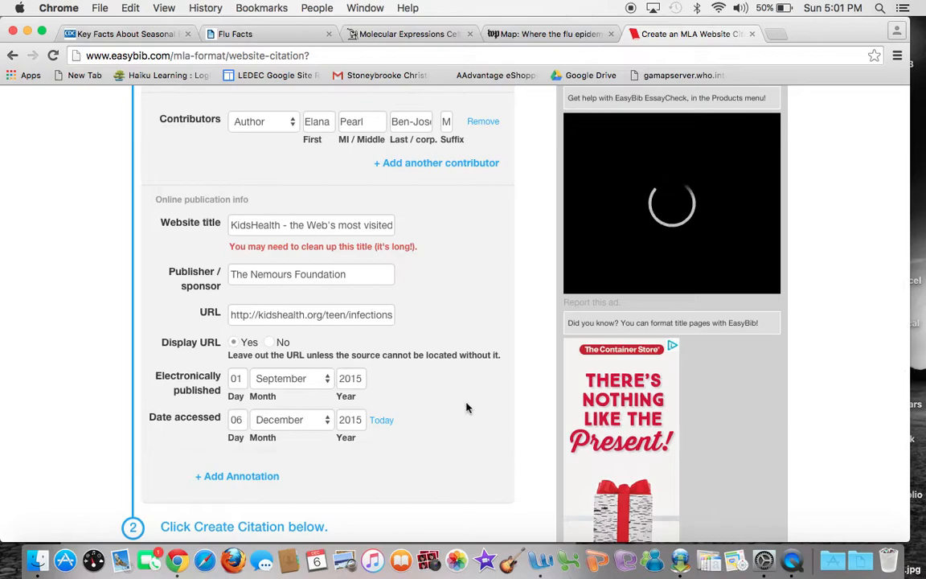
{"action": "left_click", "coordinate": [243, 383]}
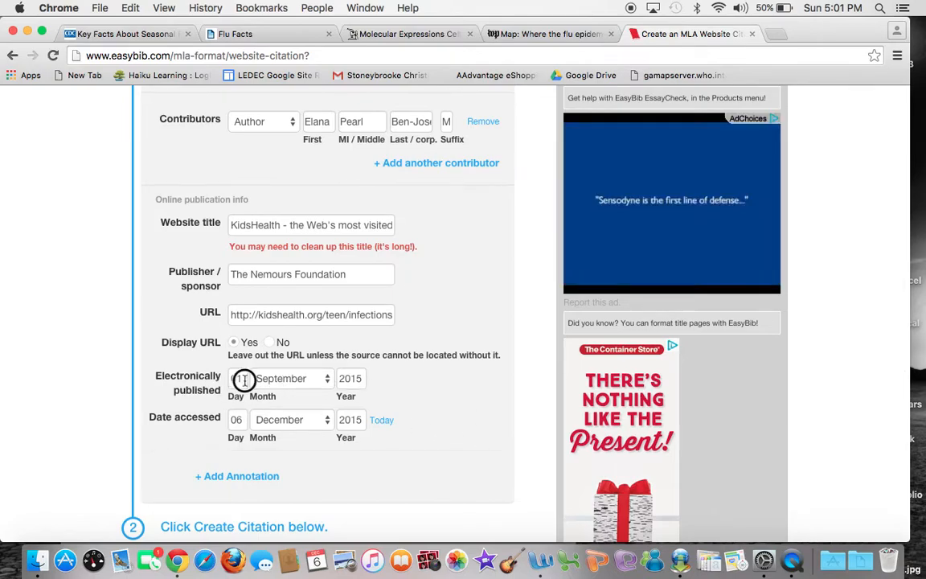
{"action": "key", "text": "BackSpace"}
{"action": "key", "text": "BackSpace"}
{"action": "left_click", "coordinate": [424, 374]}
{"action": "scroll", "coordinate": [425, 378], "scroll_direction": "down", "scroll_amount": 3}
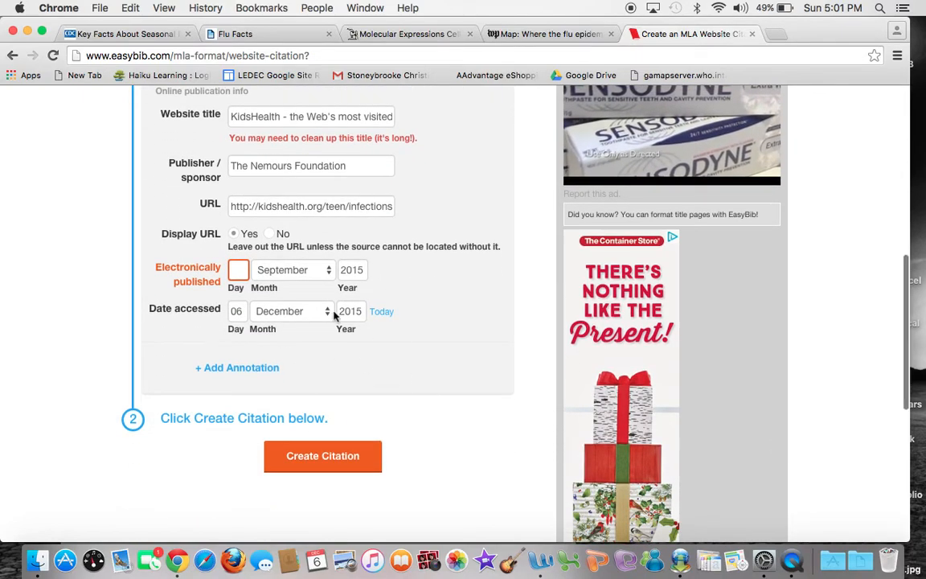
{"action": "left_click", "coordinate": [327, 464]}
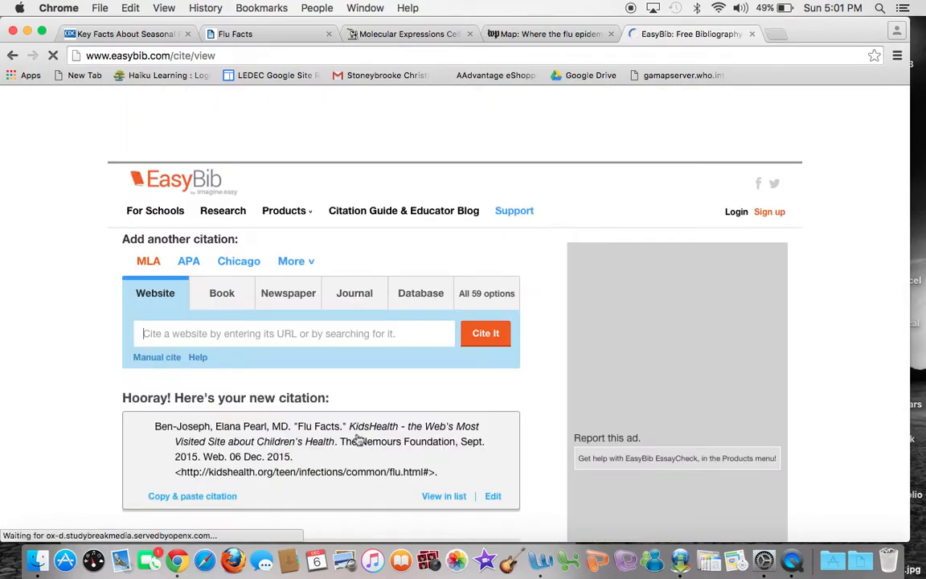
Step: Copy the finished Flu Facts citation from EasyBib and paste it below the first entry in the Word Works Cited document
{"action": "left_click_drag", "start_coordinate": [154, 443], "coordinate": [458, 485]}
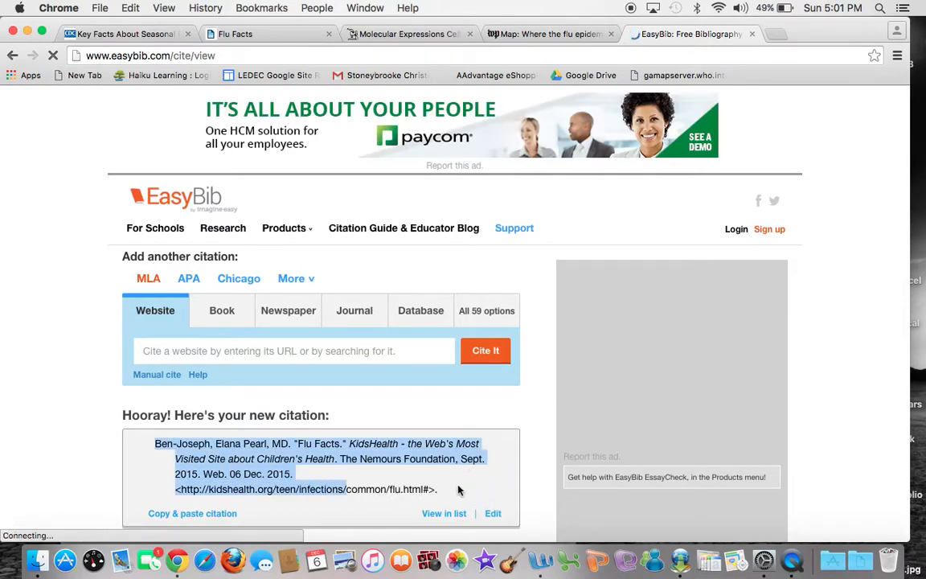
{"action": "left_click", "coordinate": [153, 469]}
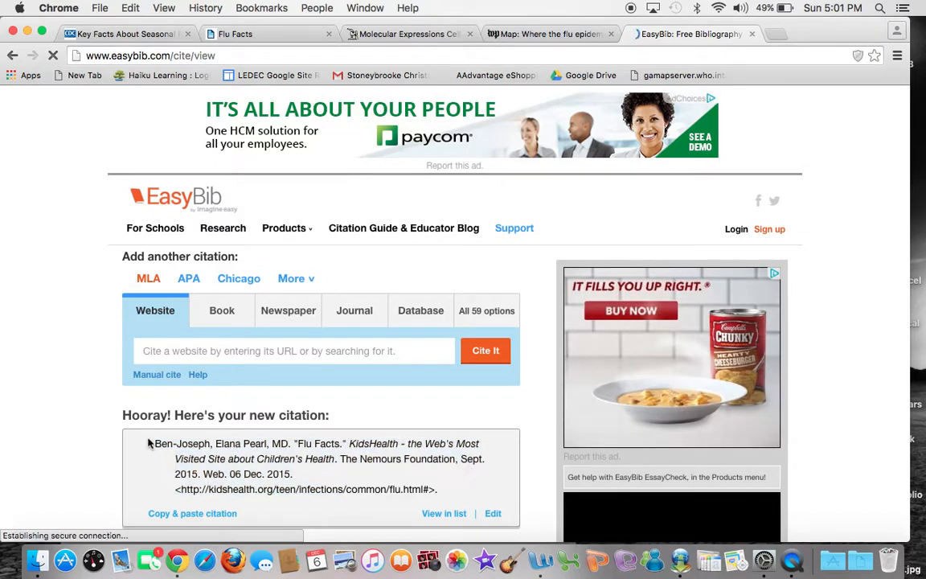
{"action": "left_click_drag", "start_coordinate": [155, 443], "coordinate": [464, 485]}
{"action": "key", "text": "super+c"}
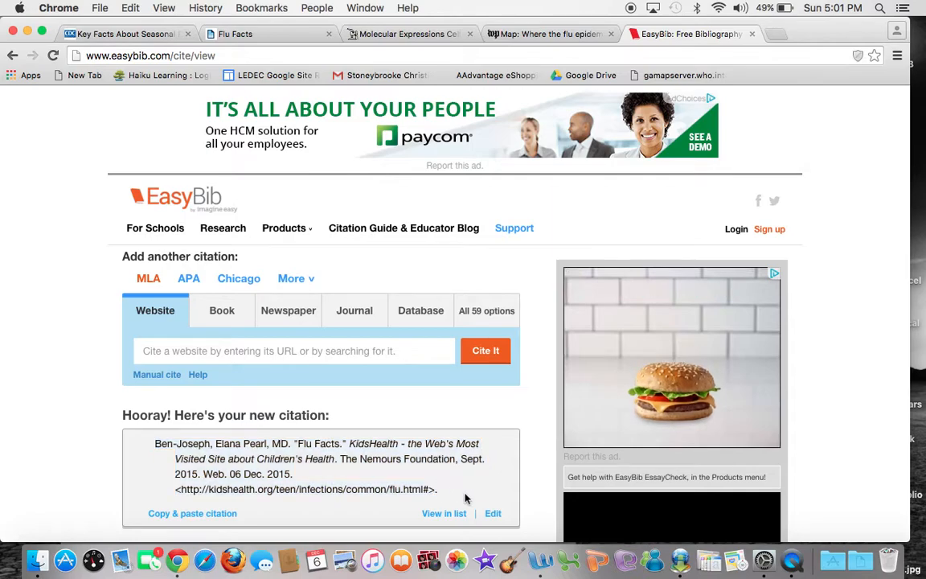
{"action": "left_click", "coordinate": [542, 563]}
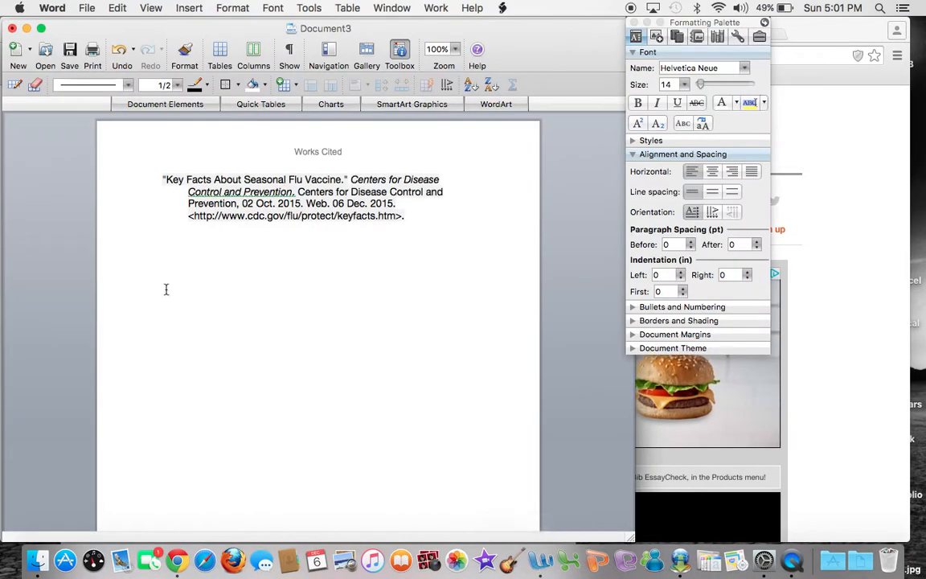
{"action": "key", "text": "super+v"}
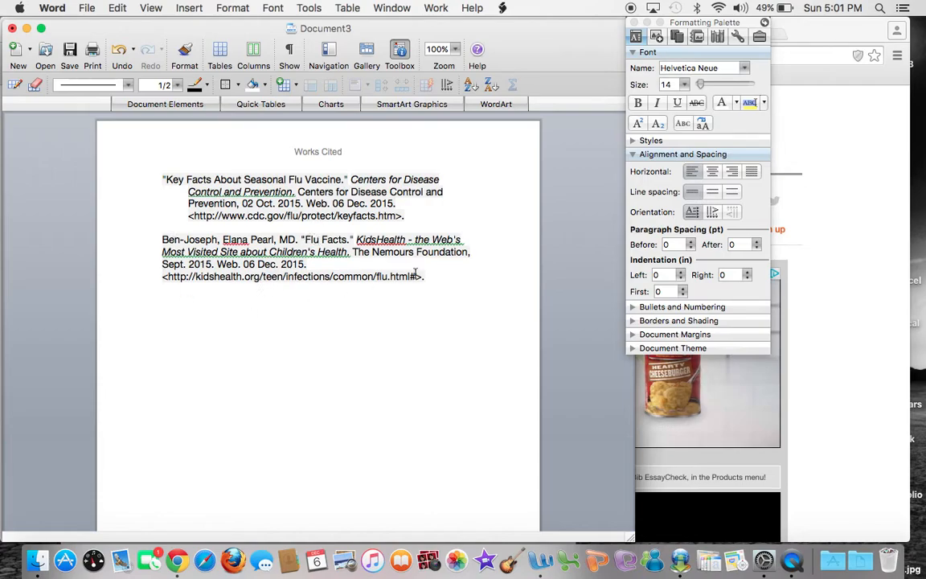
Step: Give the Flu Facts citation a hanging layout by breaking its lines and indenting every line after the first
{"action": "left_click", "coordinate": [463, 239]}
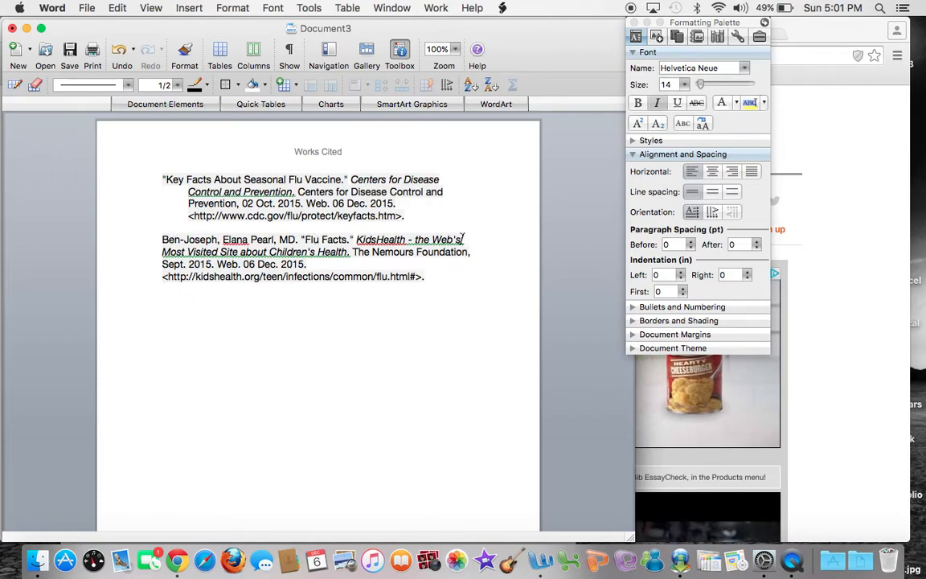
{"action": "key", "text": "Return"}
{"action": "key", "text": "Tab"}
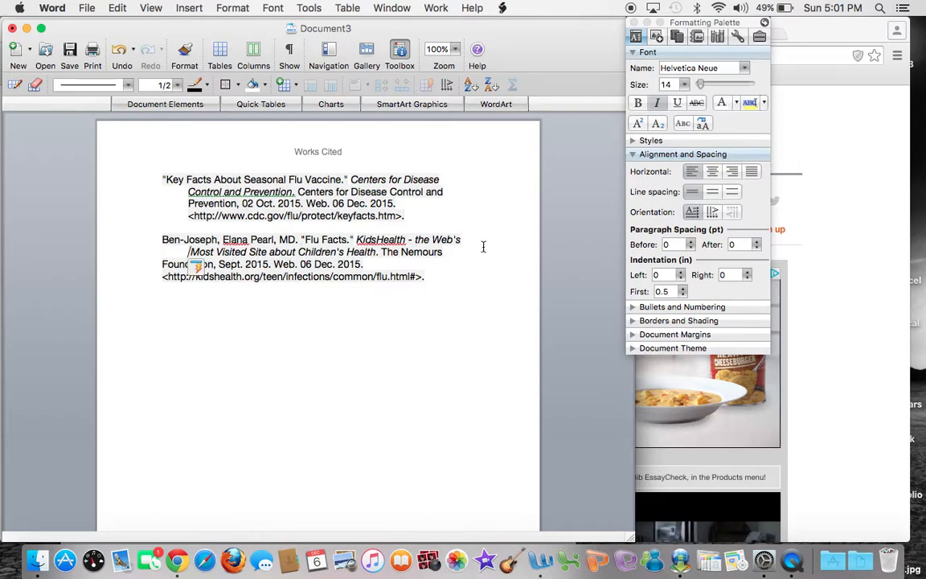
{"action": "left_click", "coordinate": [444, 251]}
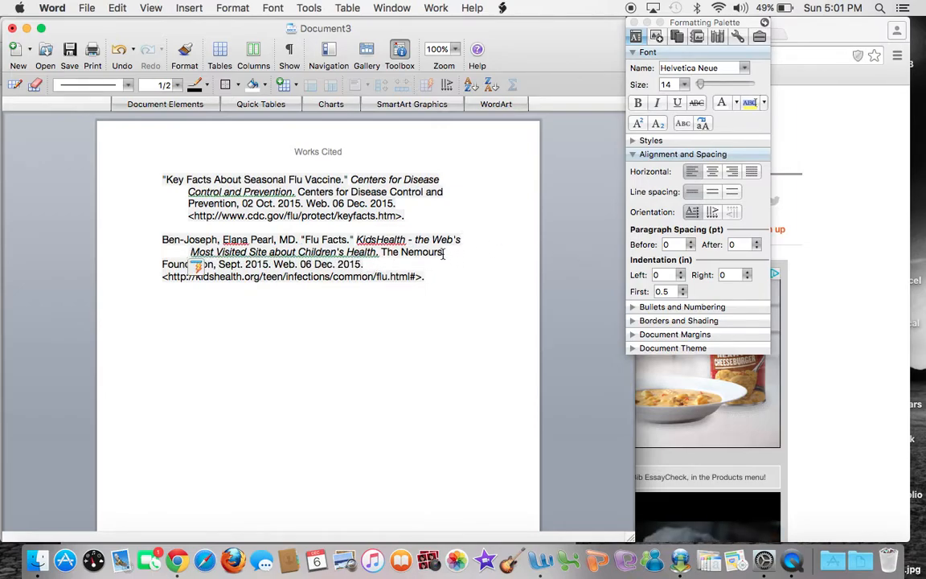
{"action": "key", "text": "Return"}
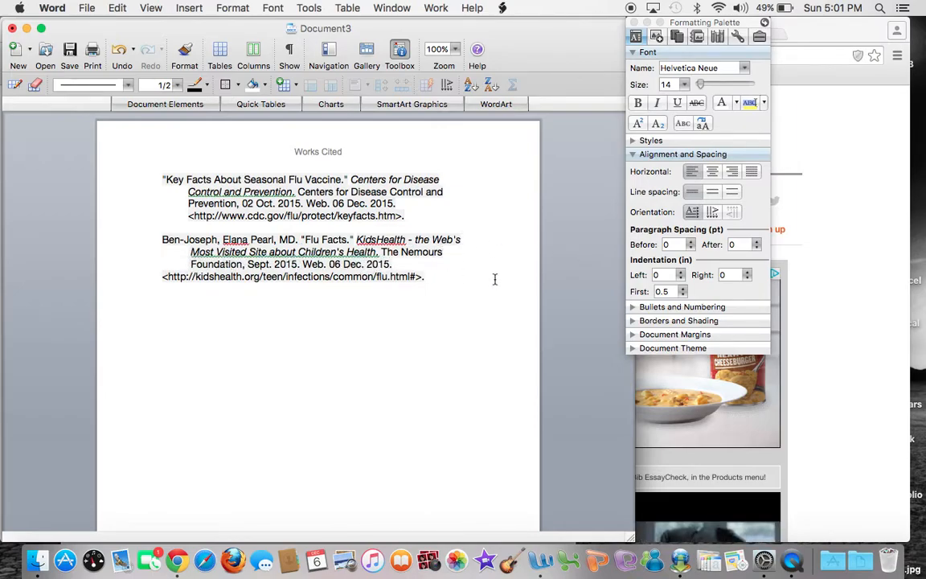
{"action": "left_click", "coordinate": [395, 265]}
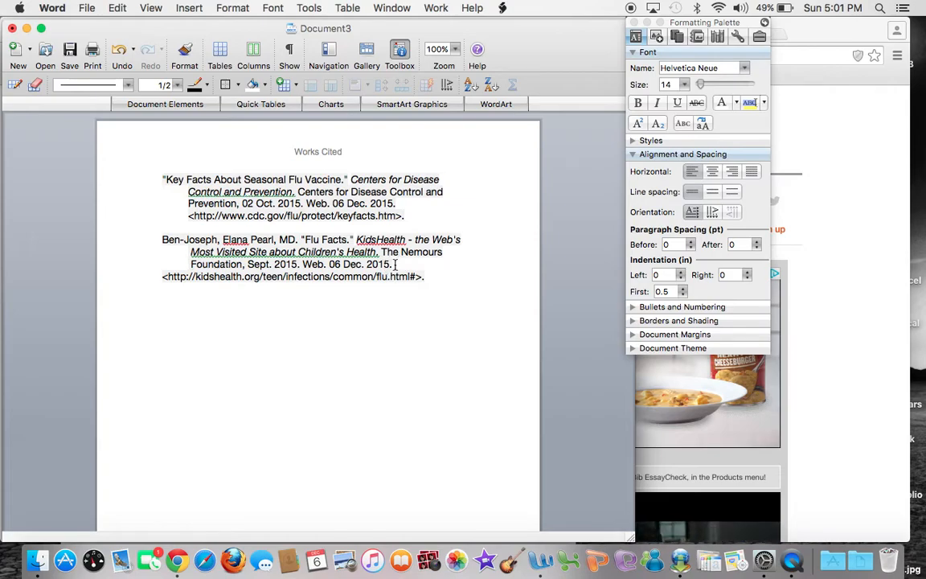
{"action": "key", "text": "Return"}
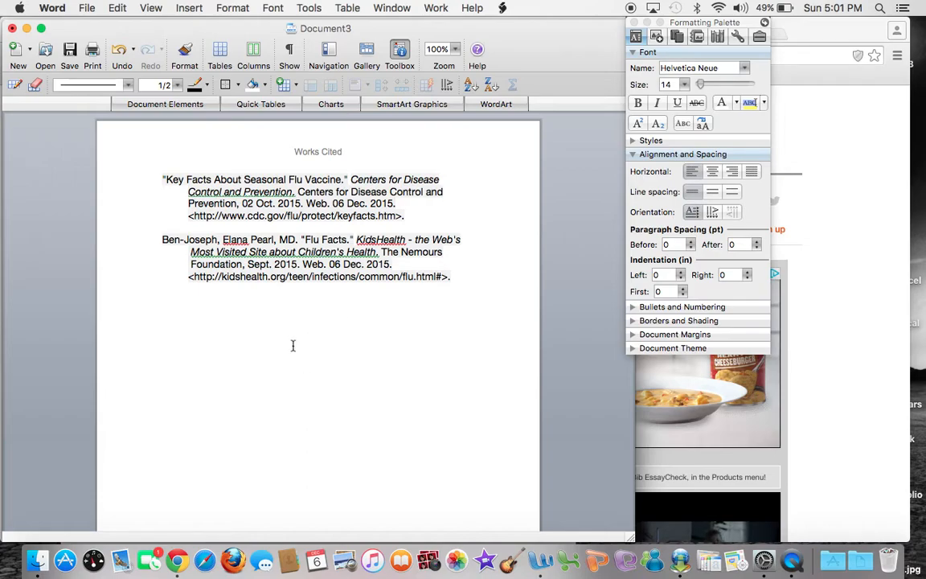
Step: Switch to Chrome and view The Influenza (Flu) Virus article and its anatomy figure on the Molecular Expressions site
{"action": "left_click", "coordinate": [833, 373]}
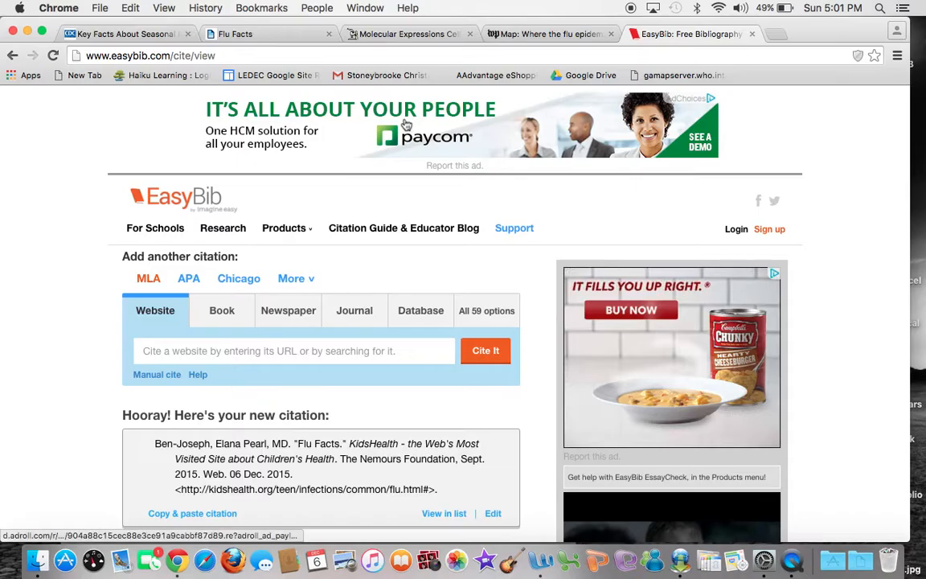
{"action": "left_click", "coordinate": [399, 38]}
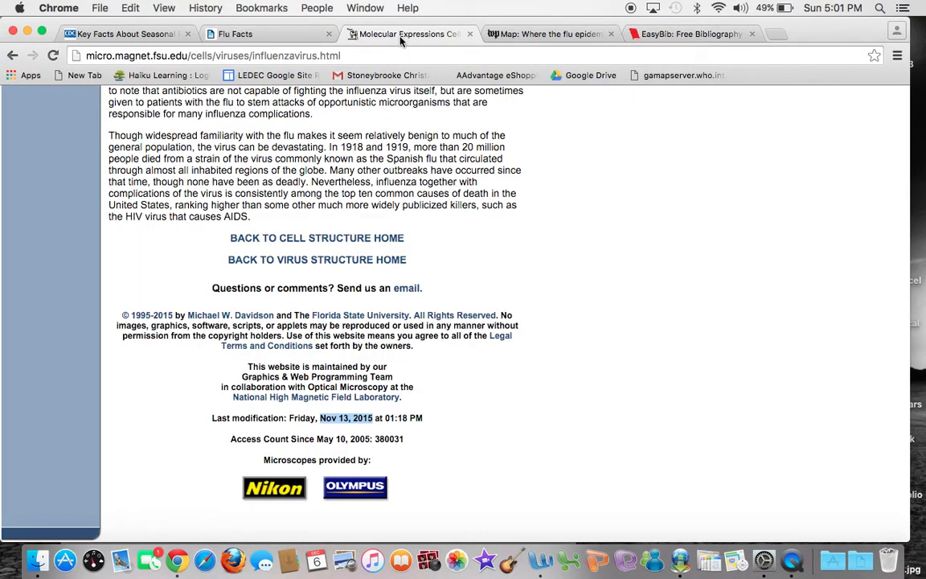
{"action": "scroll", "coordinate": [404, 459], "scroll_direction": "up", "scroll_amount": 15}
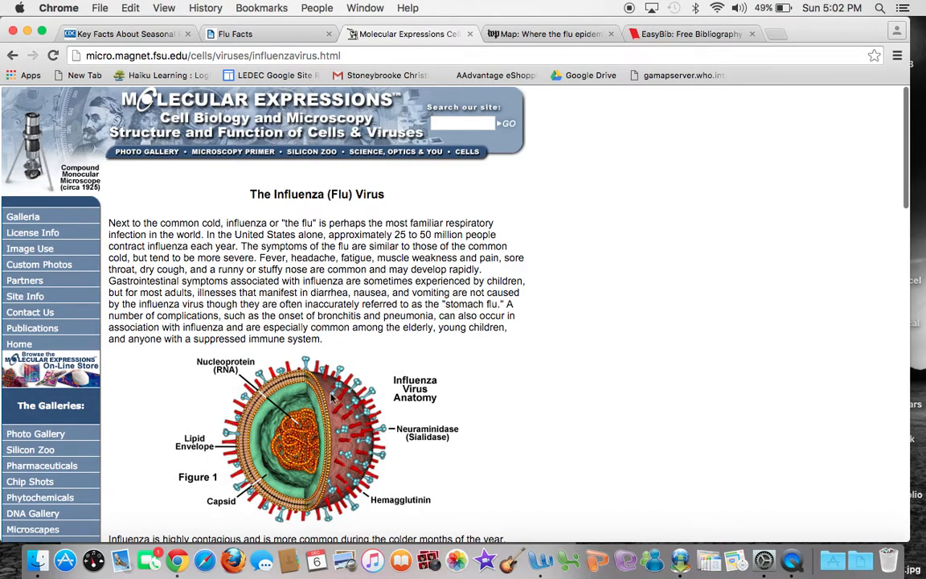
{"action": "scroll", "coordinate": [292, 446], "scroll_direction": "down", "scroll_amount": 3}
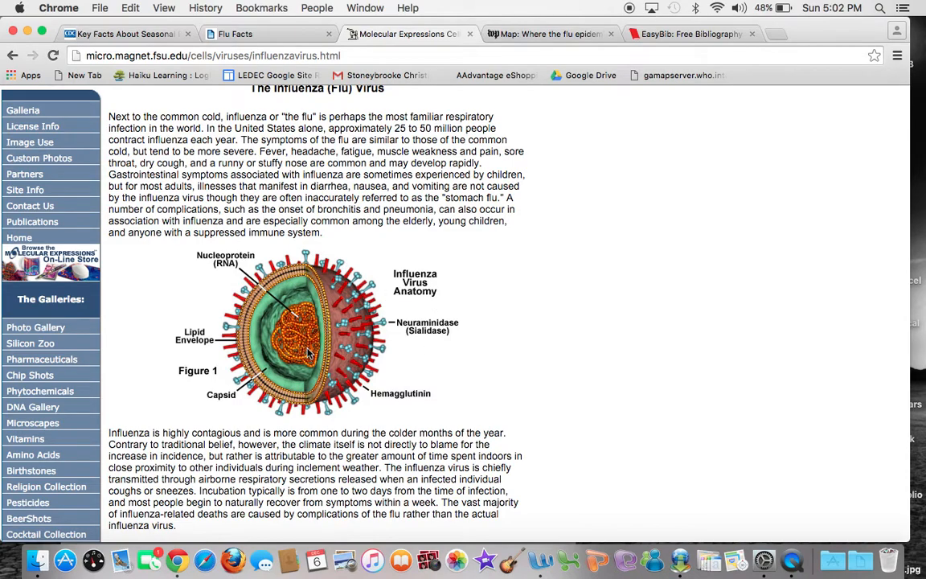
{"action": "scroll", "coordinate": [355, 162], "scroll_direction": "up", "scroll_amount": 3}
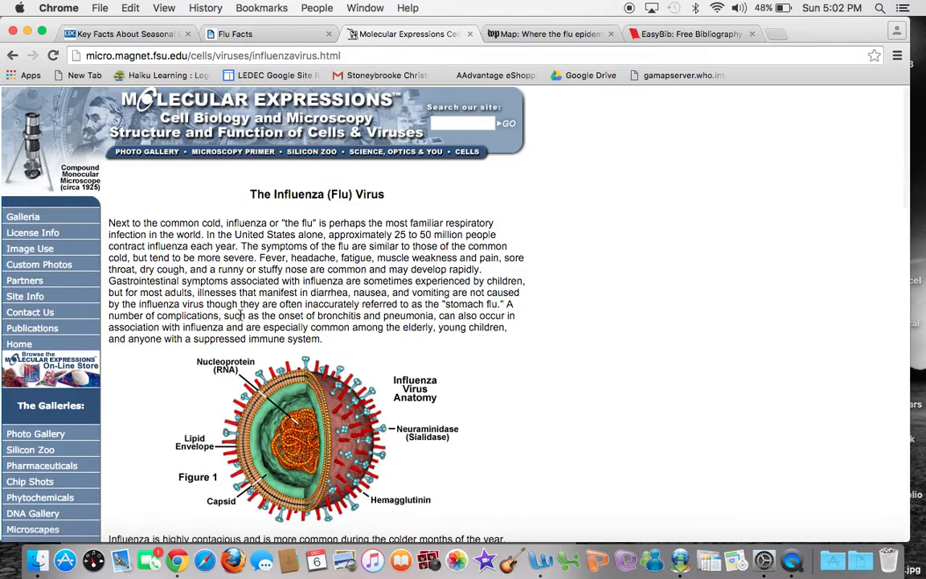
Step: Search Google for "influenza virus structure" in a new browser tab
{"action": "left_click", "coordinate": [774, 35]}
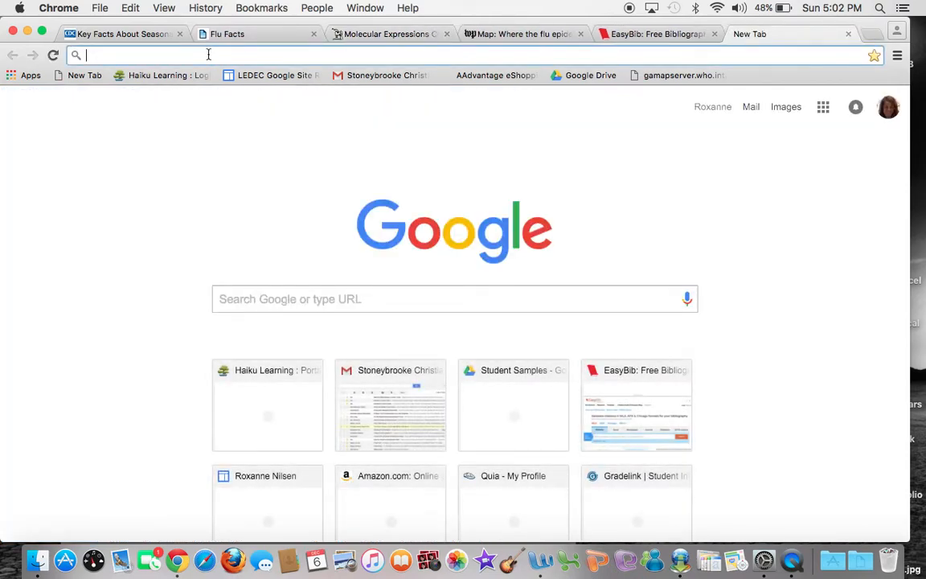
{"action": "type", "text": "inv"}
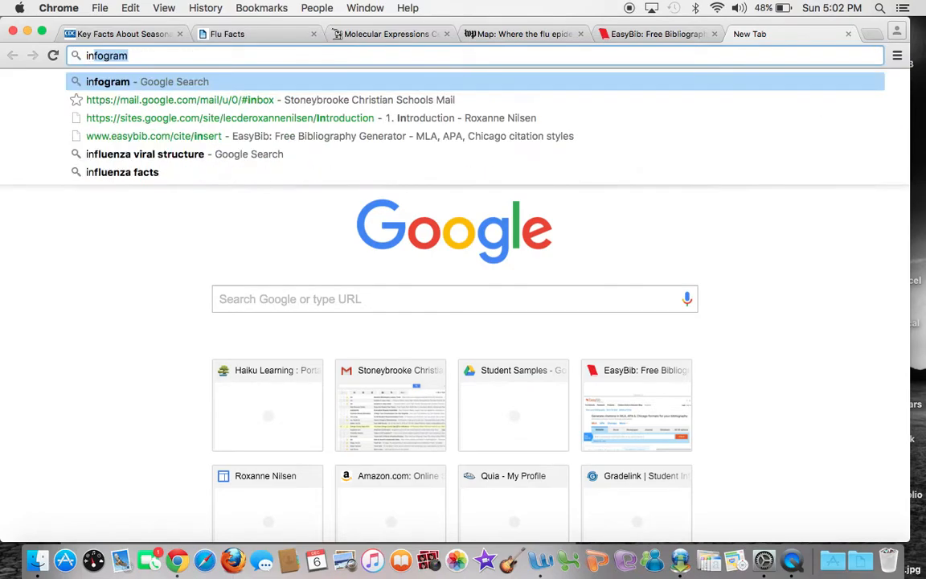
{"action": "key", "text": "BackSpace"}
{"action": "type", "text": "fo"}
{"action": "key", "text": "BackSpace"}
{"action": "key", "text": "BackSpace"}
{"action": "type", "text": "luen"}
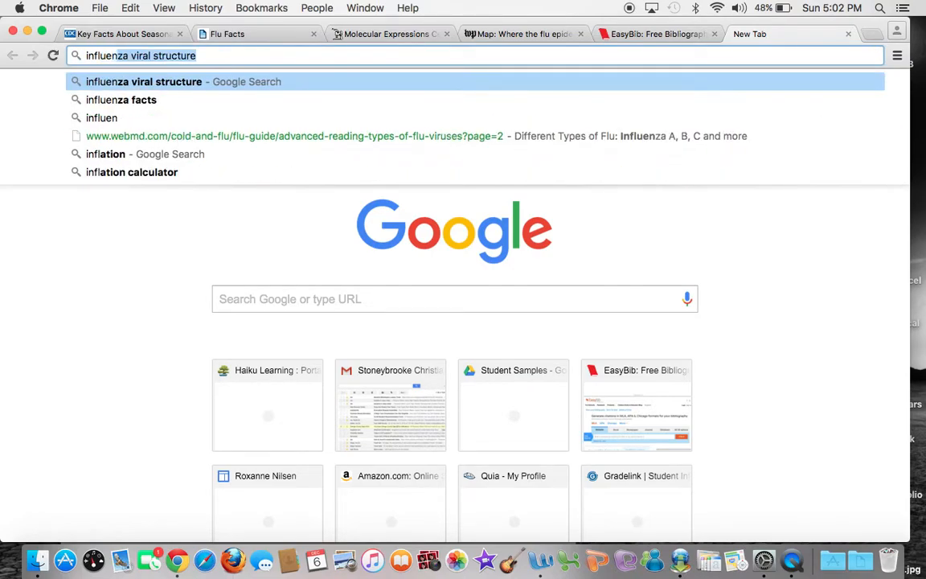
{"action": "type", "text": "za virus"}
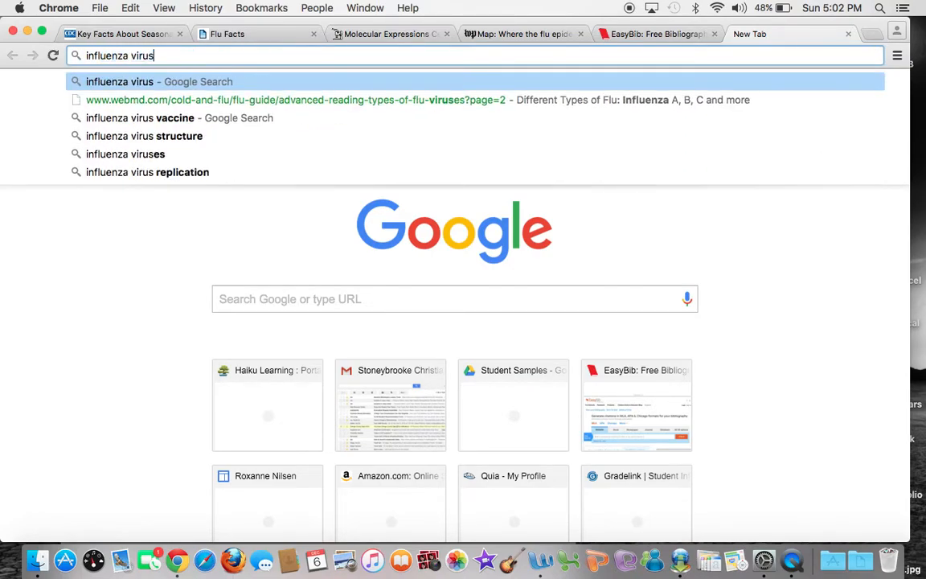
{"action": "type", "text": " structure"}
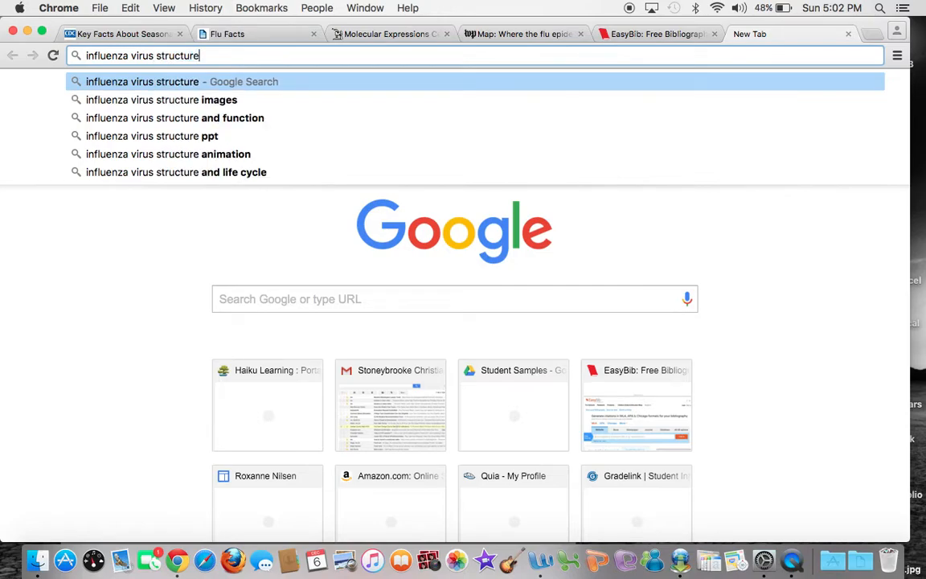
{"action": "key", "text": "Return"}
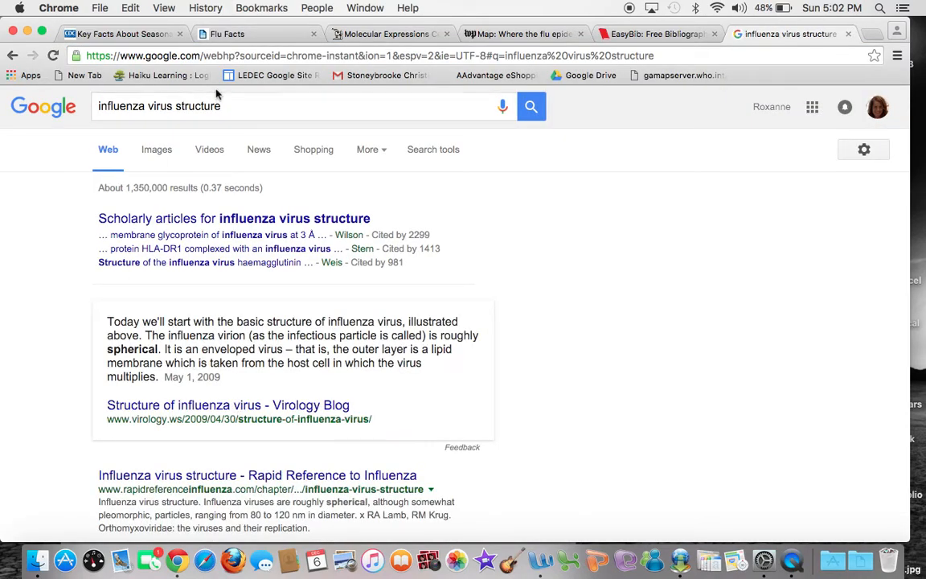
Step: Show the image results and preview the Influenza Virus Anatomy diagram from micro.magnet.fsu.edu
{"action": "left_click", "coordinate": [159, 153]}
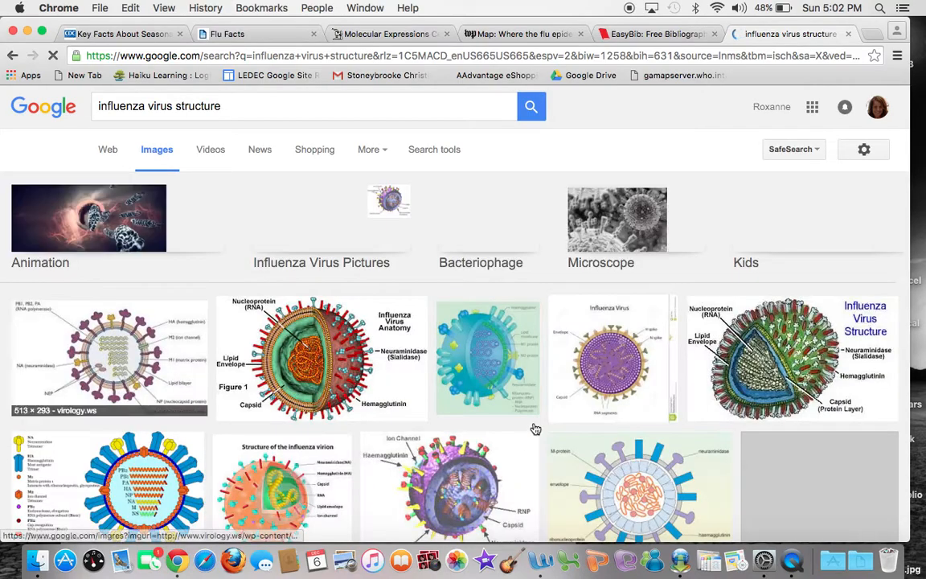
{"action": "scroll", "coordinate": [449, 480], "scroll_direction": "down", "scroll_amount": 5}
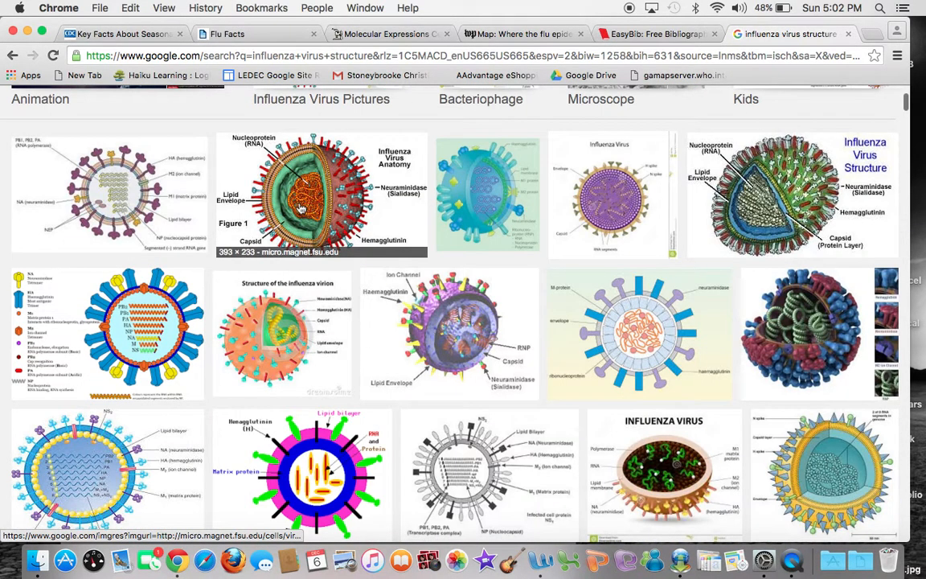
{"action": "left_click", "coordinate": [313, 204]}
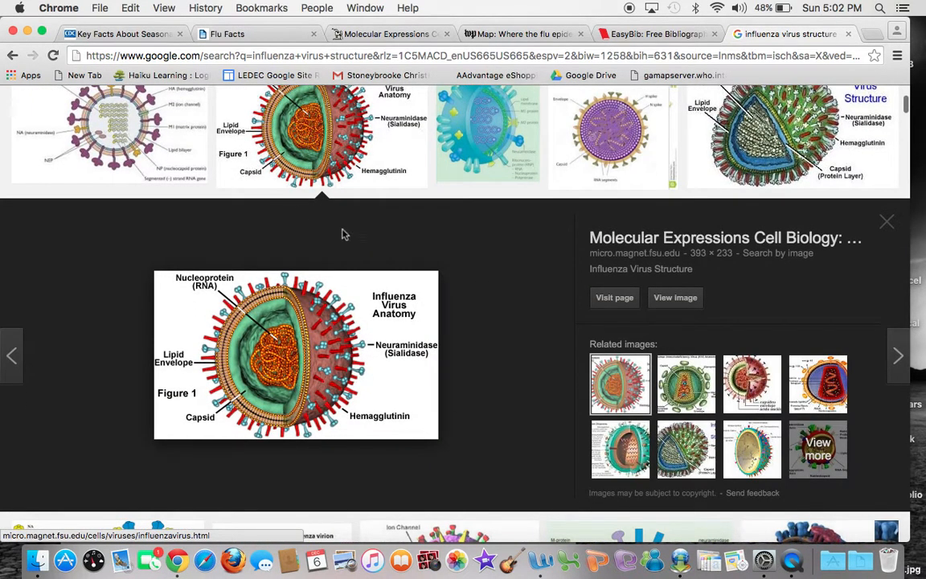
{"action": "left_click", "coordinate": [269, 56]}
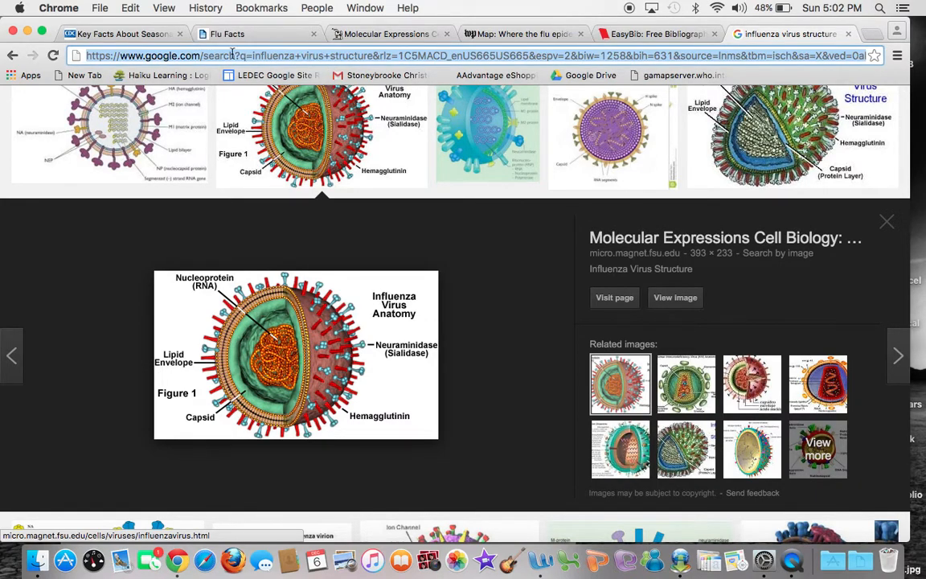
{"action": "key", "text": "Return"}
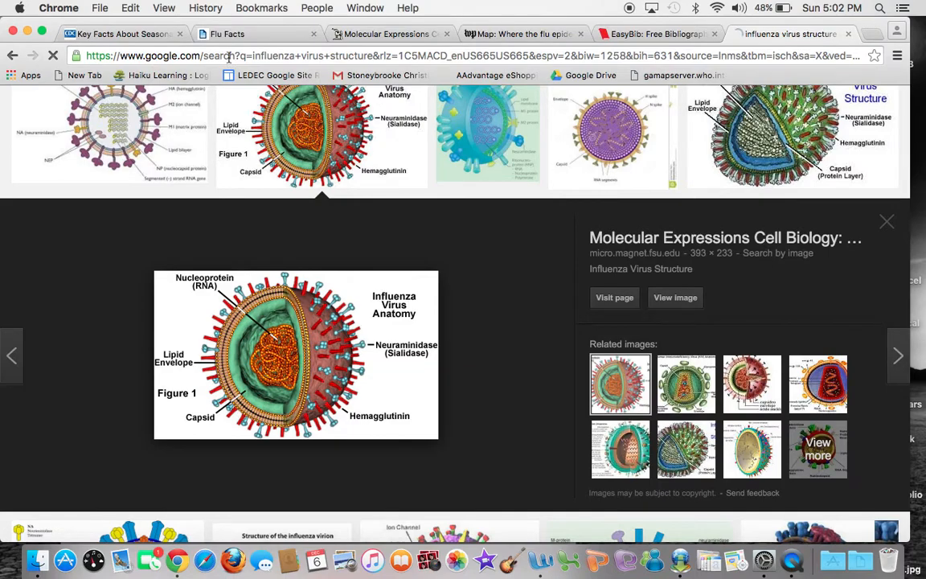
{"action": "double_click", "coordinate": [346, 364]}
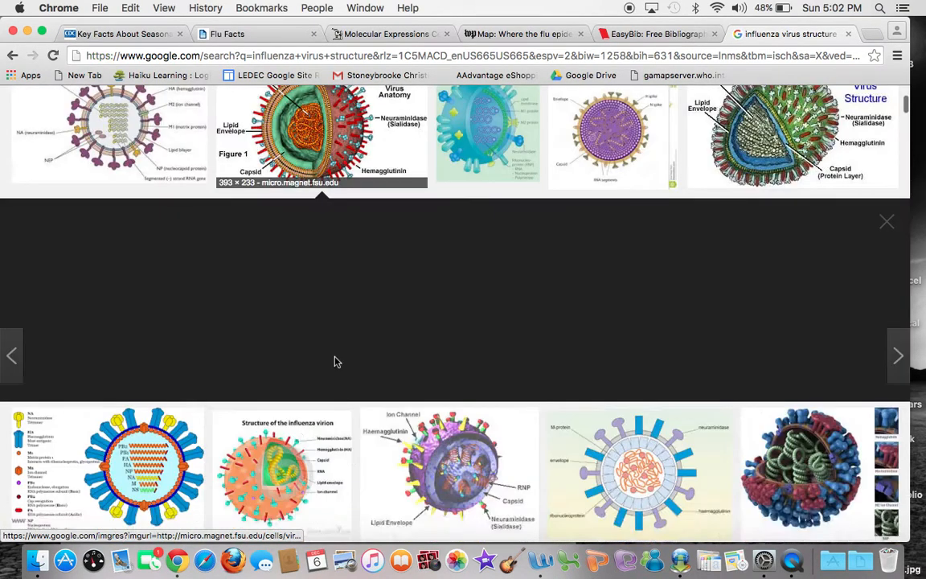
{"action": "mouse_move", "coordinate": [282, 57]}
{"action": "left_mouse_down"}
{"action": "mouse_move", "coordinate": [74, 52]}
{"action": "mouse_move", "coordinate": [270, 56]}
{"action": "left_mouse_up"}
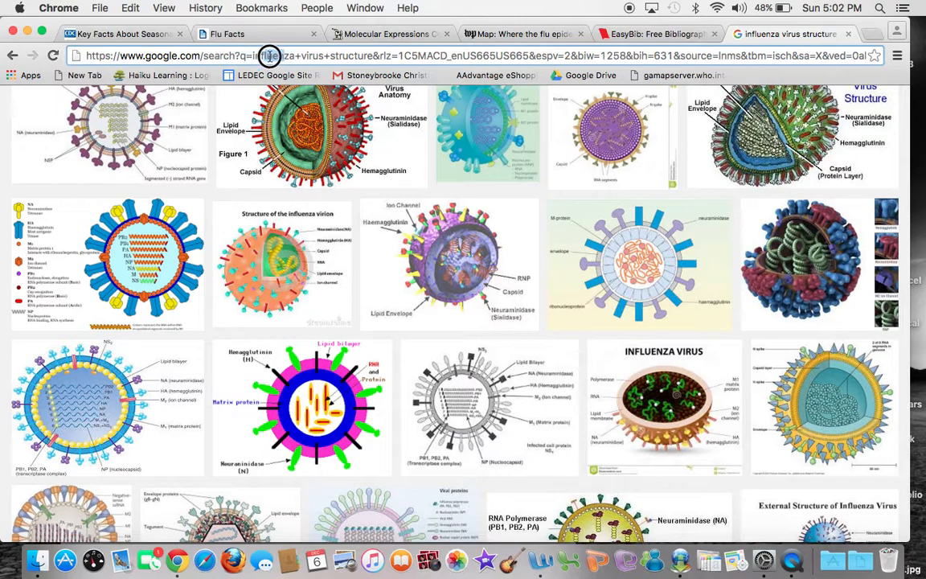
Step: Visit the source page of the Influenza Virus Anatomy image and copy that page's web address
{"action": "left_click", "coordinate": [329, 163]}
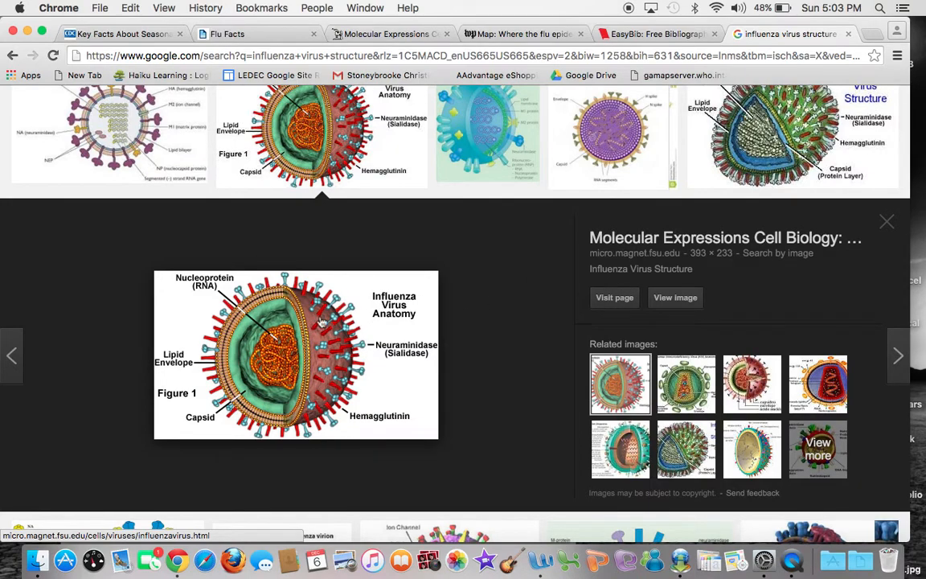
{"action": "left_click", "coordinate": [616, 299]}
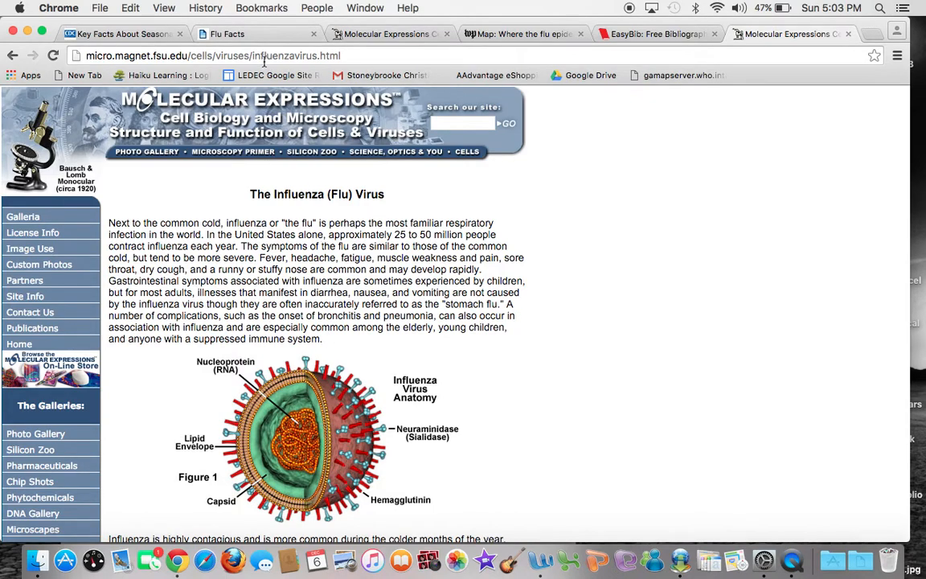
{"action": "left_click", "coordinate": [239, 54]}
{"action": "key", "text": "super+c"}
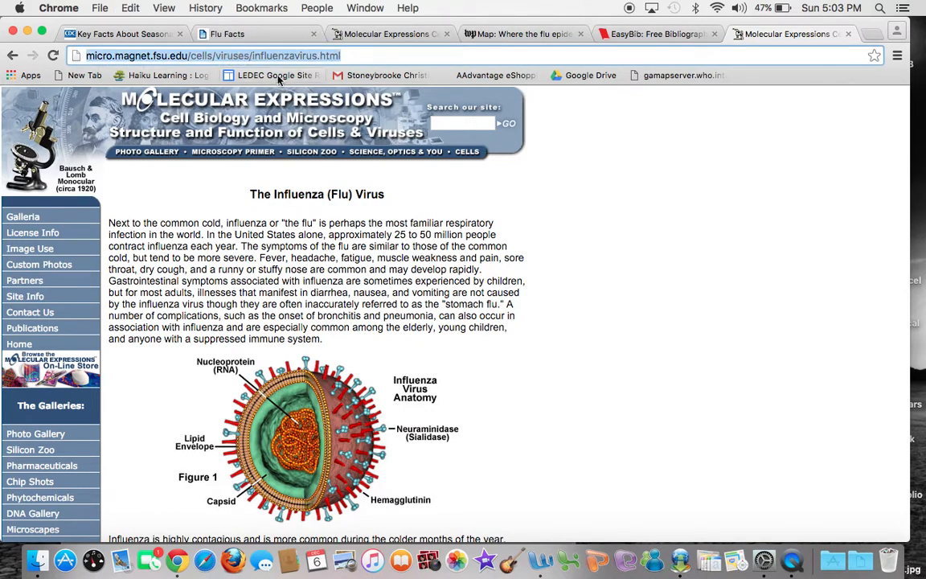
{"action": "left_click", "coordinate": [631, 35]}
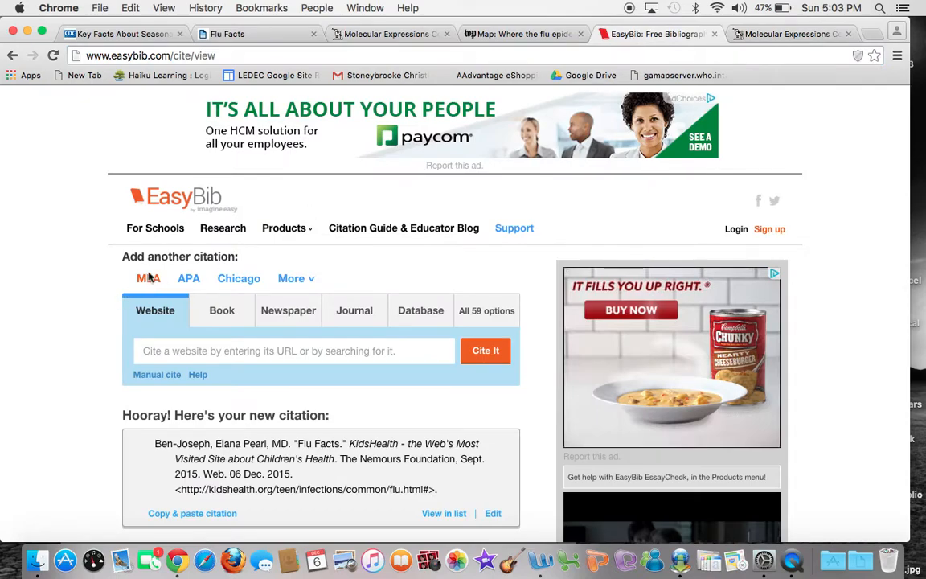
{"action": "left_click", "coordinate": [147, 351]}
{"action": "key", "text": "super+v"}
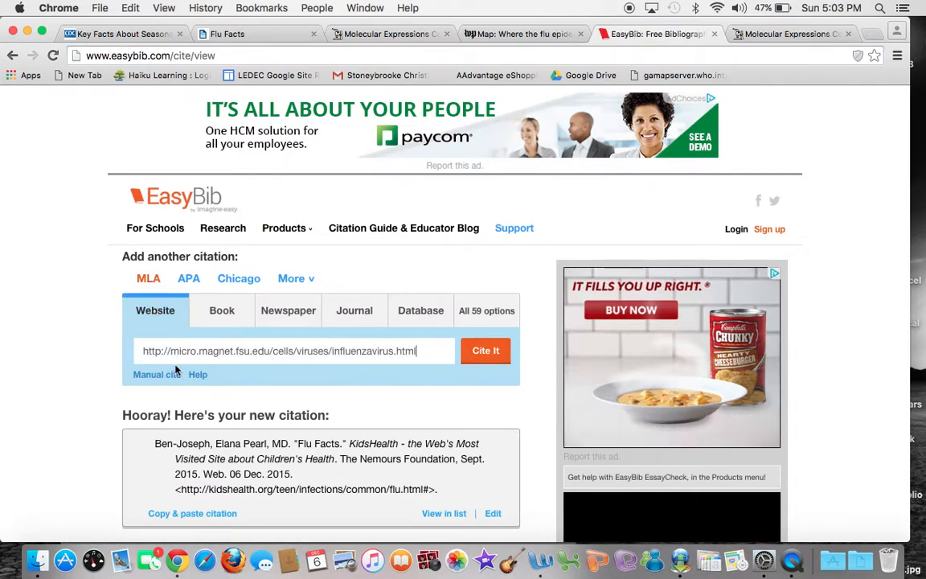
{"action": "left_click", "coordinate": [486, 353]}
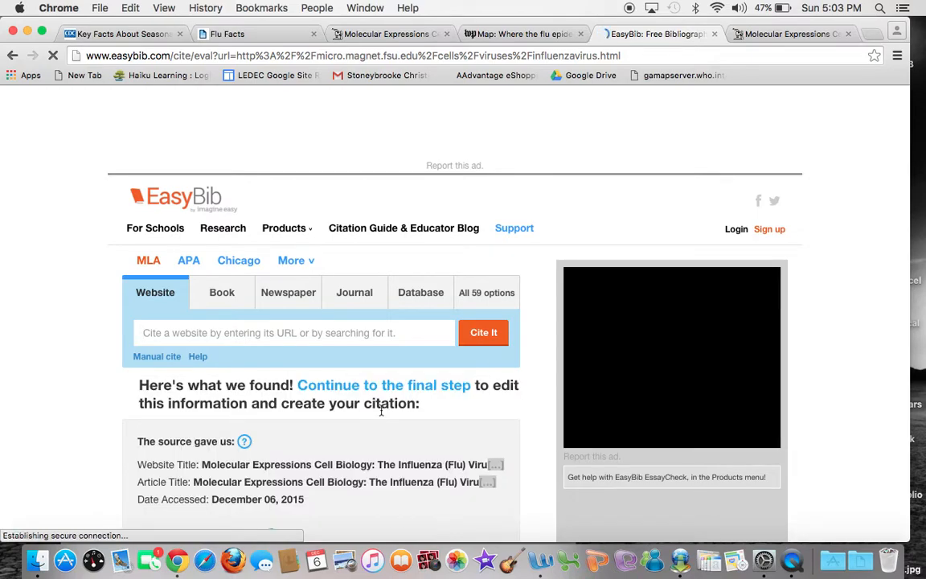
Step: Review which details the source did not give, such as publisher, publication date and authors, and continue to the final citation form
{"action": "scroll", "coordinate": [329, 474], "scroll_direction": "down", "scroll_amount": 3}
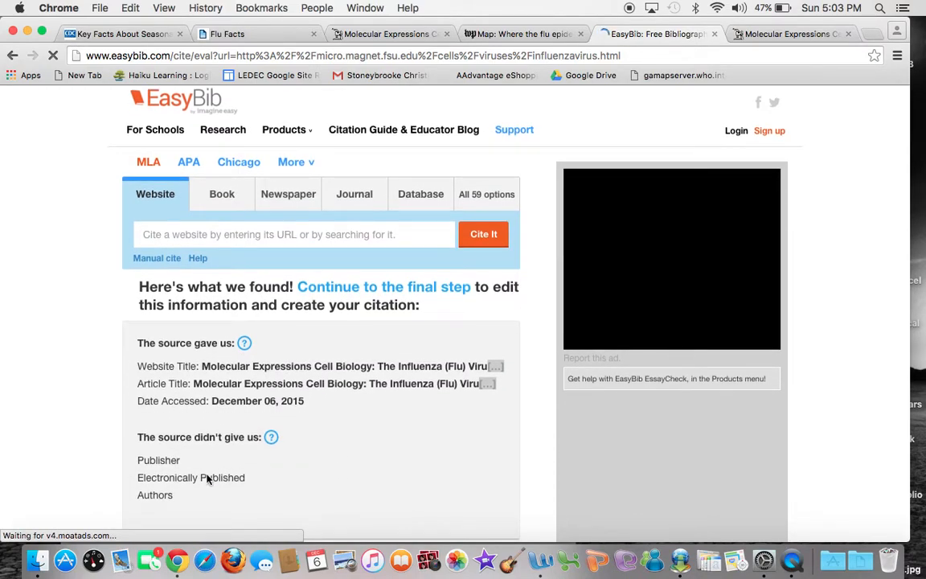
{"action": "double_click", "coordinate": [142, 460]}
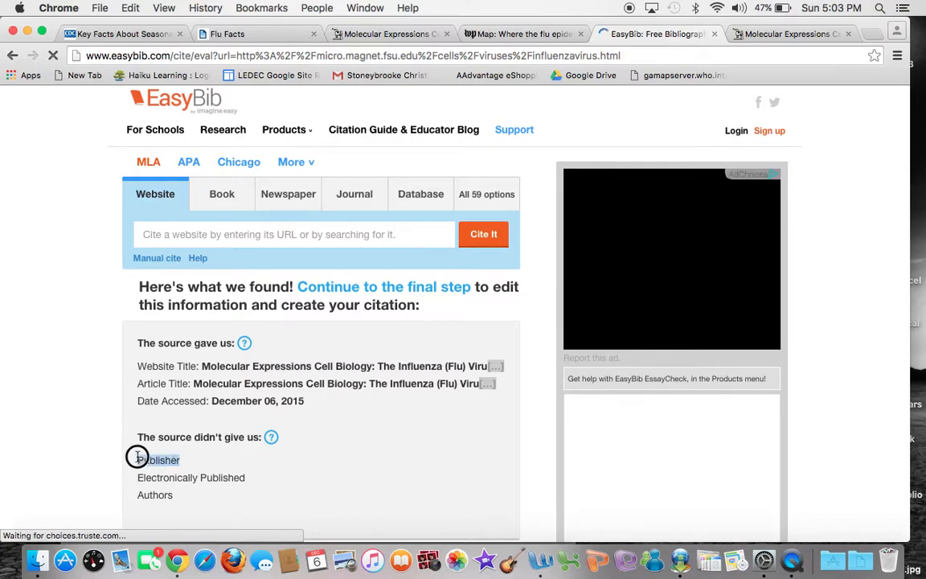
{"action": "left_click_drag", "start_coordinate": [245, 478], "coordinate": [138, 478]}
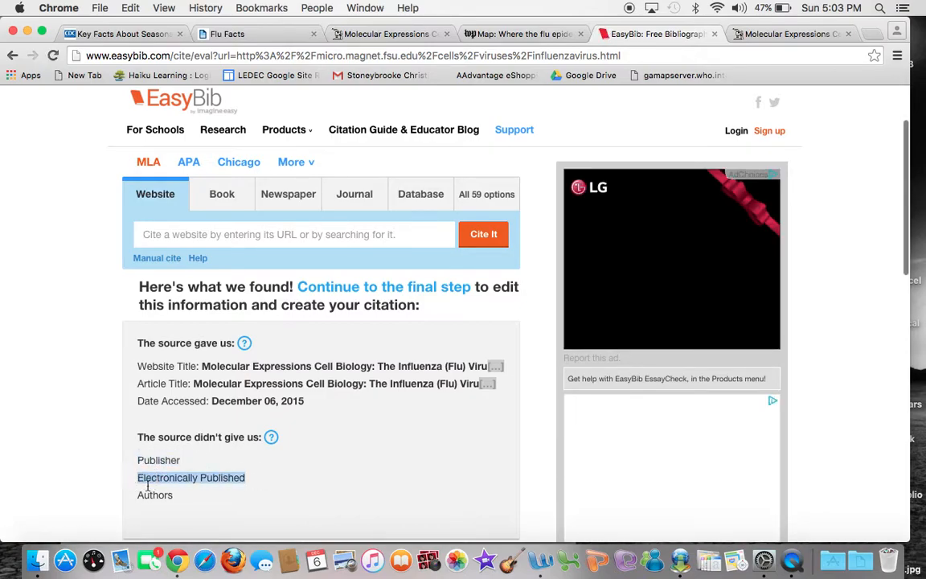
{"action": "left_click_drag", "start_coordinate": [187, 496], "coordinate": [138, 492]}
{"action": "left_click", "coordinate": [390, 476]}
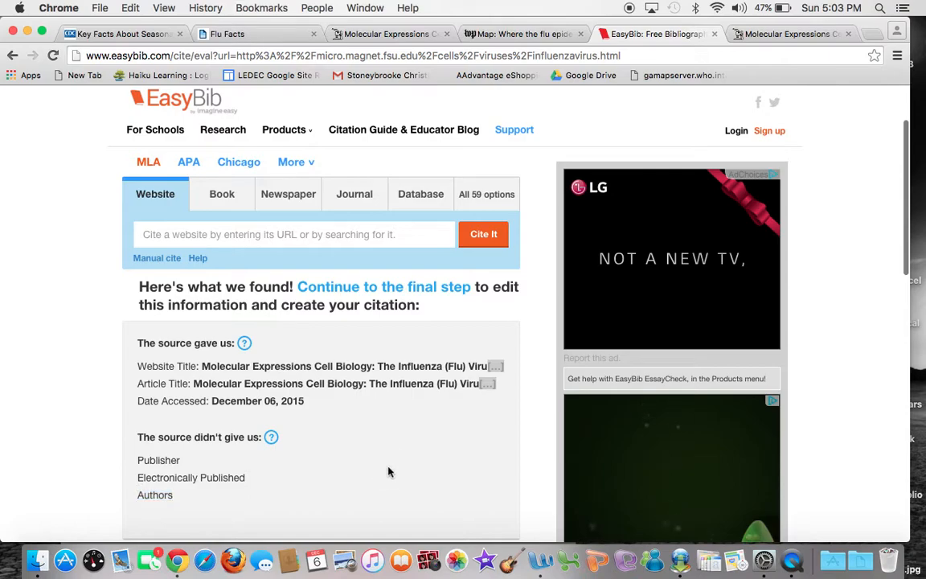
{"action": "scroll", "coordinate": [389, 472], "scroll_direction": "down", "scroll_amount": 4}
{"action": "left_click", "coordinate": [321, 428]}
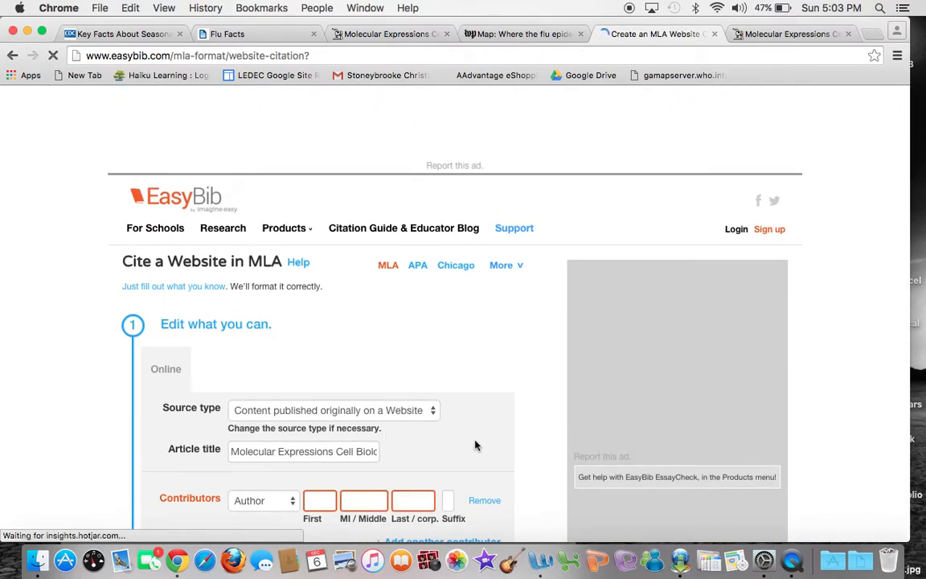
Step: Look through the Molecular Expressions source page for its modification date and the author named in the copyright notice
{"action": "scroll", "coordinate": [476, 446], "scroll_direction": "down", "scroll_amount": 3}
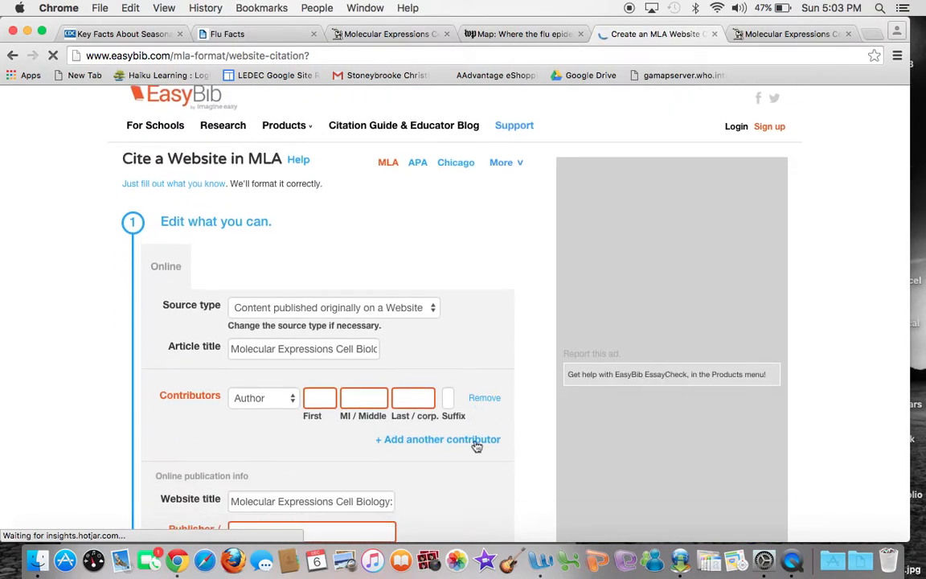
{"action": "left_click", "coordinate": [394, 36]}
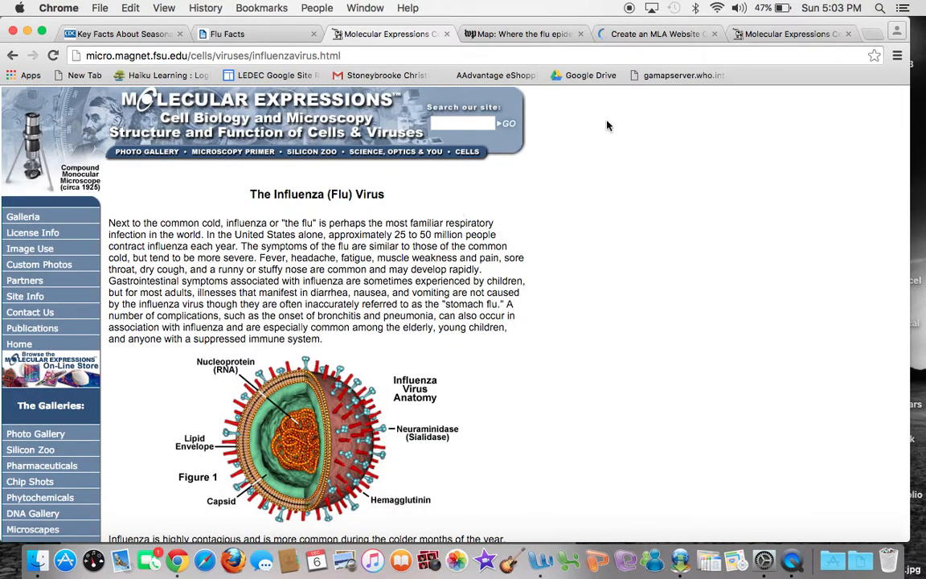
{"action": "left_click", "coordinate": [651, 36]}
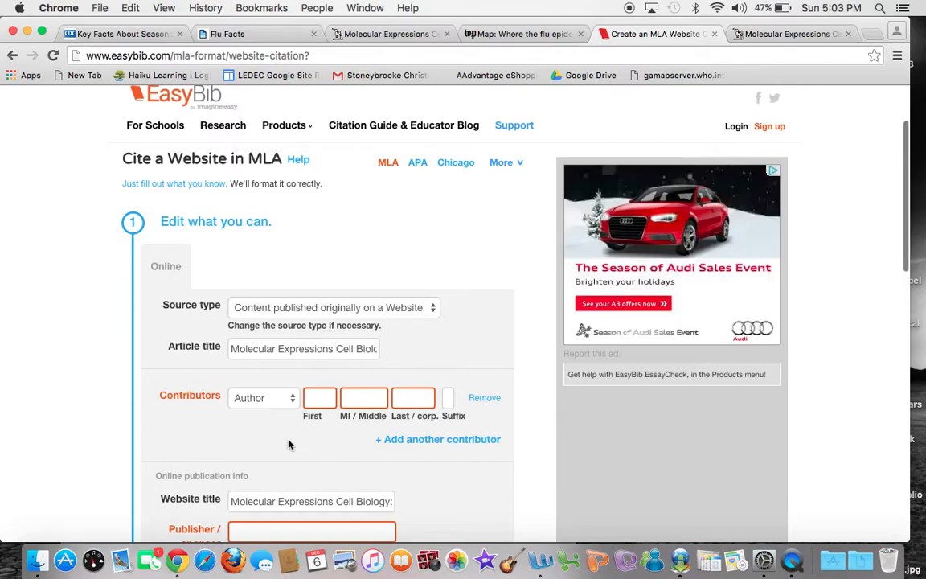
{"action": "left_click", "coordinate": [381, 34]}
{"action": "scroll", "coordinate": [412, 296], "scroll_direction": "down", "scroll_amount": 20}
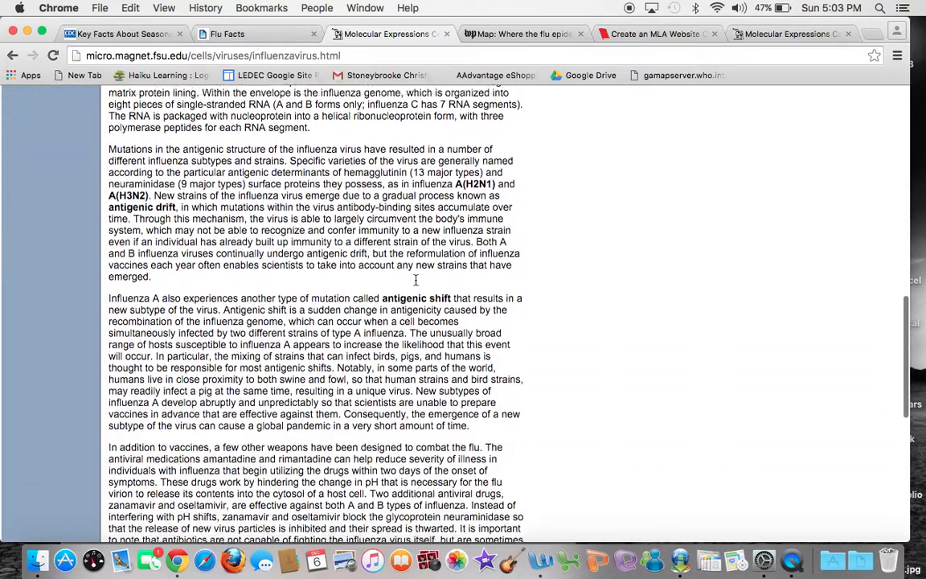
{"action": "scroll", "coordinate": [207, 217], "scroll_direction": "up", "scroll_amount": 20}
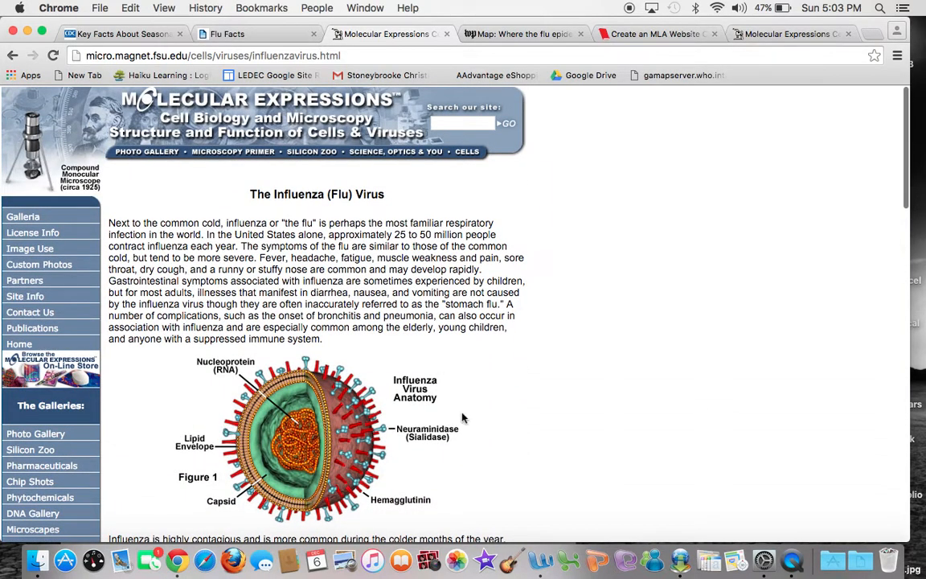
{"action": "scroll", "coordinate": [462, 417], "scroll_direction": "down", "scroll_amount": 20}
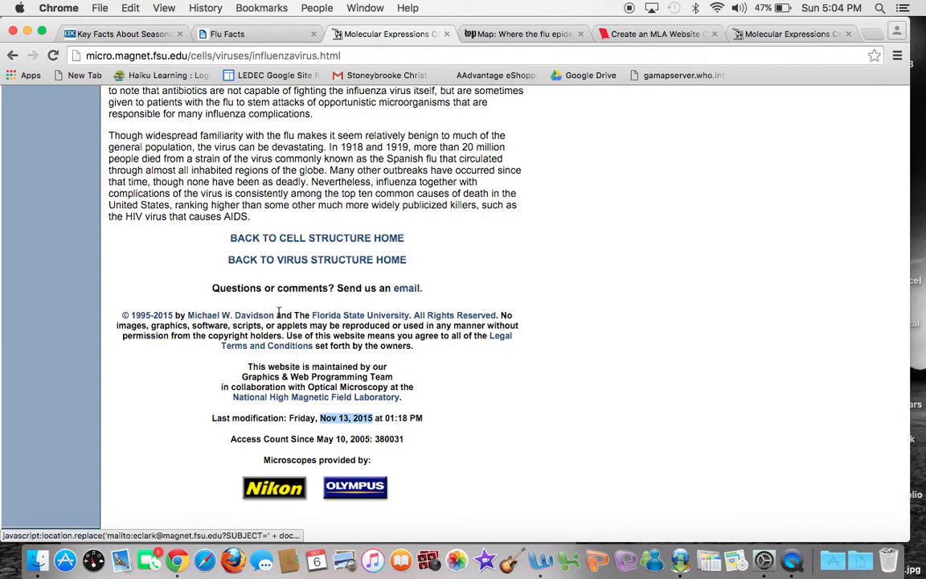
{"action": "left_click_drag", "start_coordinate": [245, 316], "coordinate": [192, 320]}
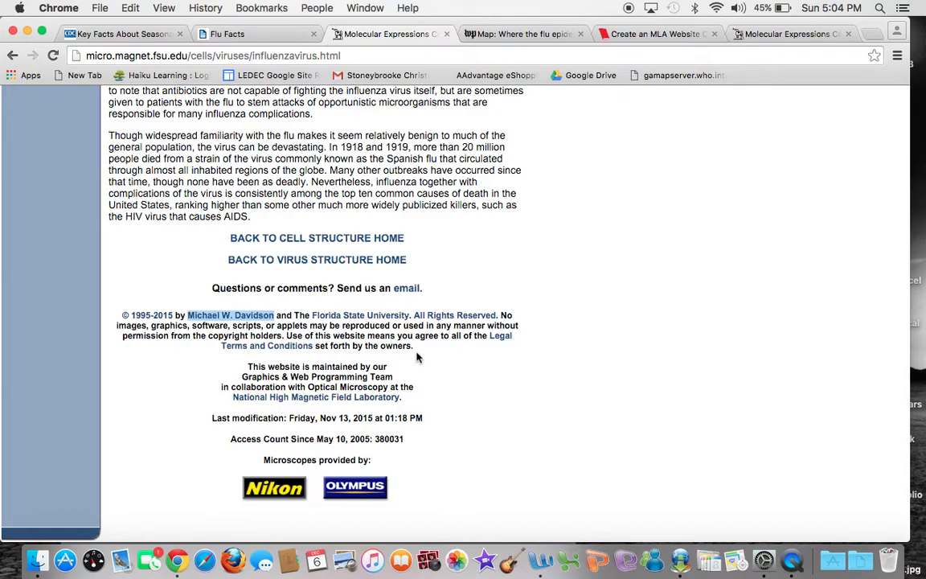
Step: Enter the first and last name of the page's copyright holder as the author in the EasyBib citation form
{"action": "left_click", "coordinate": [637, 36]}
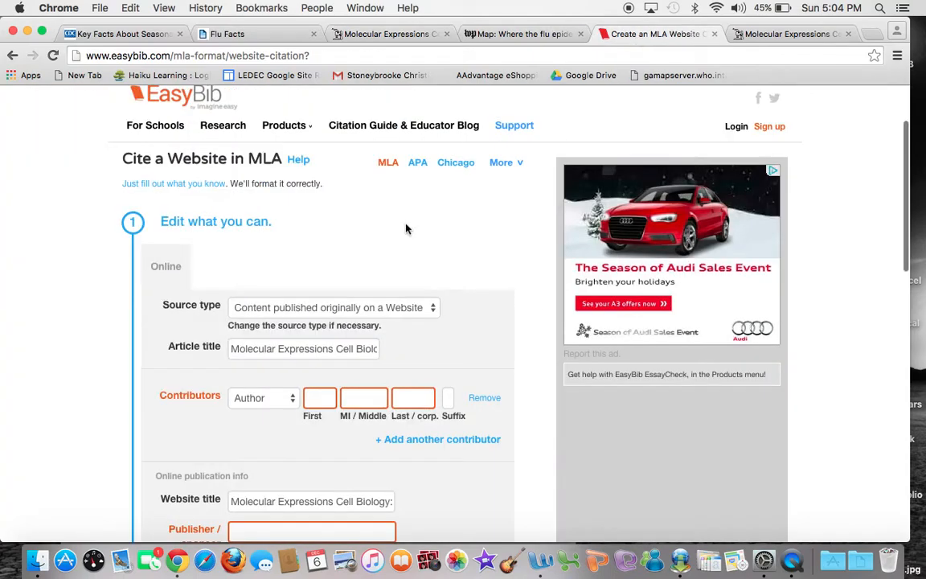
{"action": "left_click", "coordinate": [312, 400]}
{"action": "type", "text": "Micahle"}
{"action": "key", "text": "BackSpace"}
{"action": "key", "text": "BackSpace"}
{"action": "key", "text": "BackSpace"}
{"action": "key", "text": "BackSpace"}
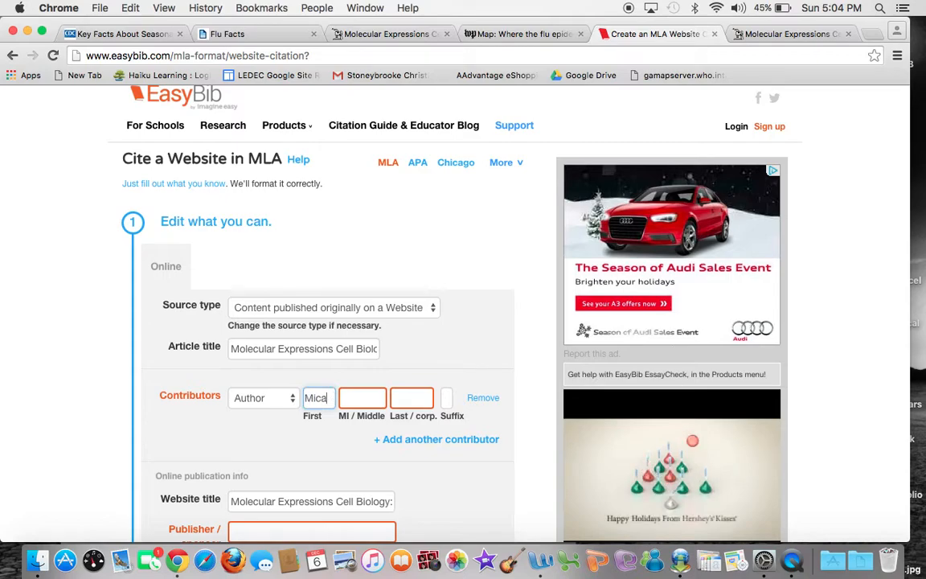
{"action": "type", "text": "hael"}
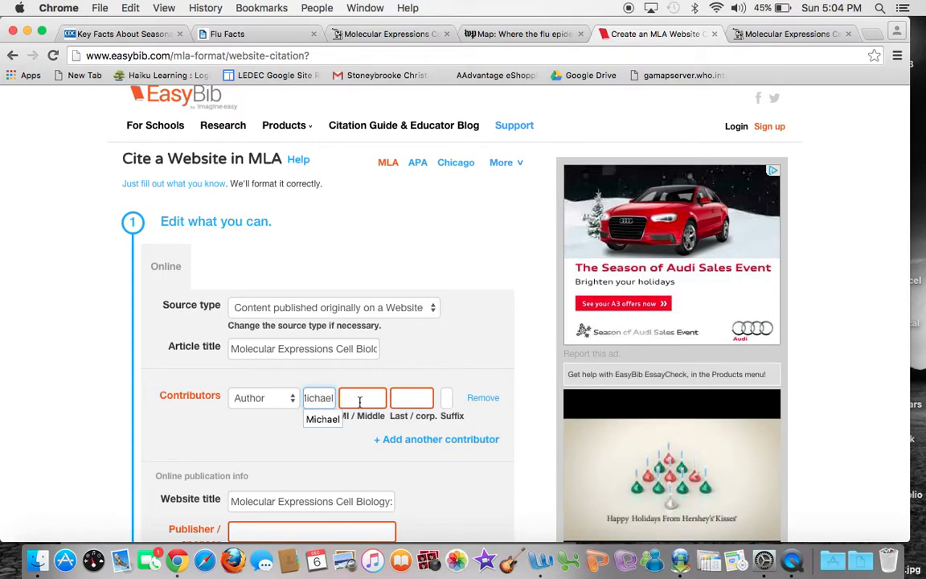
{"action": "left_click", "coordinate": [414, 398]}
{"action": "type", "text": "Davidso"}
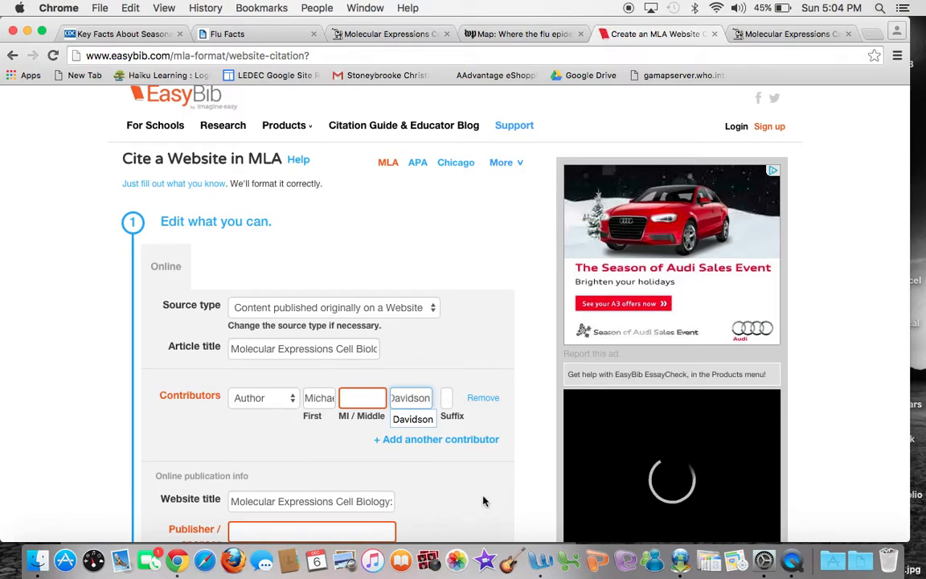
{"action": "type", "text": "n"}
Step: Check the site name on the source page and set the citation's publisher/sponsor to Molecular Expressions
{"action": "scroll", "coordinate": [483, 500], "scroll_direction": "down", "scroll_amount": 3}
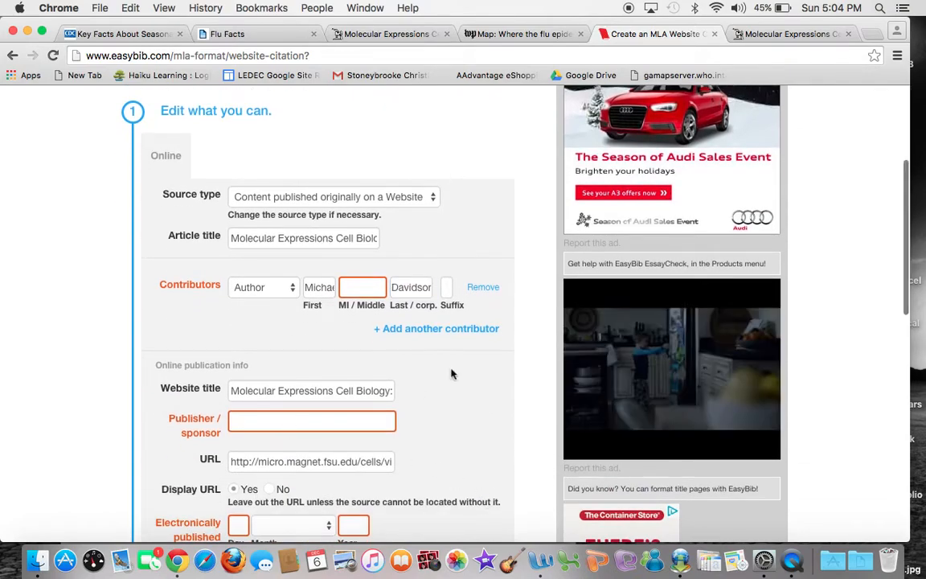
{"action": "left_click", "coordinate": [390, 35]}
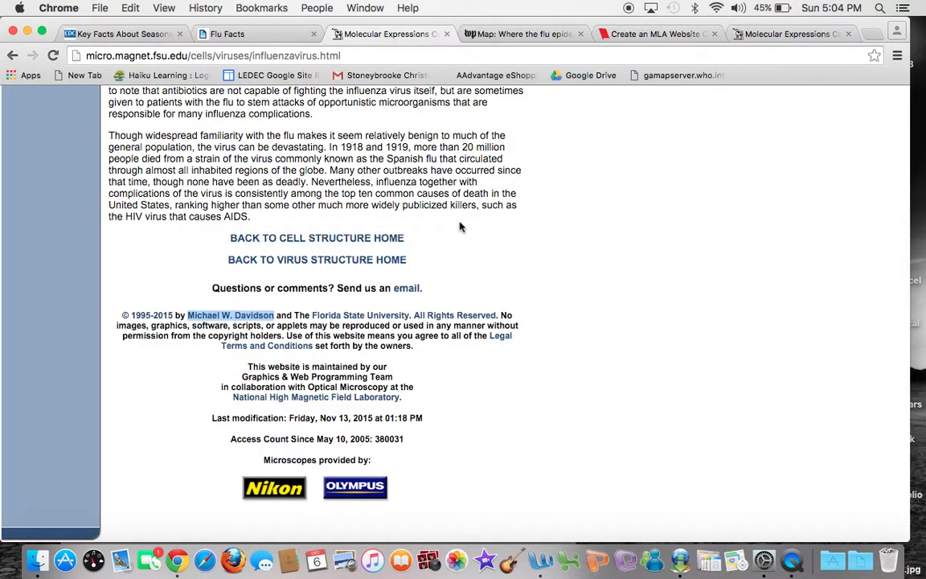
{"action": "scroll", "coordinate": [460, 228], "scroll_direction": "up", "scroll_amount": 20}
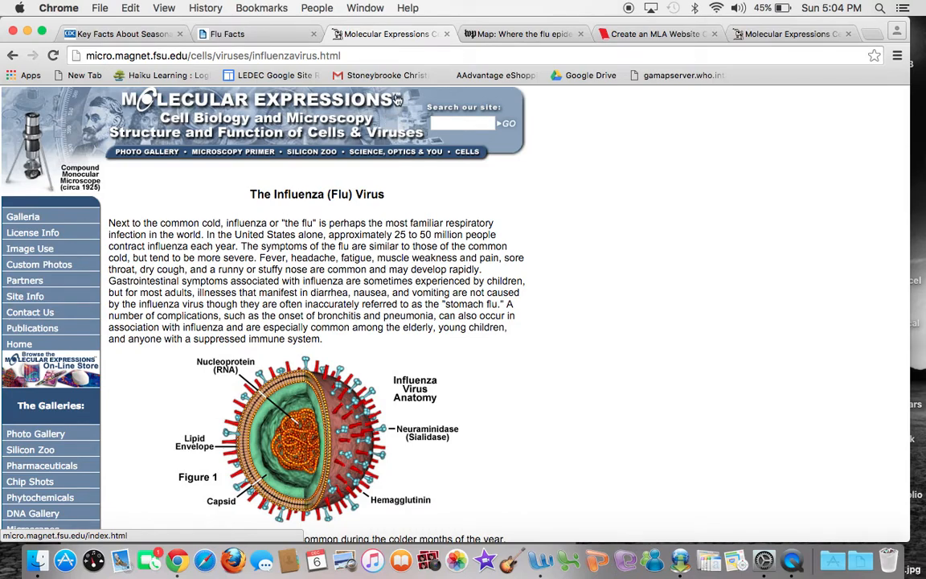
{"action": "left_click", "coordinate": [651, 34]}
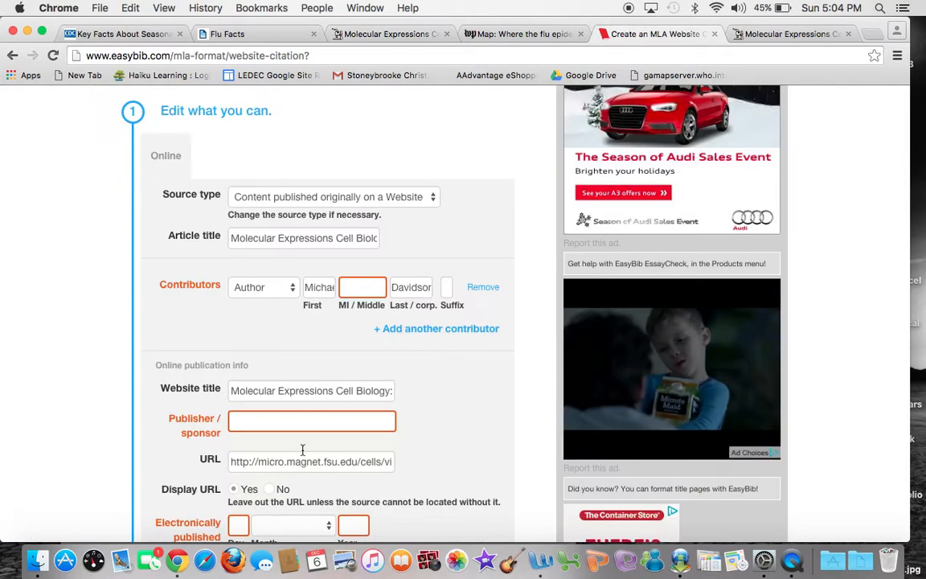
{"action": "type", "text": "Mole"}
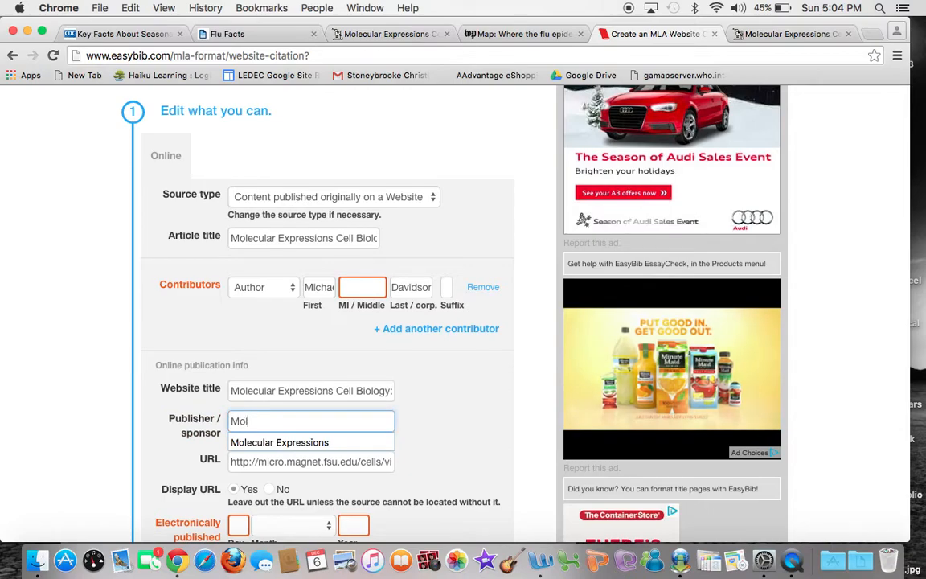
{"action": "left_click", "coordinate": [310, 443]}
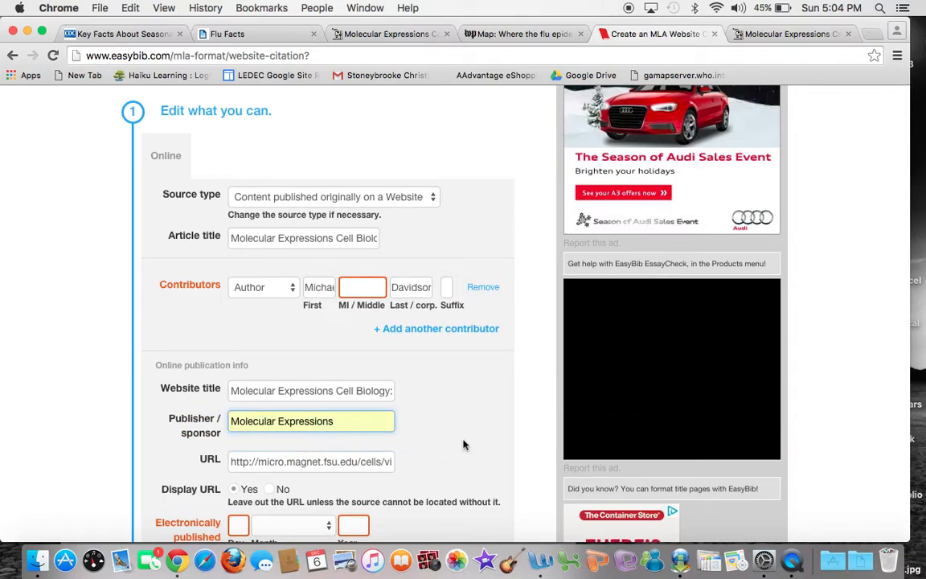
Step: Look up the source page's last modification date and set the electronically published date to 13 November 2015
{"action": "scroll", "coordinate": [463, 442], "scroll_direction": "down", "scroll_amount": 3}
{"action": "scroll", "coordinate": [463, 444], "scroll_direction": "down", "scroll_amount": 2}
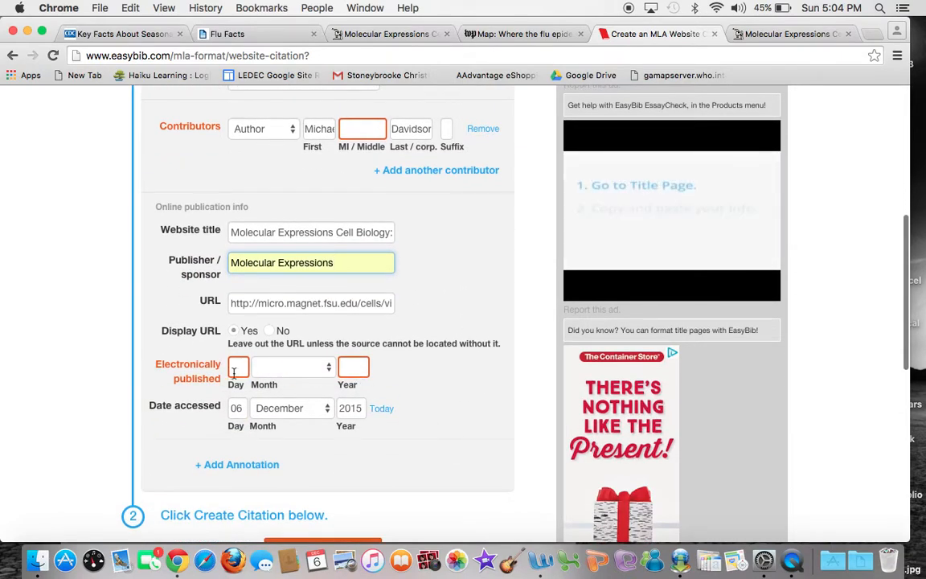
{"action": "left_click", "coordinate": [393, 34]}
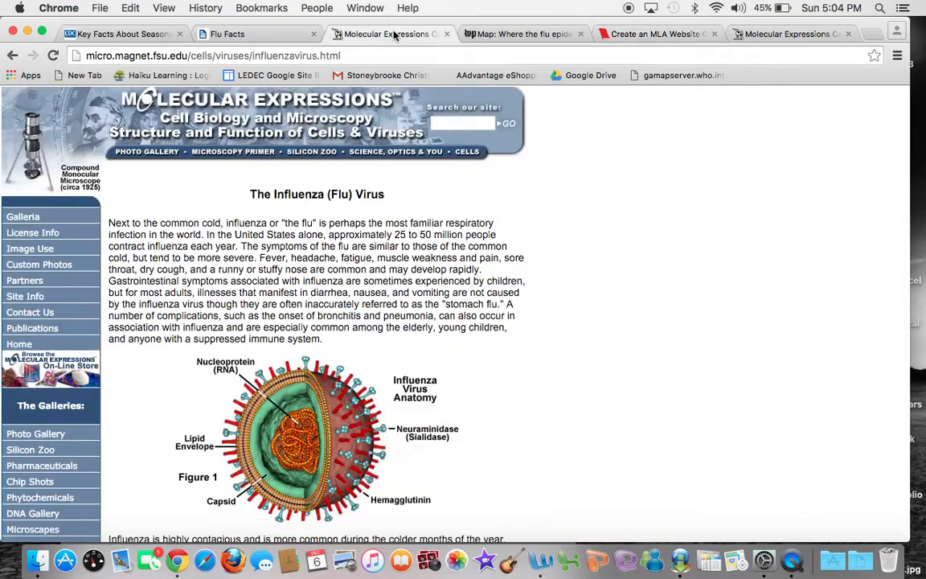
{"action": "scroll", "coordinate": [464, 422], "scroll_direction": "down", "scroll_amount": 15}
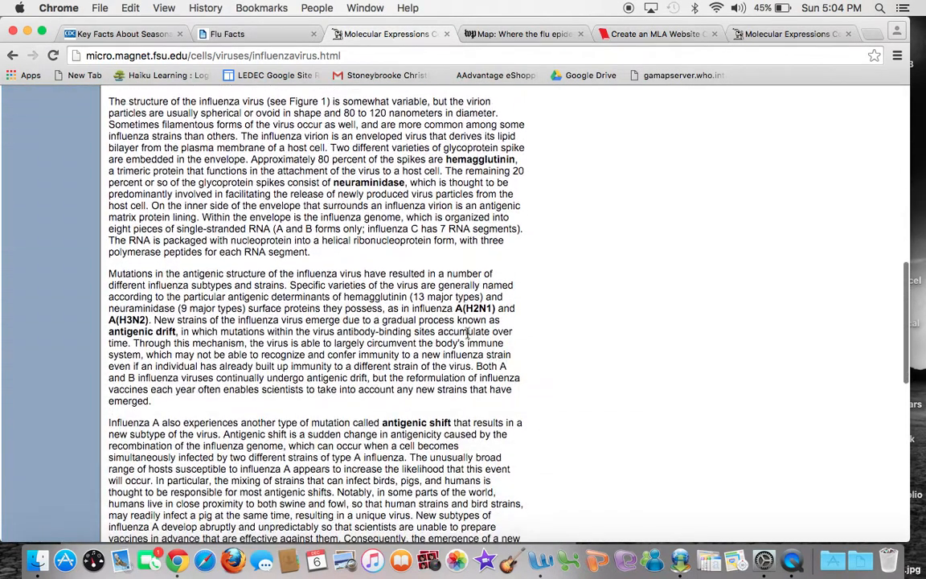
{"action": "scroll", "coordinate": [468, 332], "scroll_direction": "down", "scroll_amount": 10}
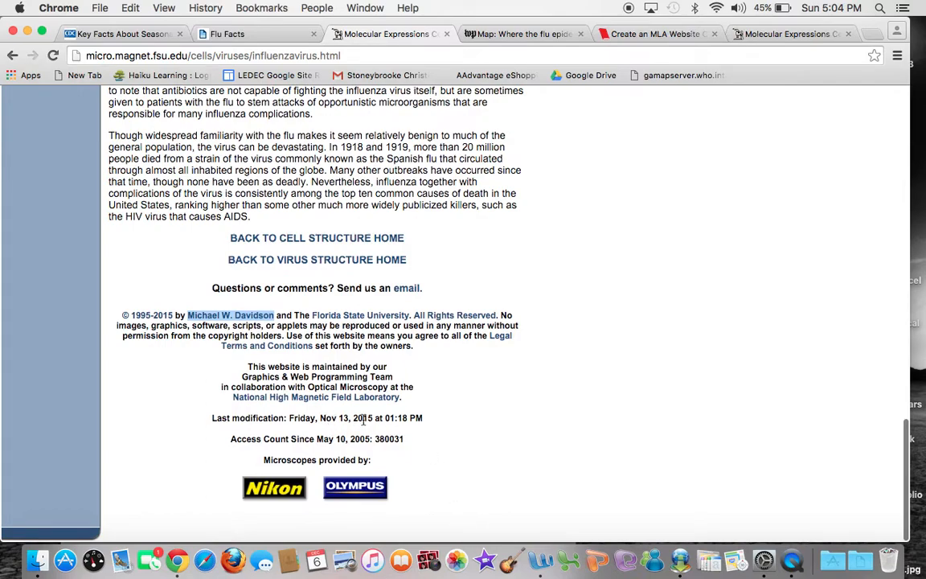
{"action": "left_click", "coordinate": [656, 33]}
{"action": "left_click", "coordinate": [238, 367]}
{"action": "type", "text": "13"}
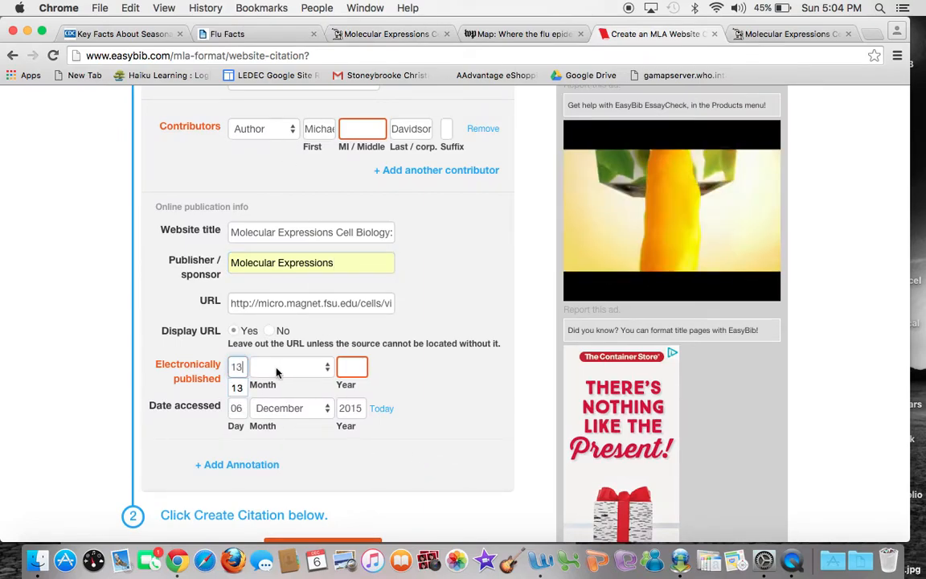
{"action": "left_click", "coordinate": [273, 368]}
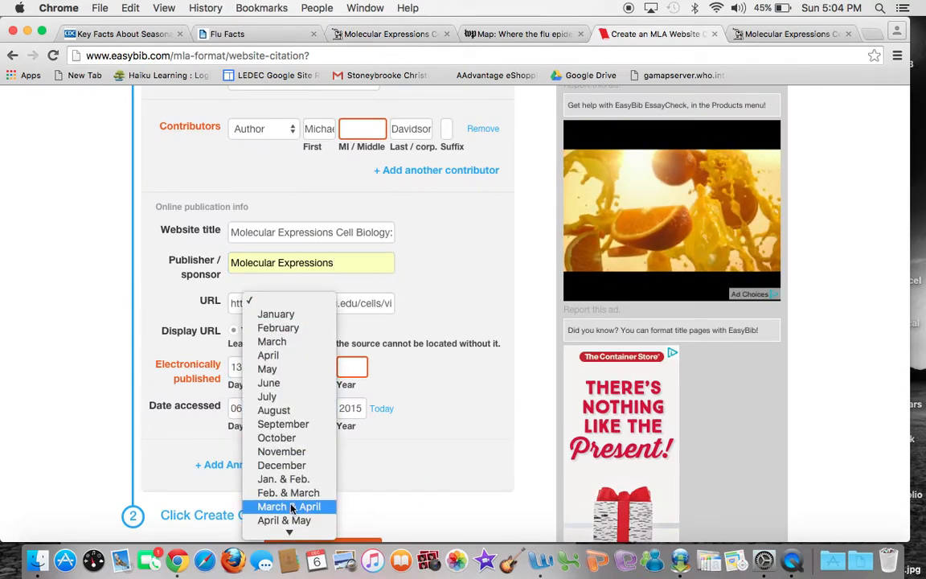
{"action": "left_click", "coordinate": [281, 452]}
{"action": "left_click", "coordinate": [353, 367]}
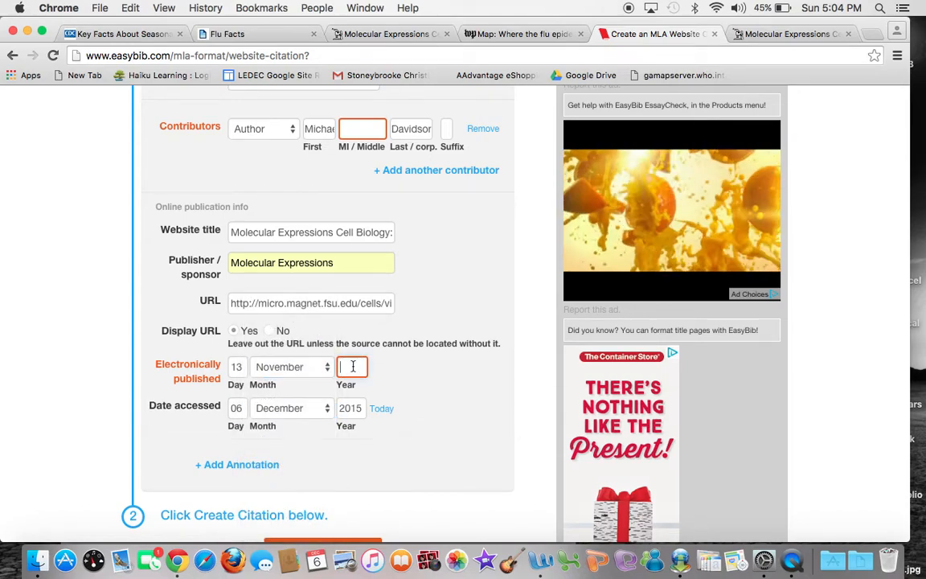
{"action": "type", "text": "2015"}
{"action": "triple_click", "coordinate": [464, 436]}
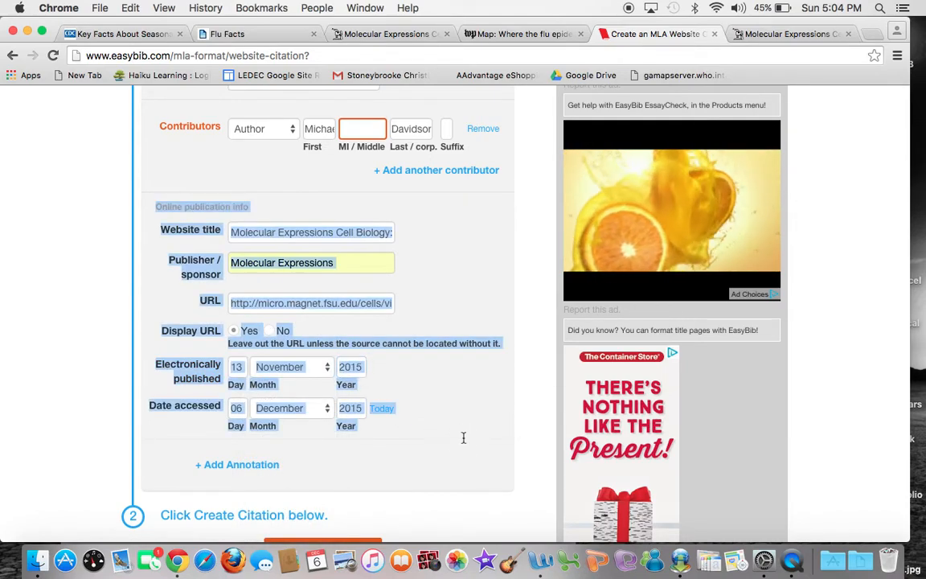
{"action": "left_click", "coordinate": [451, 411]}
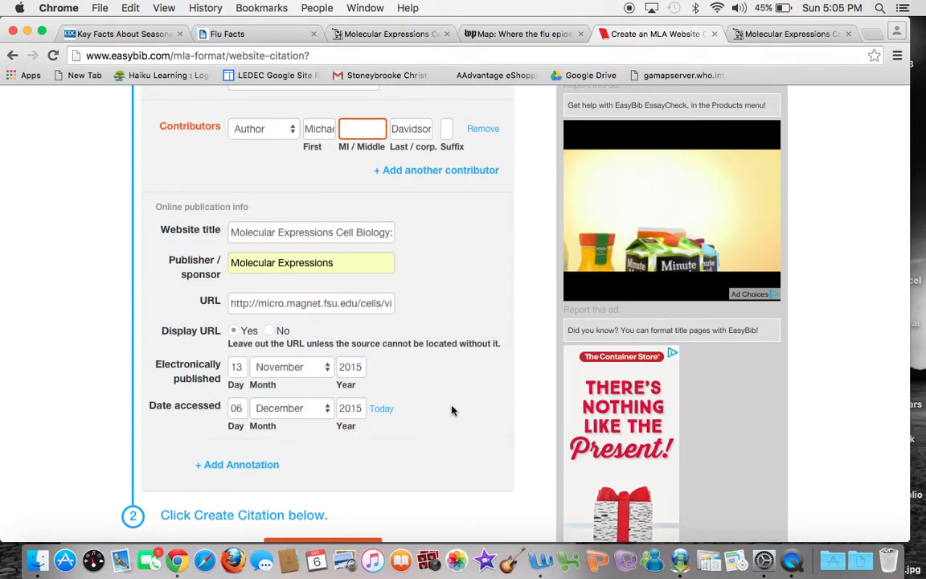
Step: Create the Molecular Expressions citation and copy its full text into the Works Cited document in Word, below the Flu Facts entry
{"action": "scroll", "coordinate": [451, 410], "scroll_direction": "down", "scroll_amount": 5}
{"action": "left_click", "coordinate": [304, 376]}
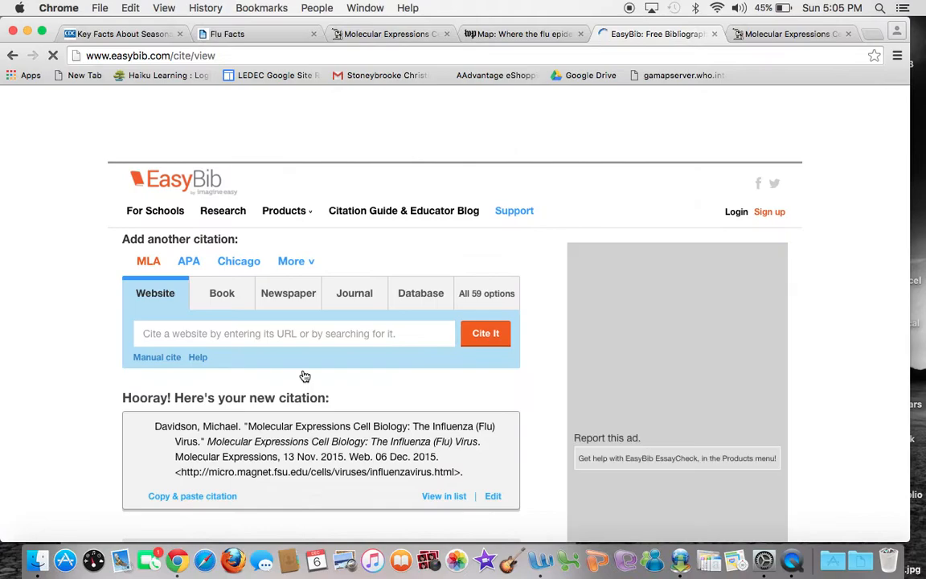
{"action": "left_click_drag", "start_coordinate": [149, 447], "coordinate": [479, 493]}
{"action": "key", "text": "super+c"}
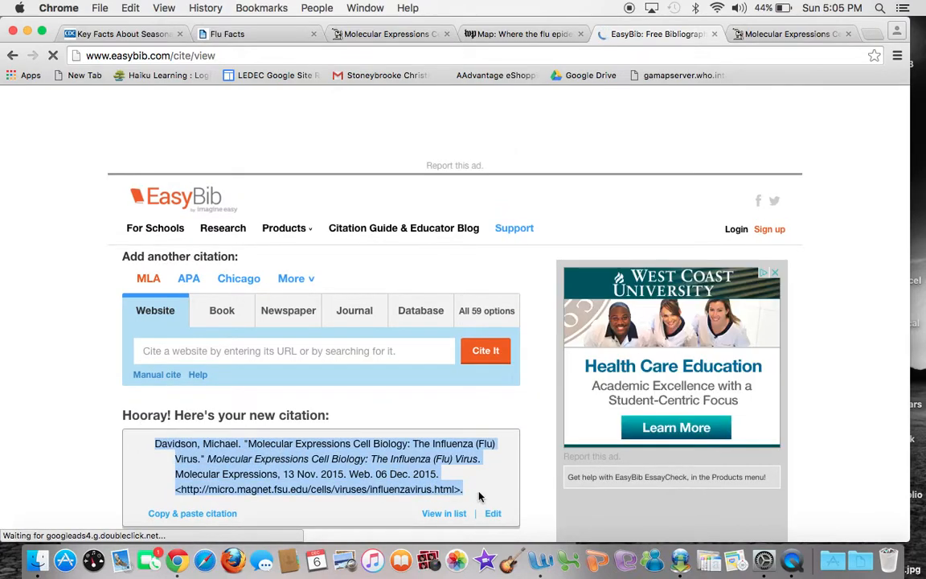
{"action": "left_click", "coordinate": [541, 561]}
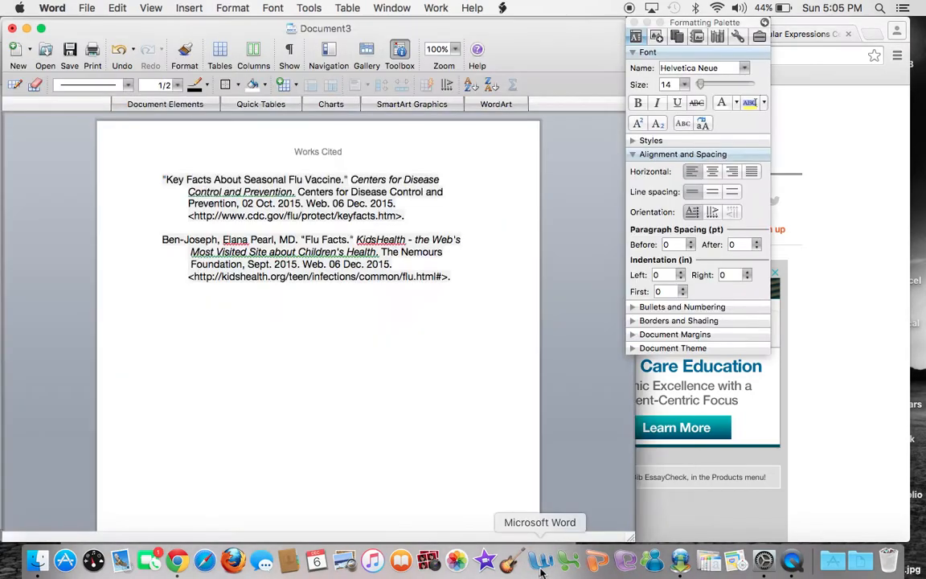
{"action": "key", "text": "super+v"}
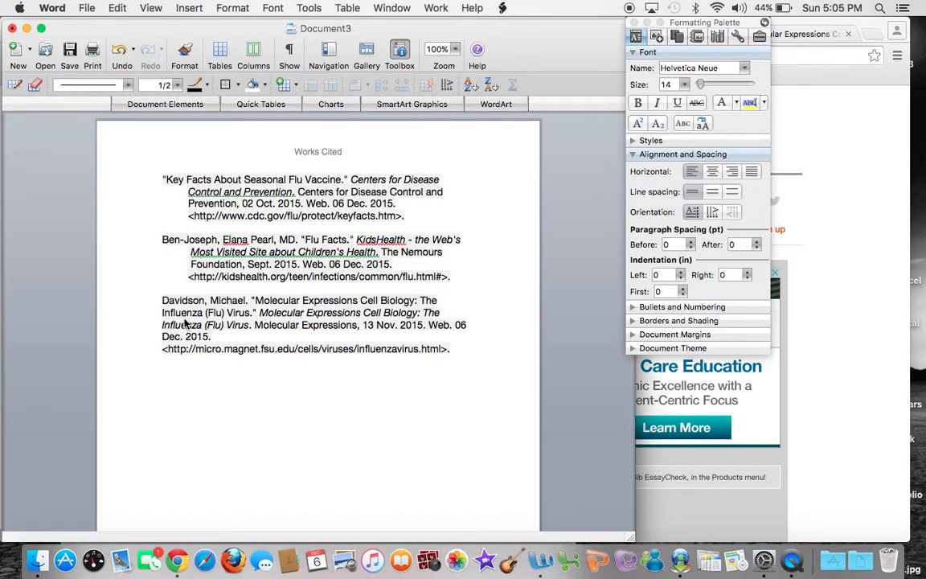
Step: Break the Molecular Expressions citation into lines and indent every line after the first to form a hanging indent like the other entries
{"action": "left_click", "coordinate": [264, 400]}
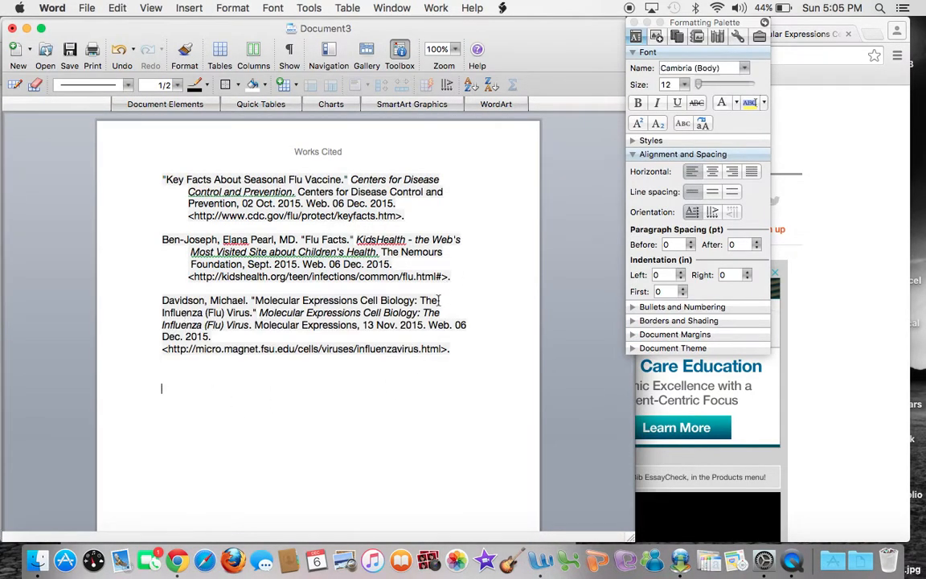
{"action": "key", "text": "Return"}
{"action": "key", "text": "Tab"}
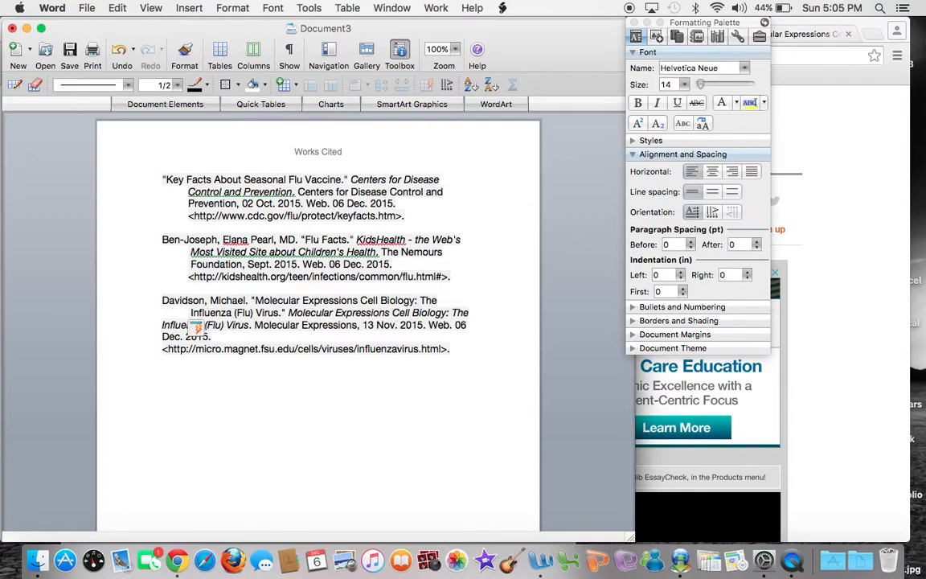
{"action": "left_click", "coordinate": [472, 311]}
{"action": "key", "text": "Return"}
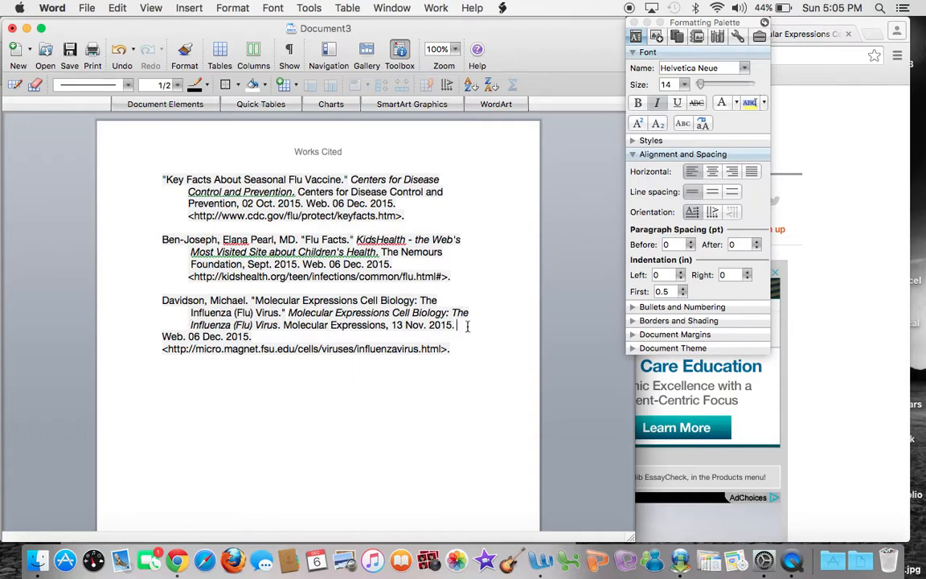
{"action": "key", "text": "Return"}
{"action": "key", "text": "Tab"}
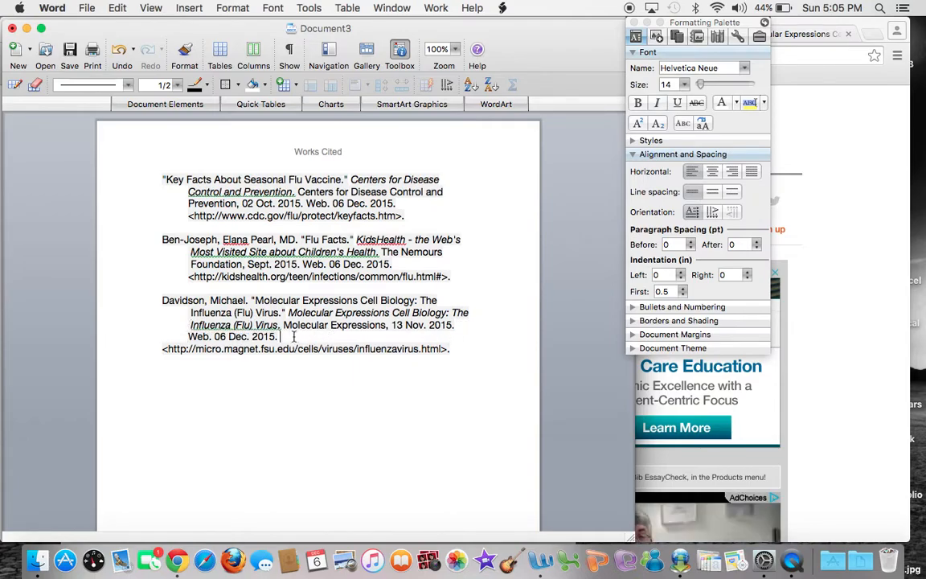
{"action": "key", "text": "Tab"}
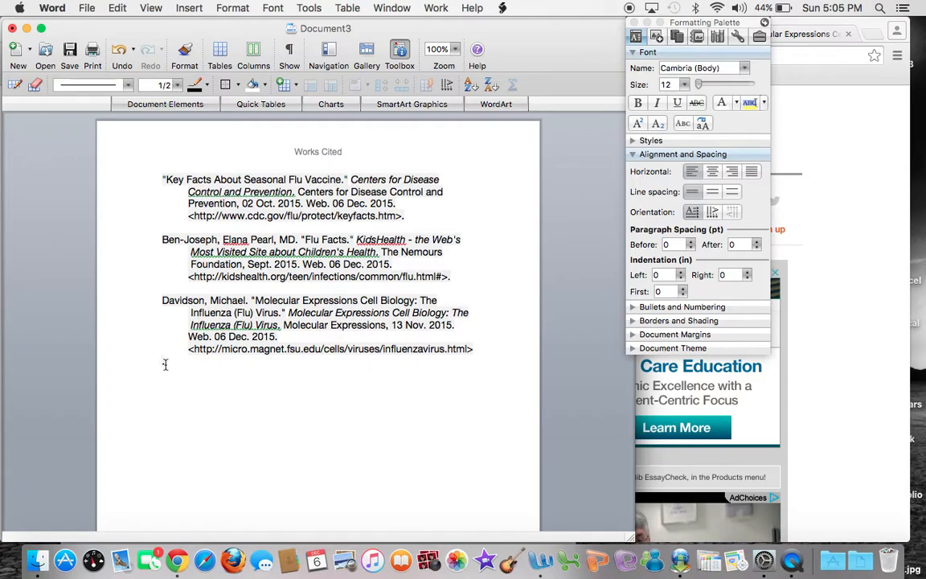
Step: Bring the stray closing period up to directly follow the URL at the end of the Molecular Expressions citation
{"action": "left_click", "coordinate": [475, 350]}
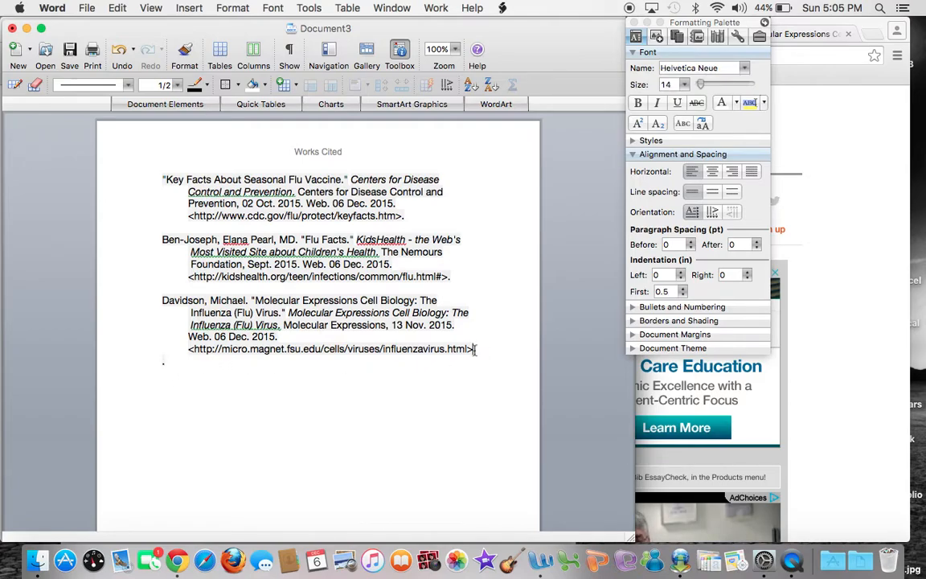
{"action": "type", "text": ".."}
{"action": "key", "text": "super+z"}
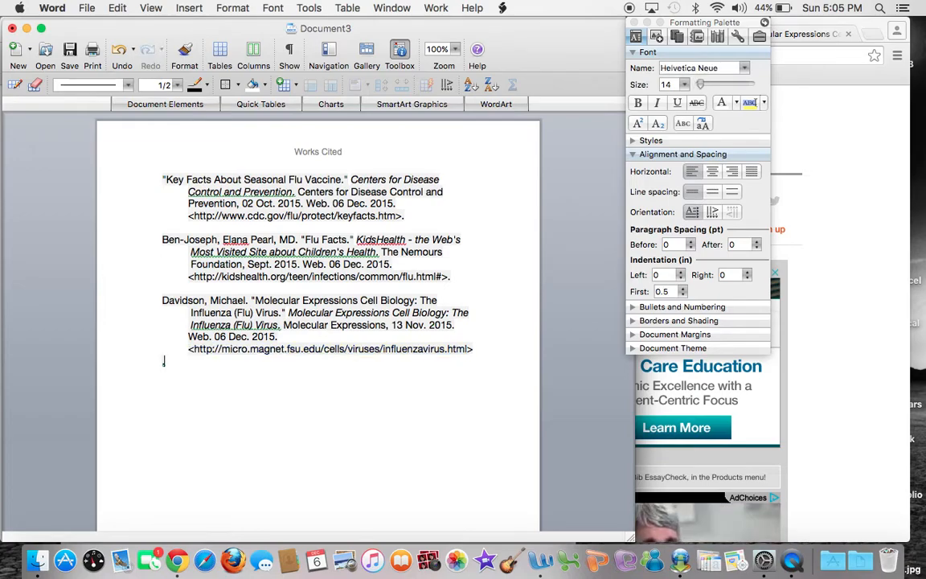
{"action": "key", "text": "super+y"}
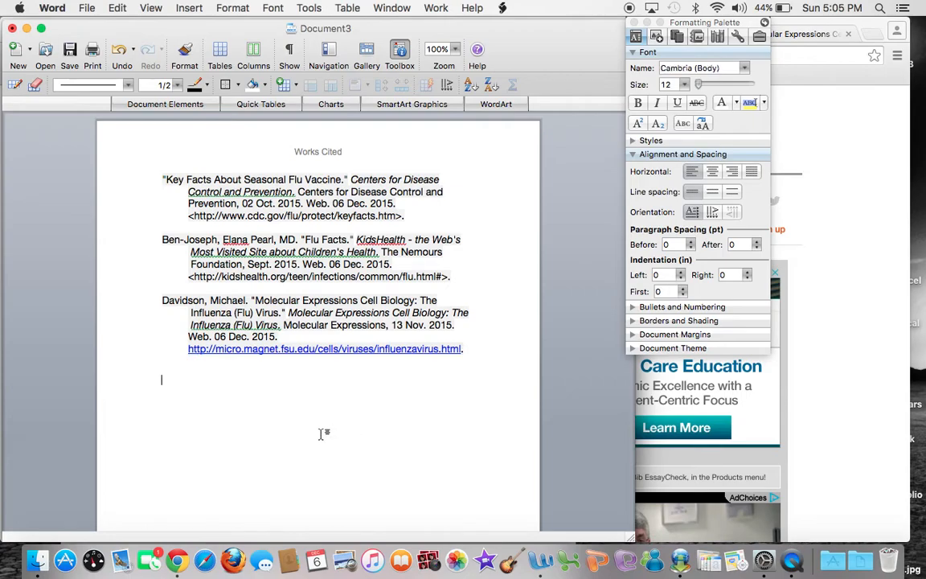
Step: Set all three citations to 12-point Arial and check that the Works Cited header uses the same font and size
{"action": "left_click_drag", "start_coordinate": [485, 357], "coordinate": [119, 164]}
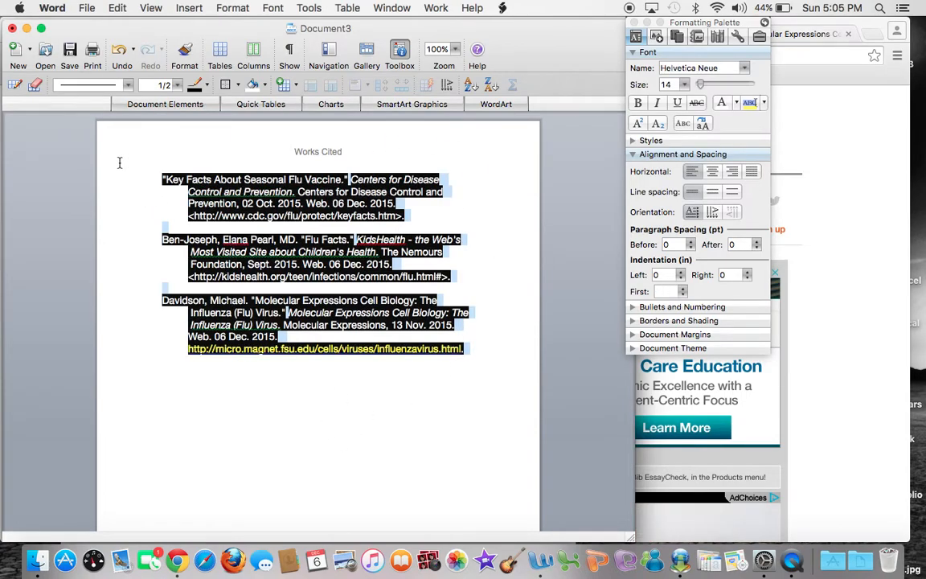
{"action": "left_click", "coordinate": [743, 68]}
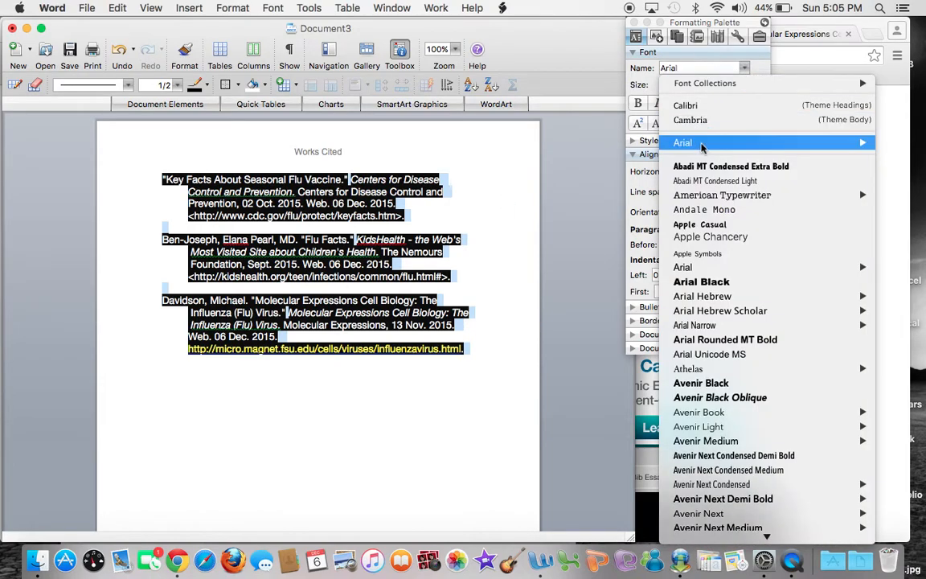
{"action": "left_click", "coordinate": [703, 143]}
{"action": "left_click", "coordinate": [685, 86]}
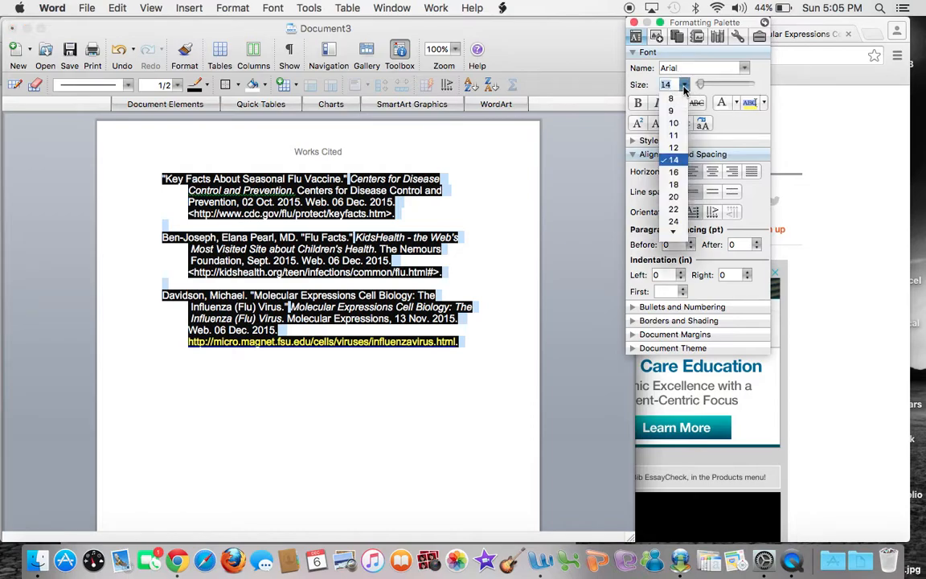
{"action": "left_click", "coordinate": [673, 147]}
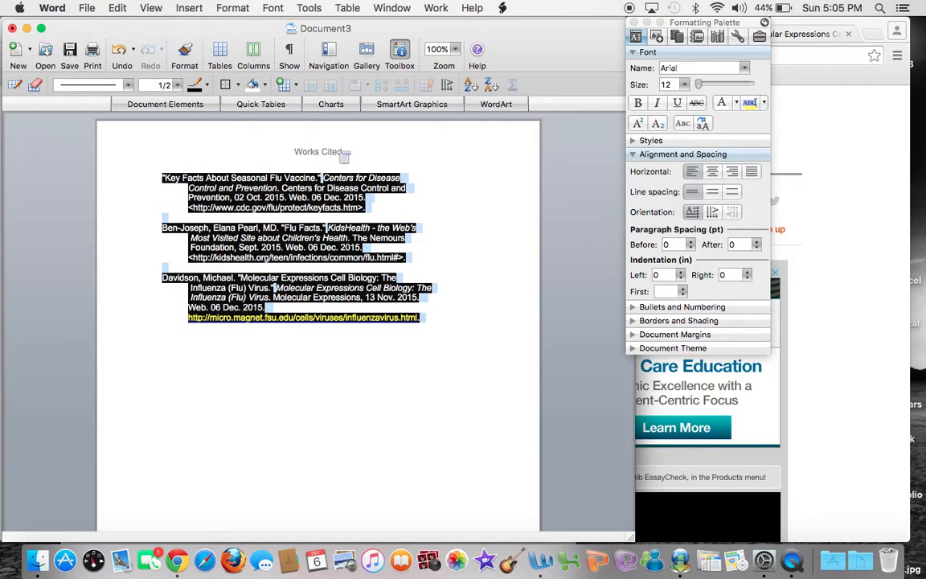
{"action": "double_click", "coordinate": [343, 149]}
{"action": "left_click_drag", "start_coordinate": [388, 150], "coordinate": [242, 144]}
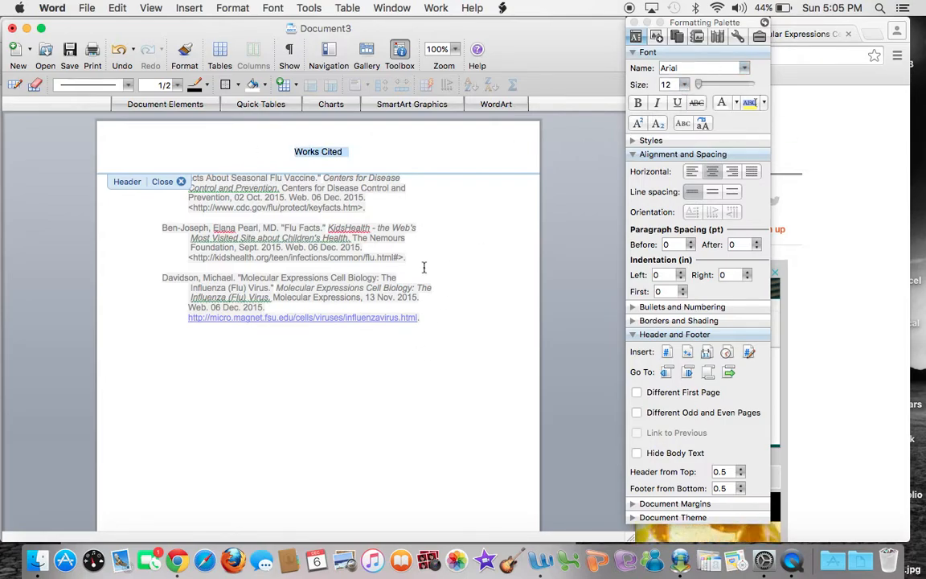
{"action": "double_click", "coordinate": [434, 372]}
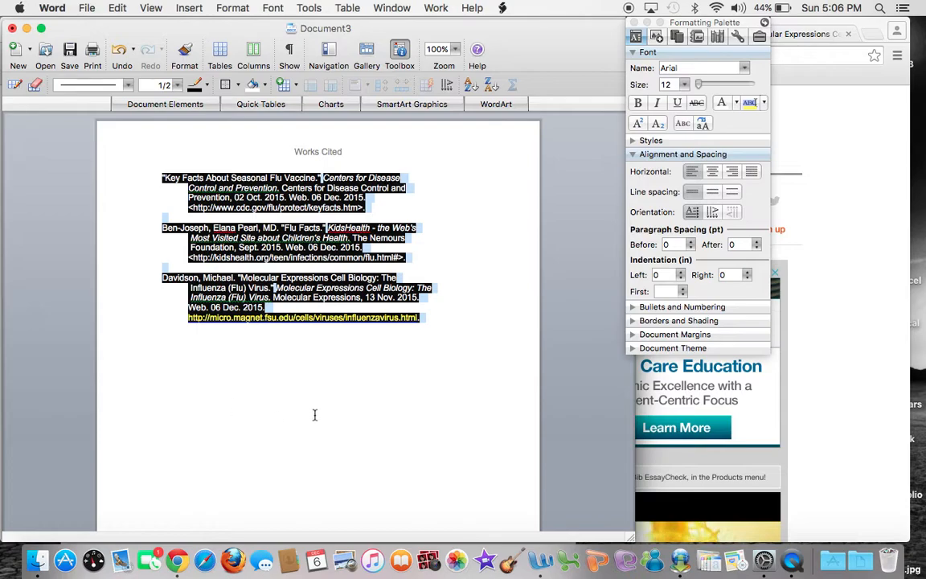
{"action": "left_click", "coordinate": [314, 419]}
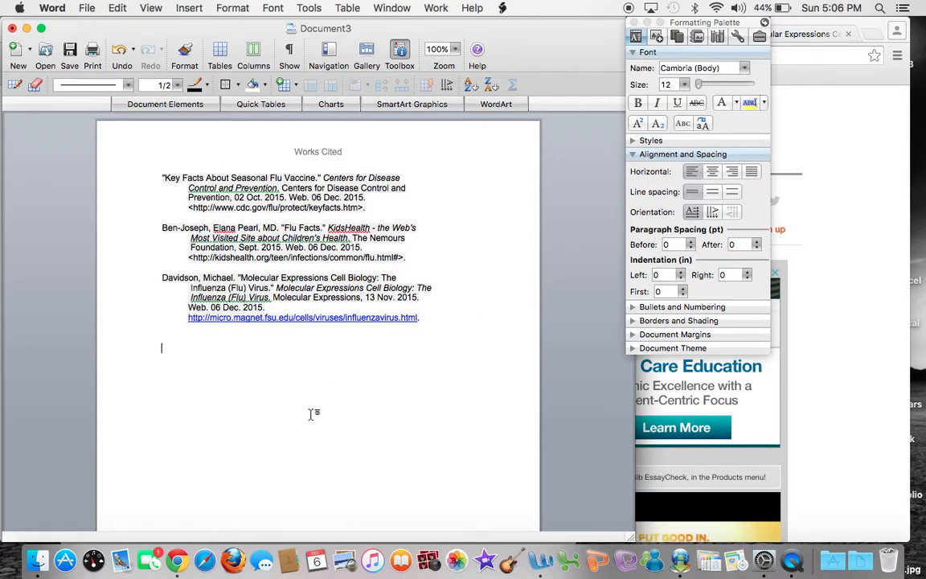
Step: Put the entries in alphabetical order by moving the "Key Facts About Seasonal Flu Vaccine" citation to the end, and remove the extra blank line above it
{"action": "left_click", "coordinate": [168, 179]}
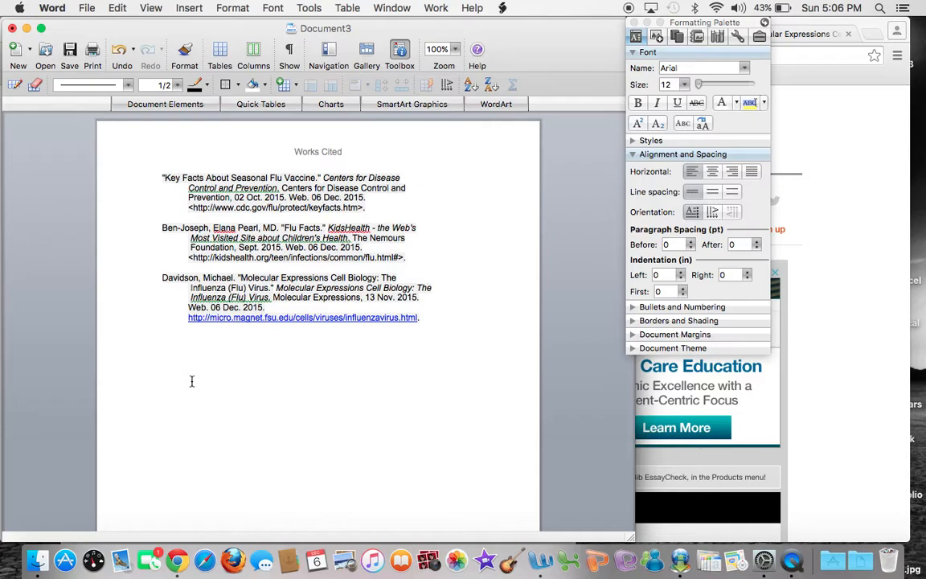
{"action": "left_click", "coordinate": [163, 176]}
{"action": "left_click", "coordinate": [167, 228]}
{"action": "left_click", "coordinate": [168, 277]}
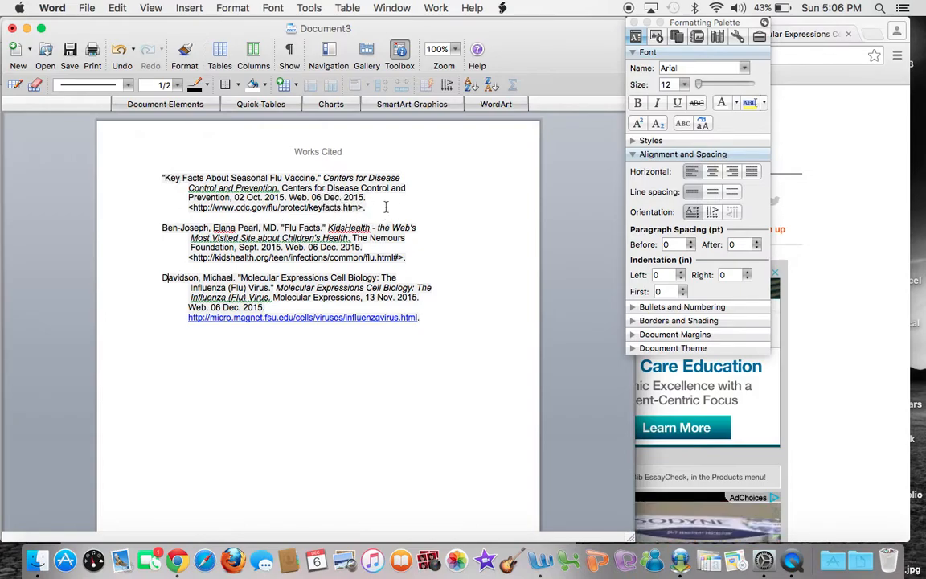
{"action": "left_click_drag", "start_coordinate": [385, 206], "coordinate": [157, 166]}
{"action": "key", "text": "super+c"}
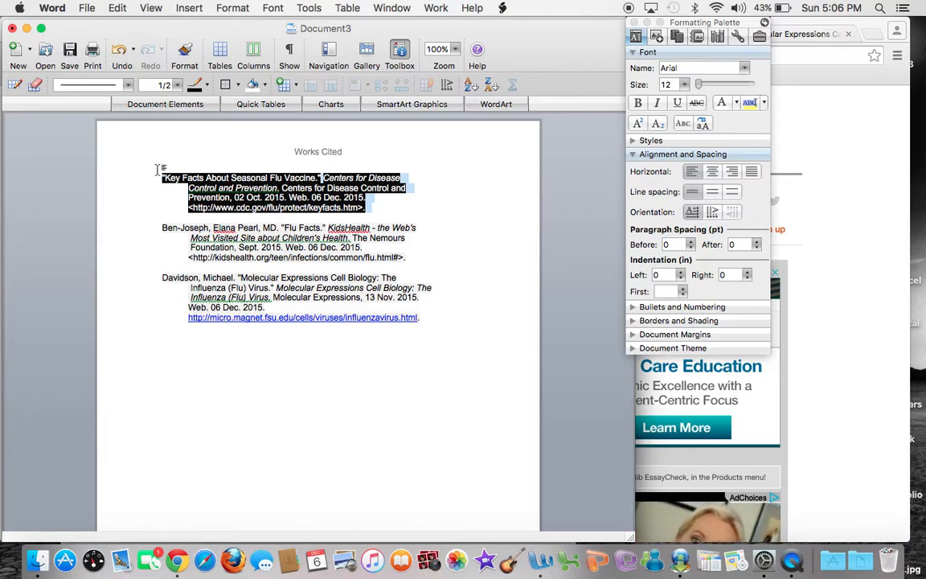
{"action": "key", "text": "Delete"}
{"action": "left_click", "coordinate": [176, 312]}
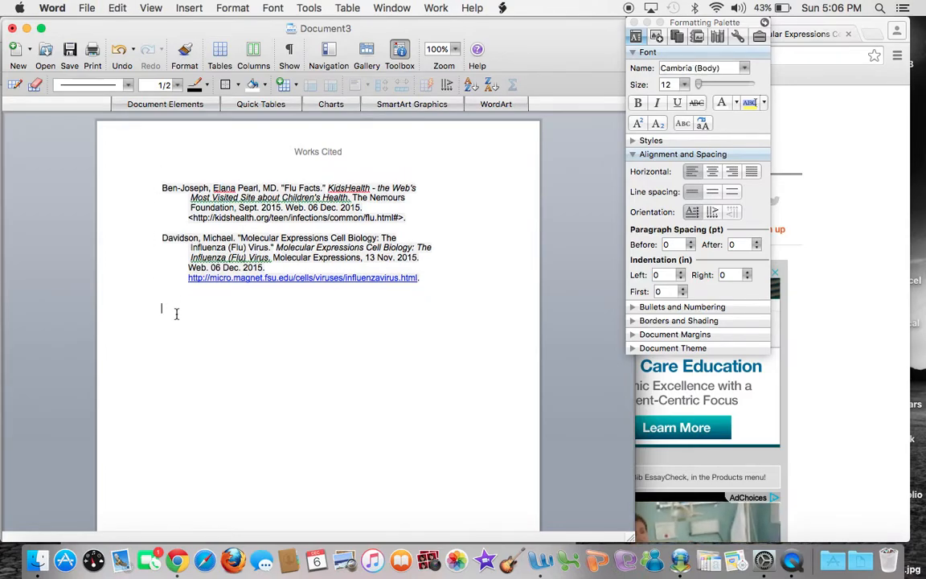
{"action": "key", "text": "super+v"}
{"action": "left_click", "coordinate": [182, 287]}
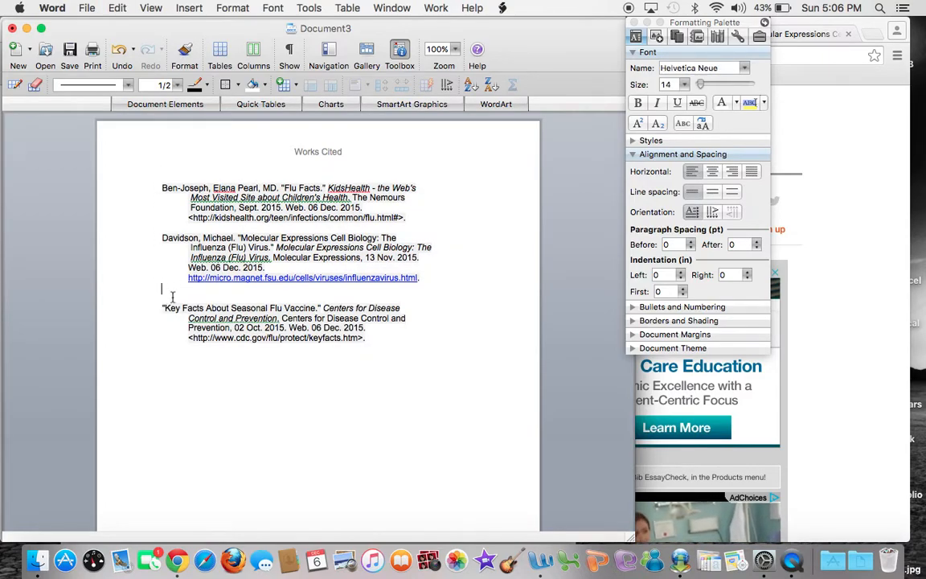
{"action": "key", "text": "Delete"}
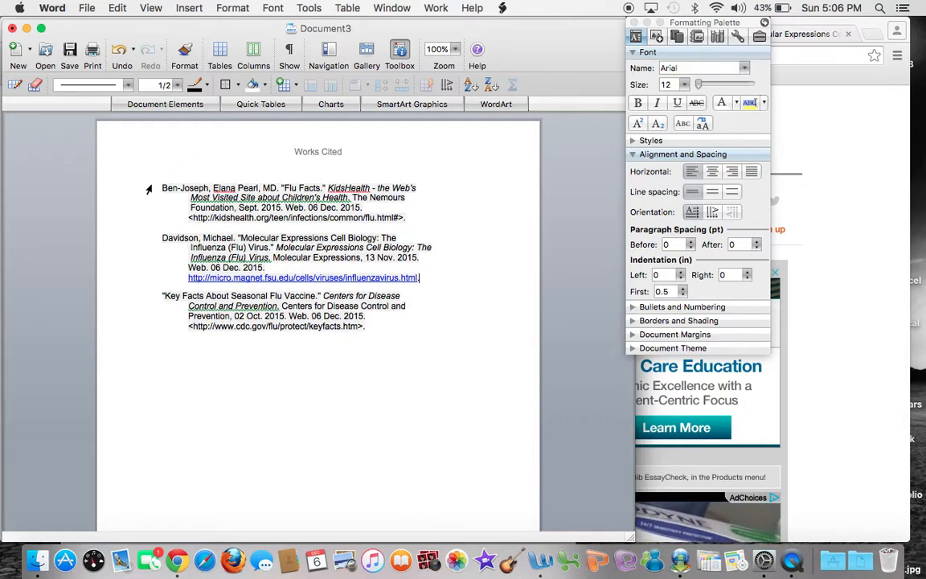
{"action": "left_click", "coordinate": [163, 296]}
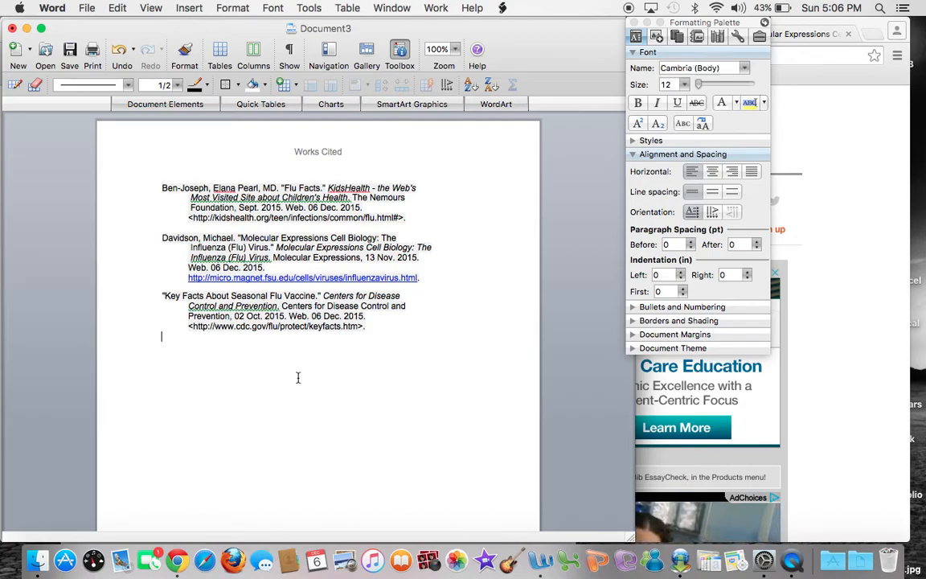
Step: Save the Works Cited document
{"action": "left_click", "coordinate": [432, 465]}
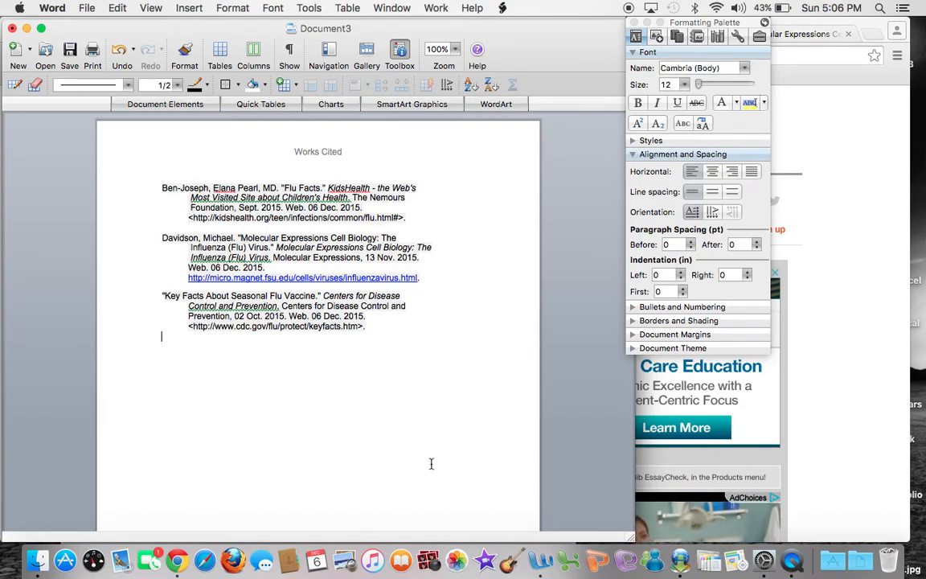
{"action": "left_click", "coordinate": [84, 10]}
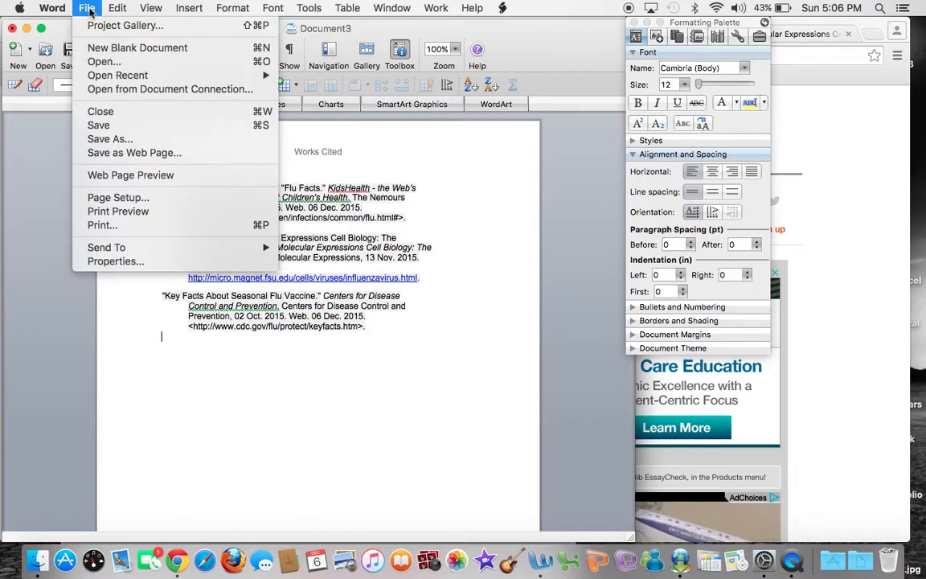
{"action": "left_click", "coordinate": [117, 128]}
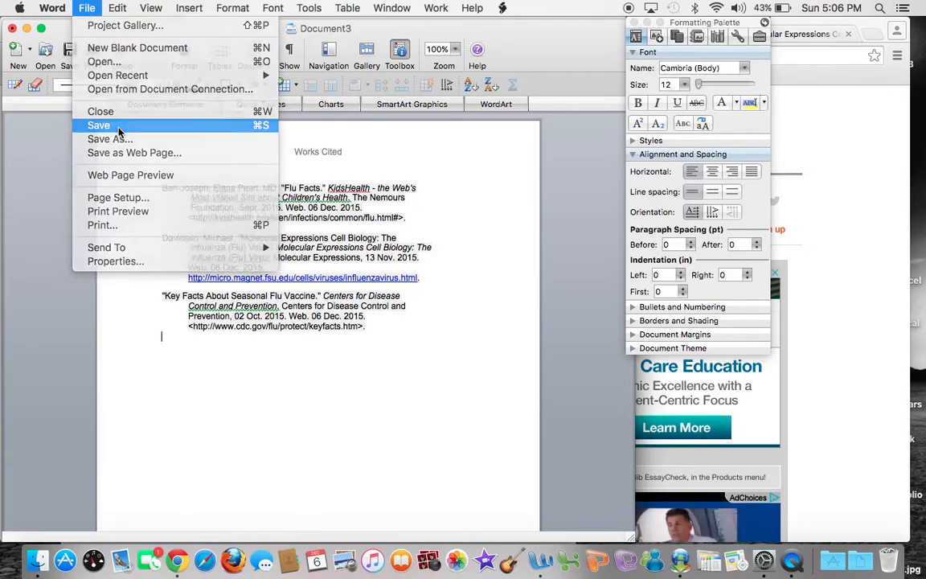